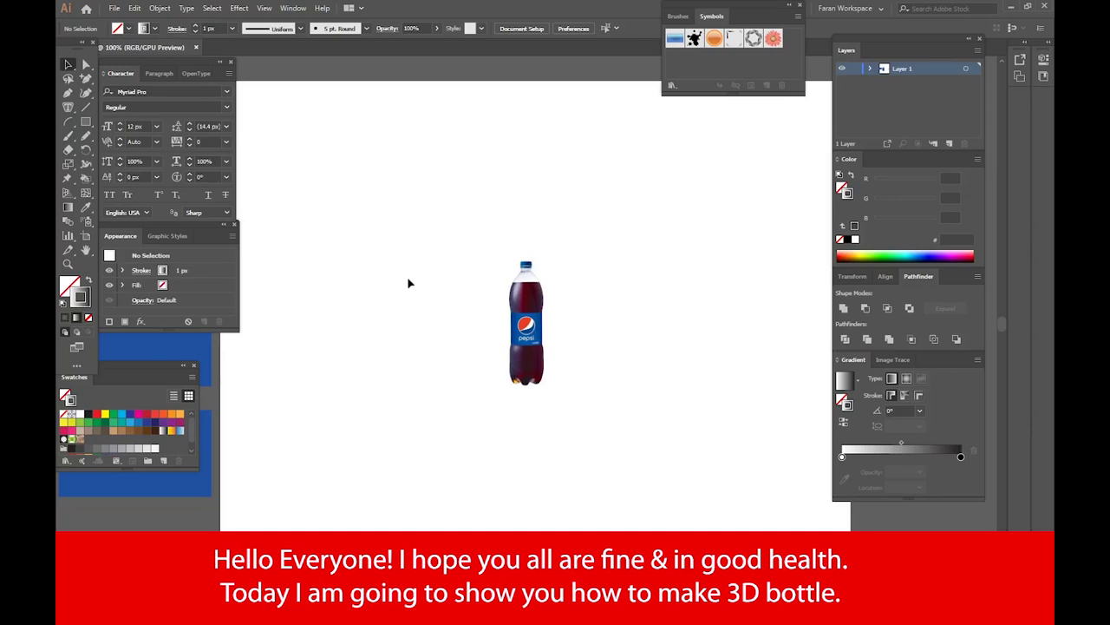
Shift the Pepsi bottle photo slightly right and scale it up to fill most of the artboard
{"action": "left_click_drag", "start_coordinate": [532, 338], "coordinate": [545, 338]}
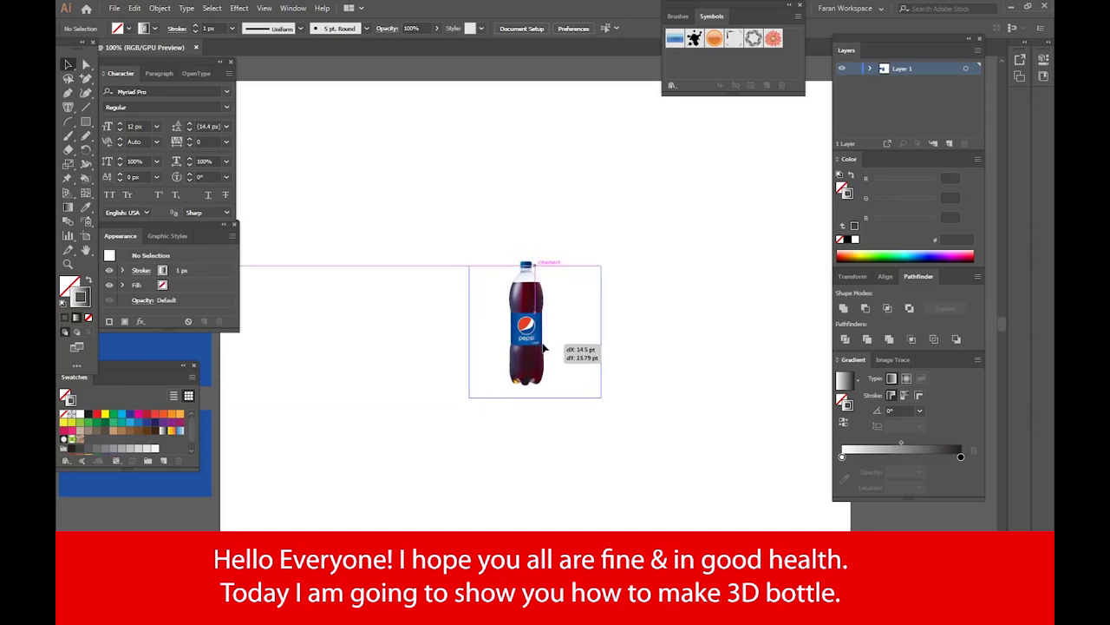
{"action": "mouse_move", "coordinate": [607, 257]}
{"action": "left_mouse_down"}
{"action": "mouse_move", "coordinate": [768, 133]}
{"action": "mouse_move", "coordinate": [756, 114]}
{"action": "left_mouse_up"}
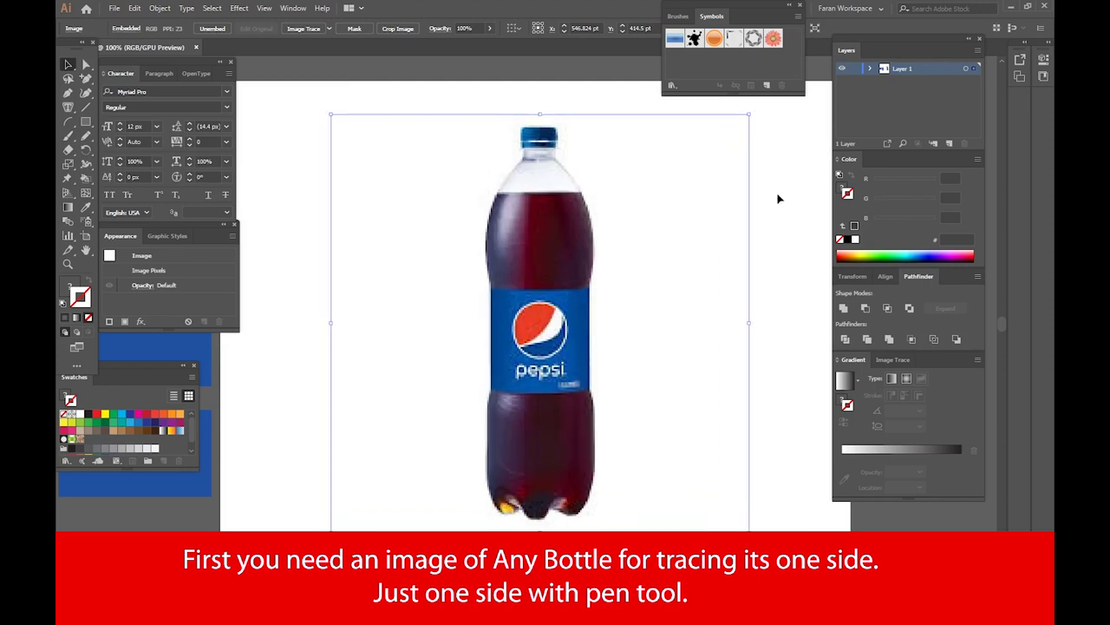
Deselect the photo and zoom to 200% on the bottle with the Pen tool active
{"action": "left_click", "coordinate": [778, 198]}
{"action": "left_click", "coordinate": [69, 92]}
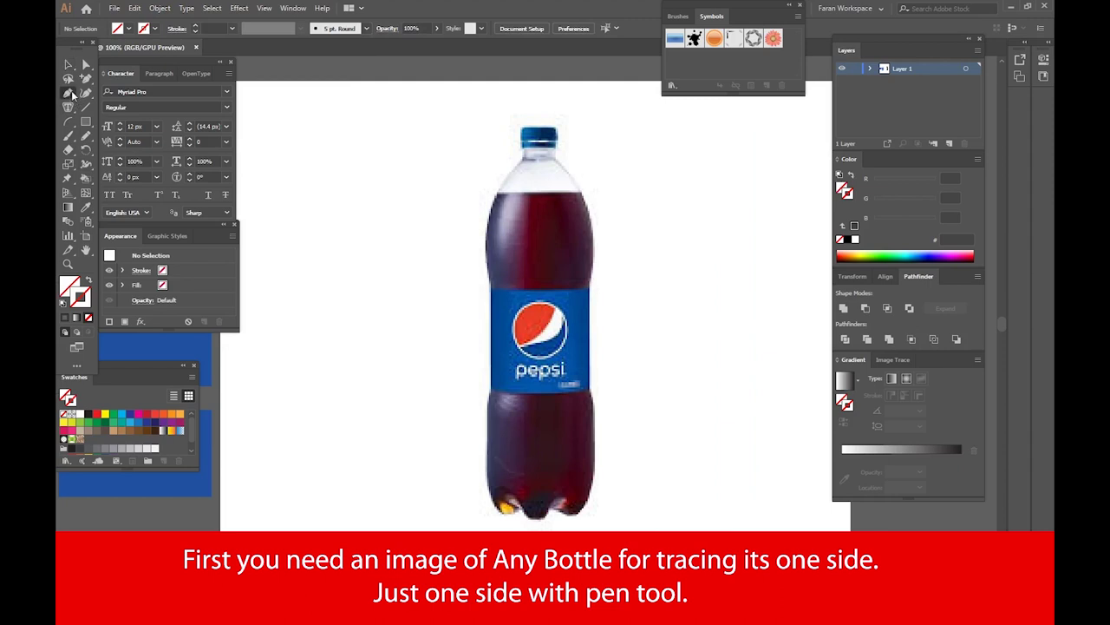
{"action": "key", "text": "ctrl+plus"}
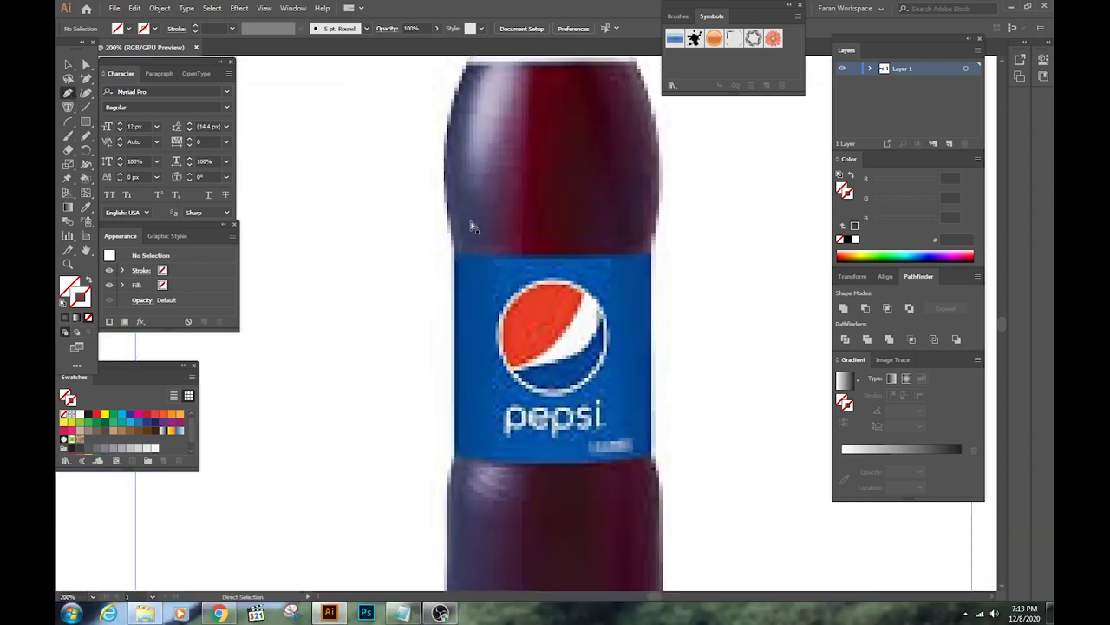
{"action": "scroll", "coordinate": [533, 185], "scroll_direction": "up", "scroll_amount": 5}
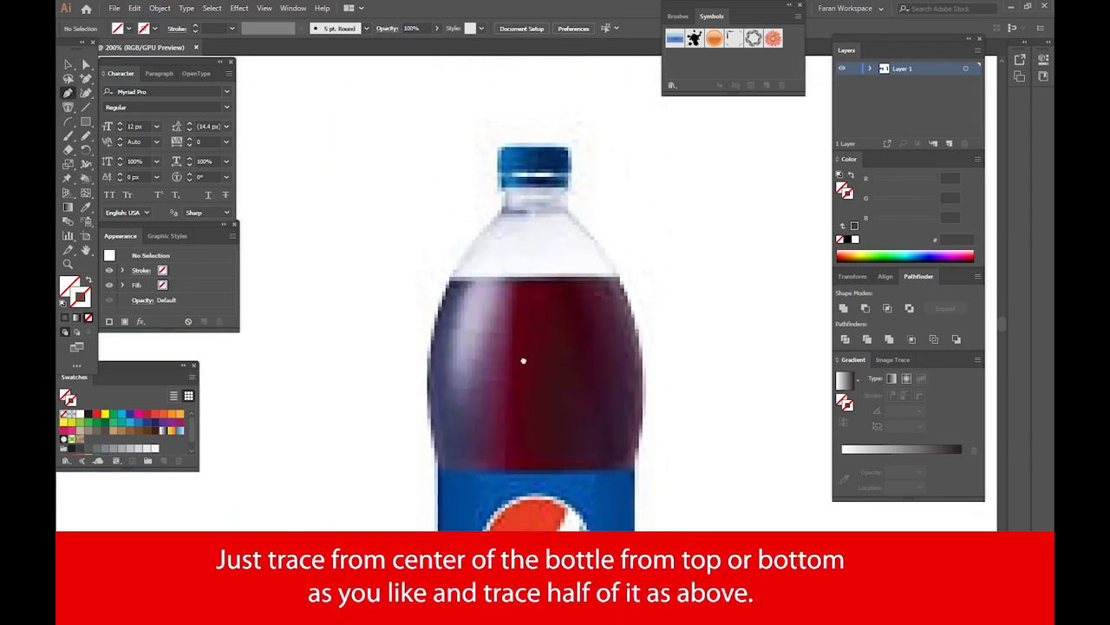
Trace the right side from the cap's top centre down the neck and shoulder to the label top
{"action": "left_click", "coordinate": [536, 152]}
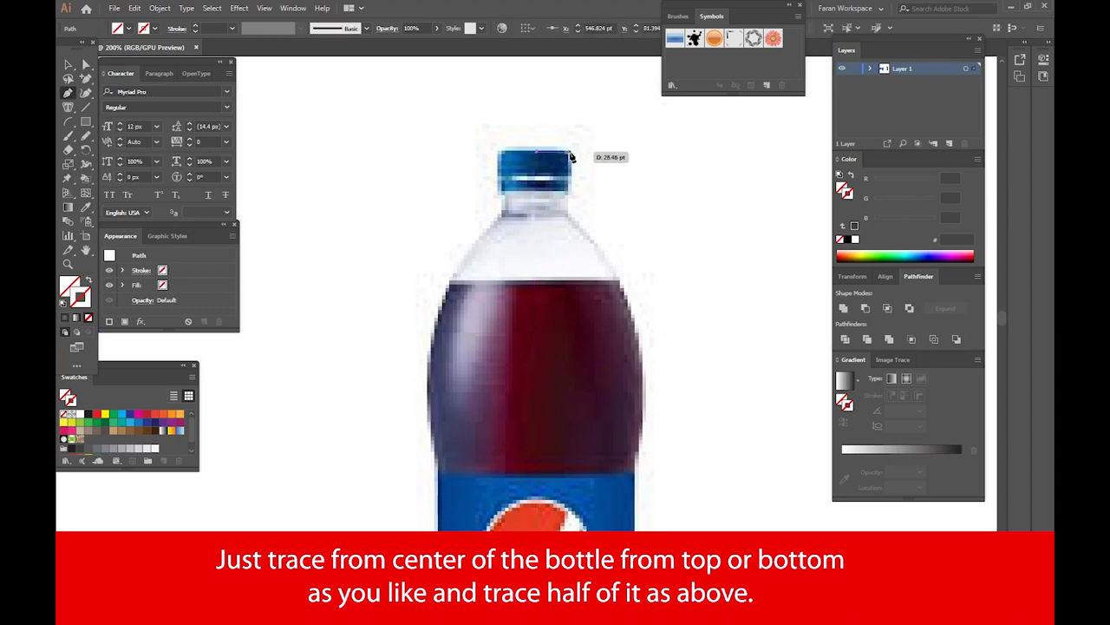
{"action": "left_click", "coordinate": [572, 179]}
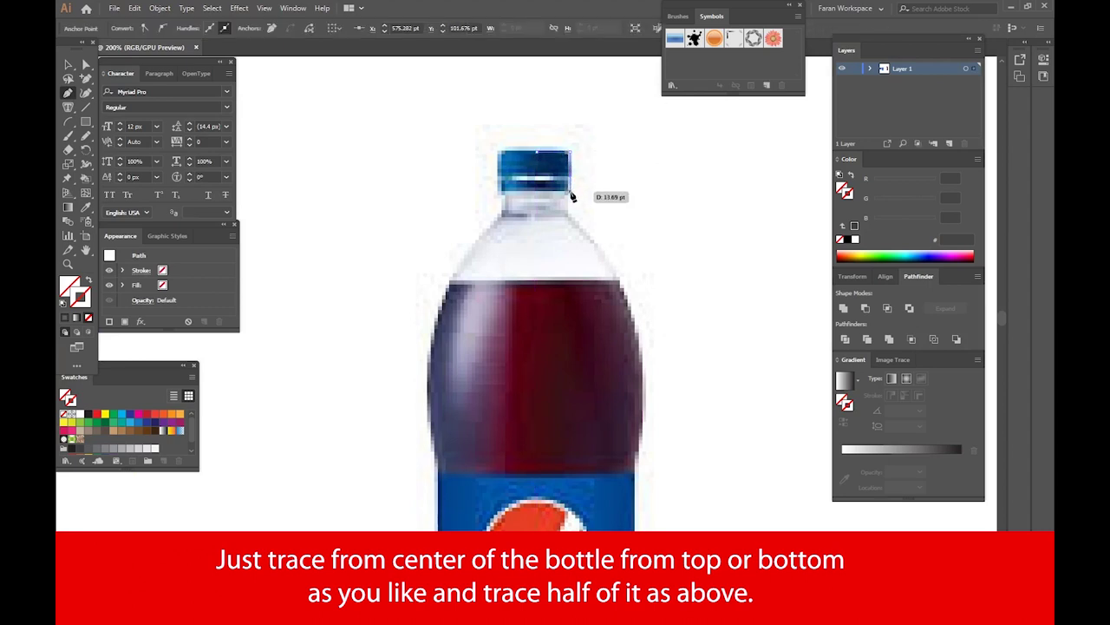
{"action": "left_click", "coordinate": [572, 197]}
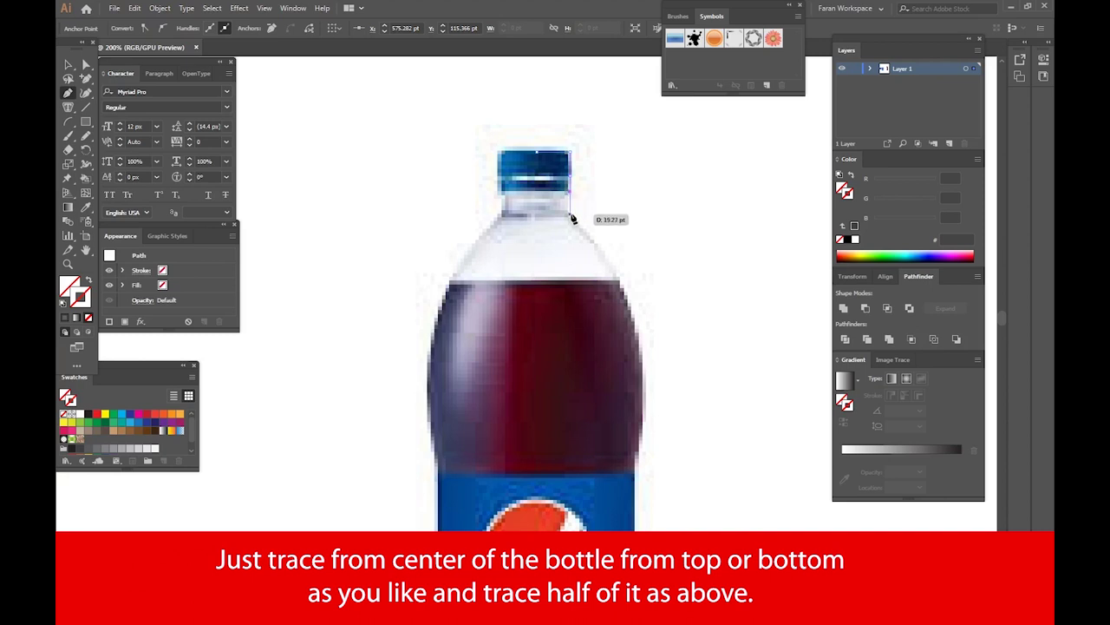
{"action": "left_click_drag", "start_coordinate": [572, 215], "coordinate": [578, 223]}
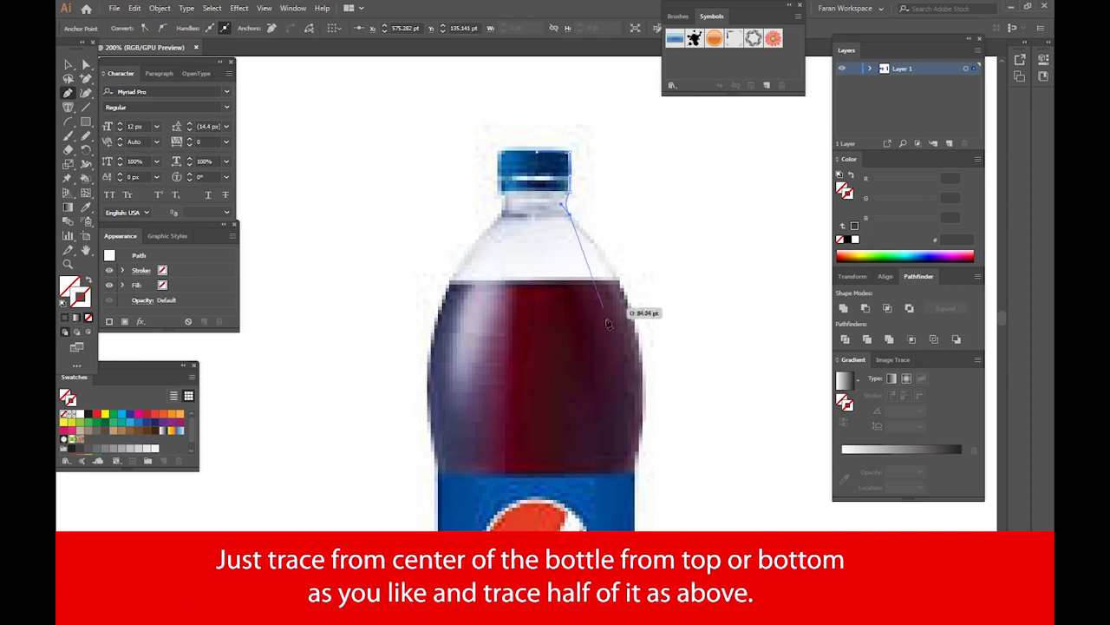
{"action": "scroll", "coordinate": [575, 255], "scroll_direction": "down", "scroll_amount": 4}
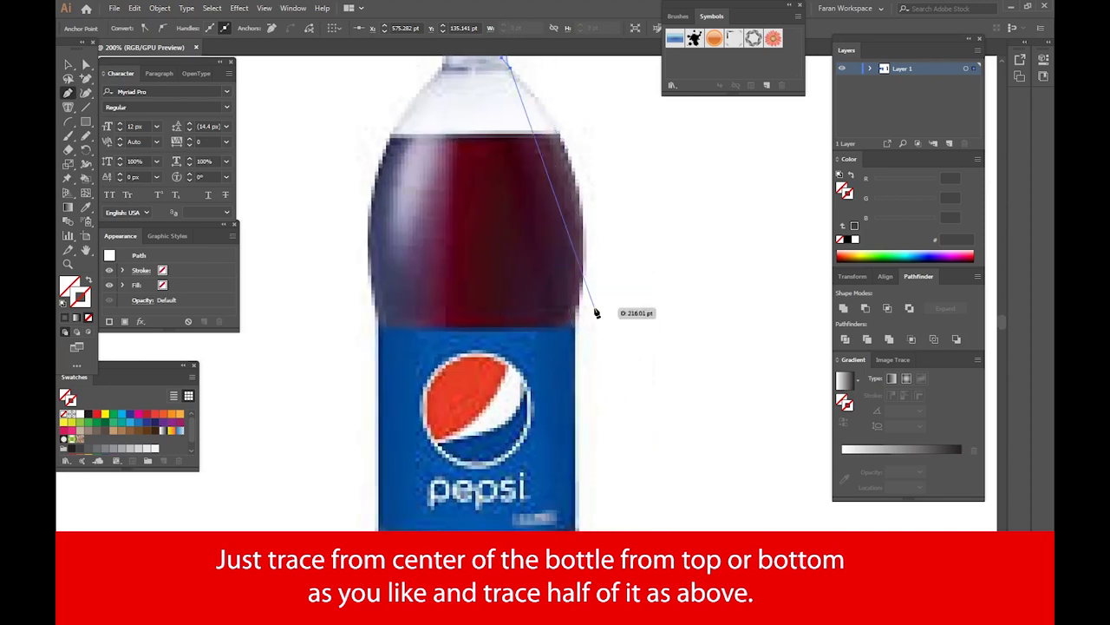
{"action": "left_click", "coordinate": [573, 329]}
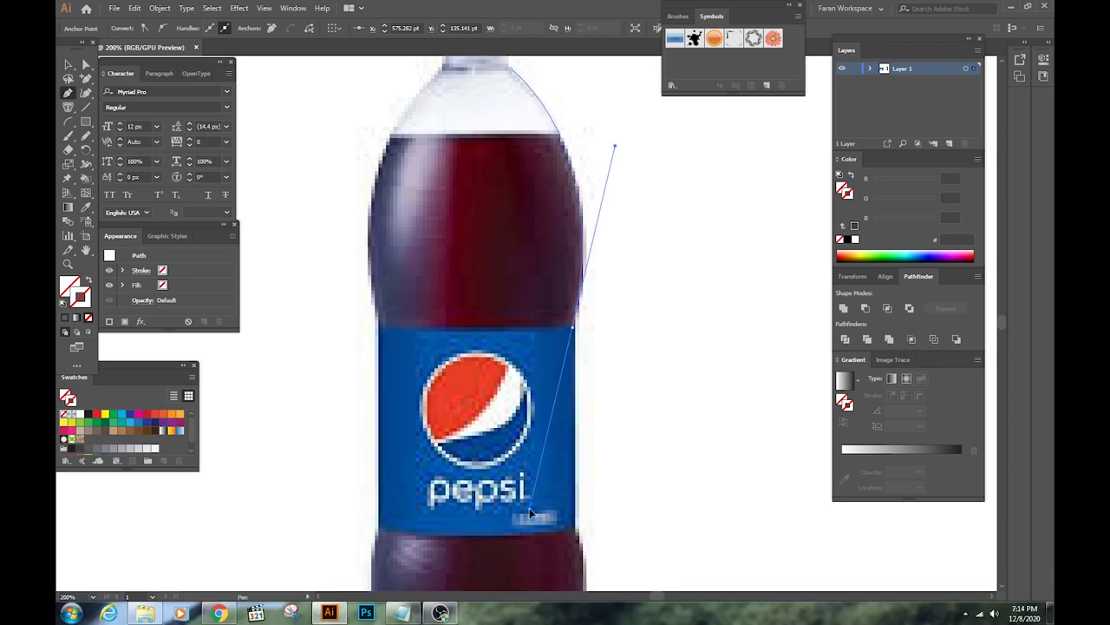
{"action": "left_click_drag", "start_coordinate": [560, 423], "coordinate": [529, 507]}
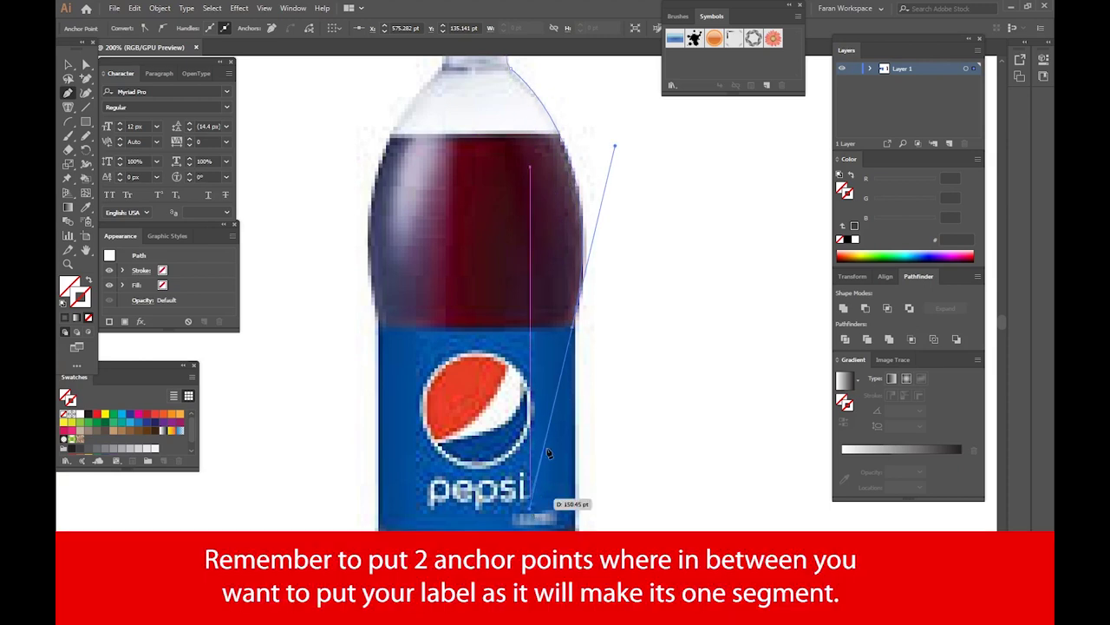
{"action": "left_click", "coordinate": [574, 330]}
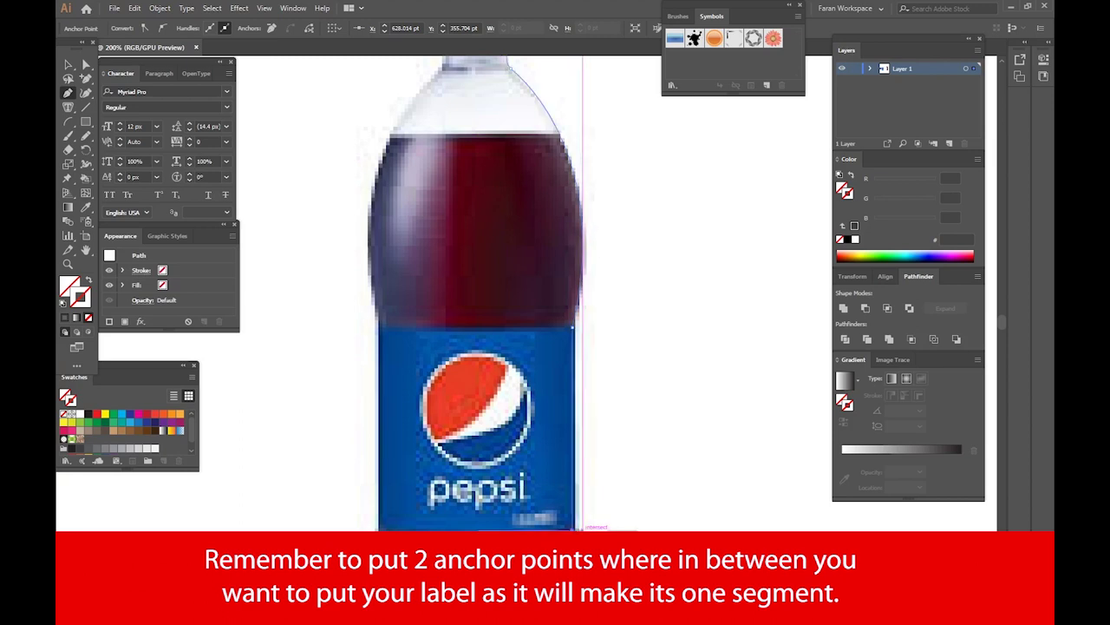
Extend the outline down the lower body to the base centre and give it a black 1 px stroke
{"action": "scroll", "coordinate": [579, 258], "scroll_direction": "down", "scroll_amount": 5}
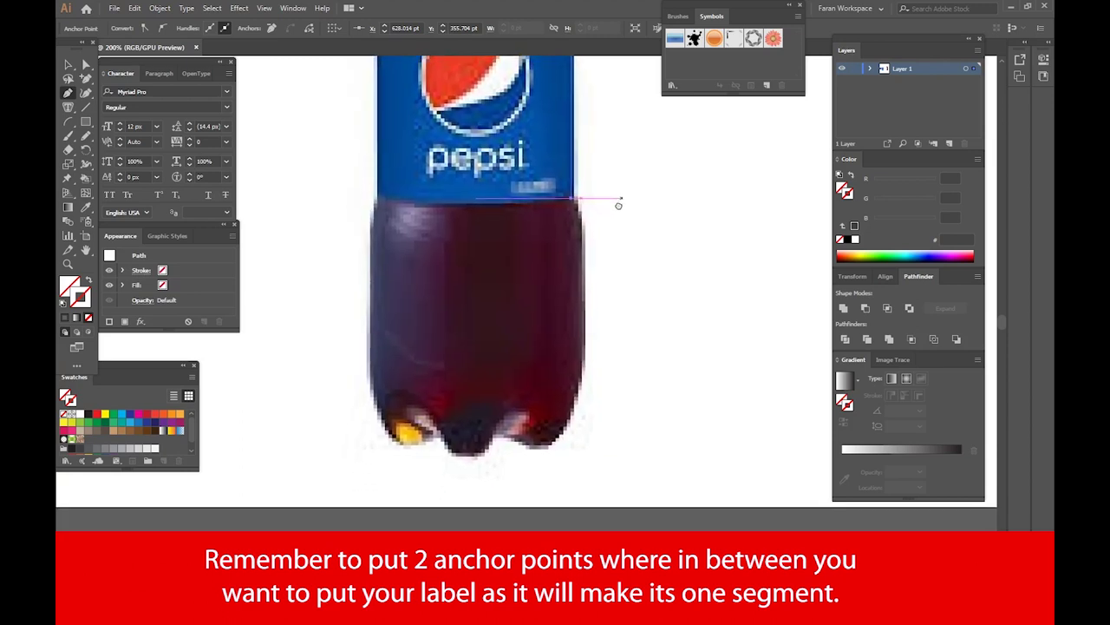
{"action": "left_click", "coordinate": [581, 252]}
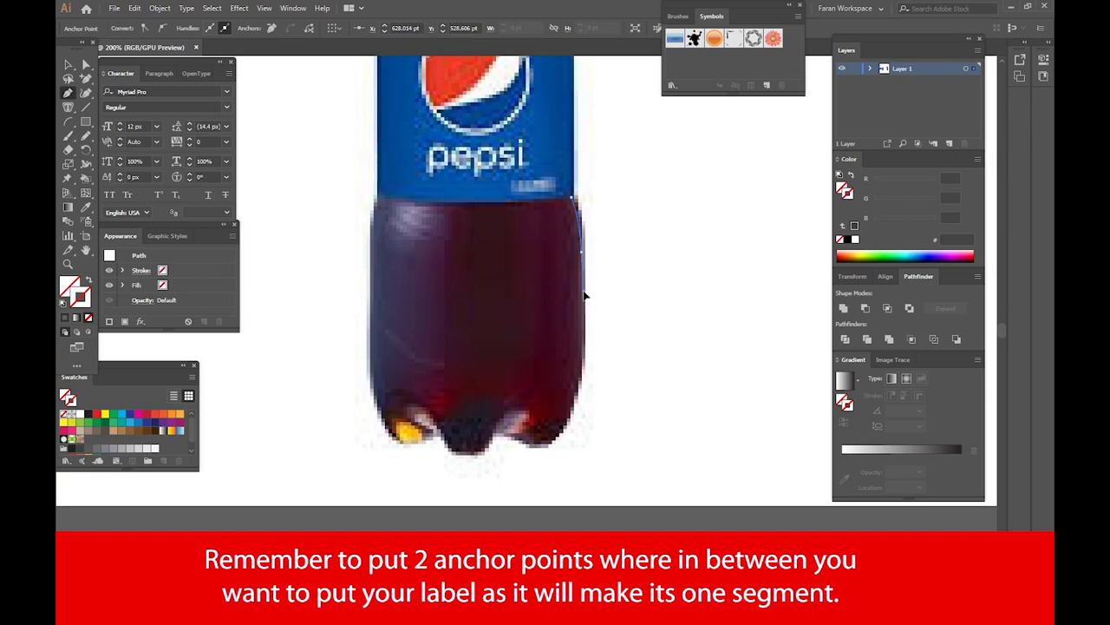
{"action": "left_click", "coordinate": [581, 386]}
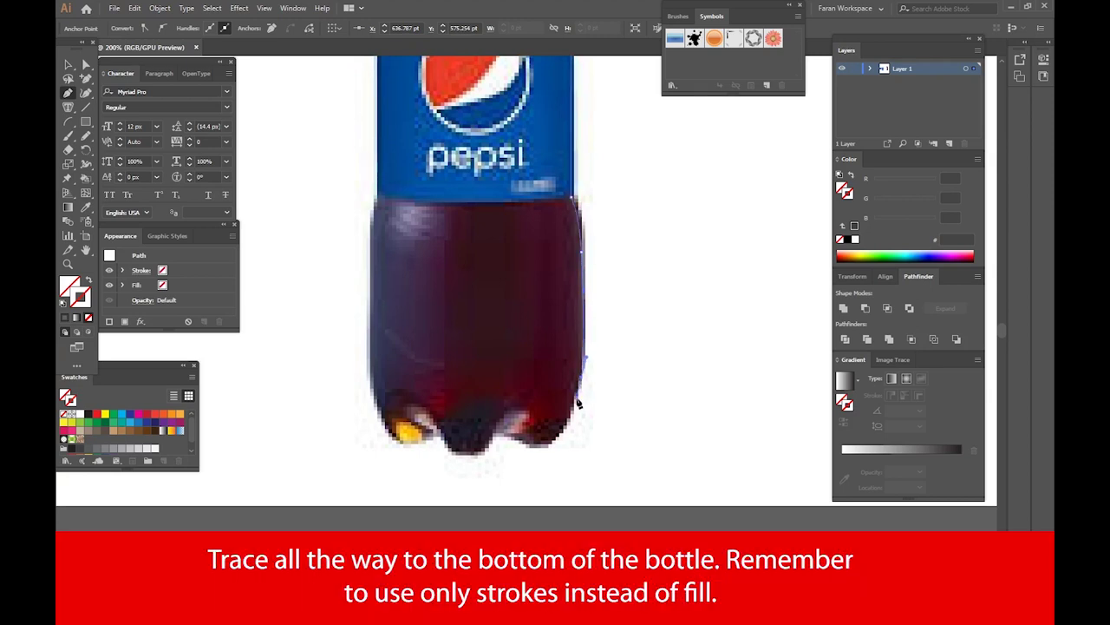
{"action": "mouse_move", "coordinate": [524, 442]}
{"action": "left_mouse_down"}
{"action": "mouse_move", "coordinate": [497, 415]}
{"action": "mouse_move", "coordinate": [496, 440]}
{"action": "left_mouse_up"}
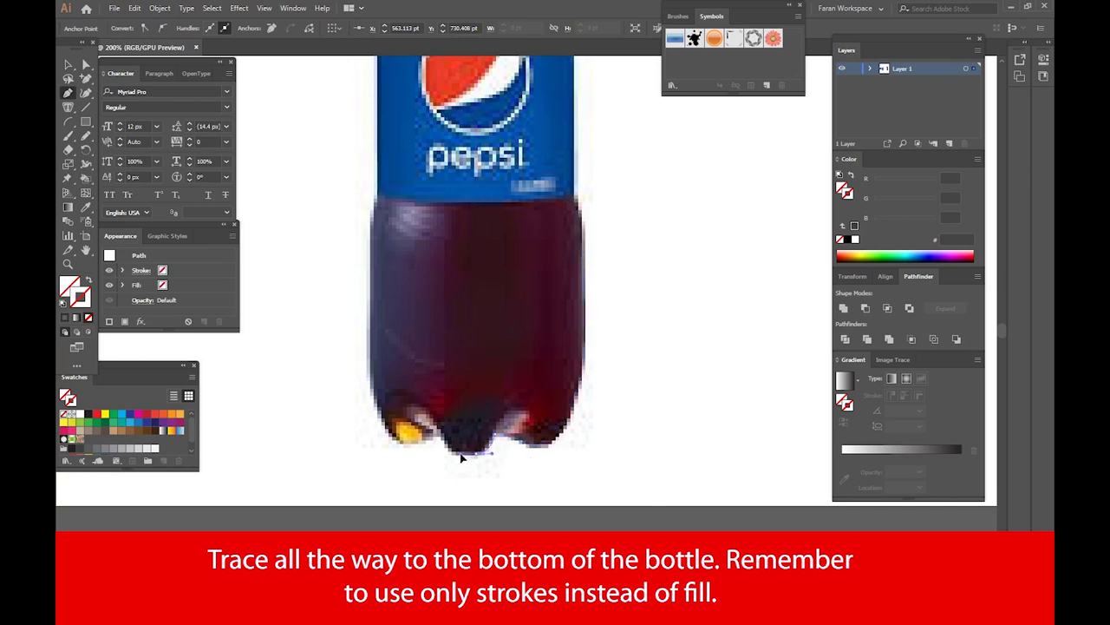
{"action": "left_click_drag", "start_coordinate": [462, 457], "coordinate": [476, 459]}
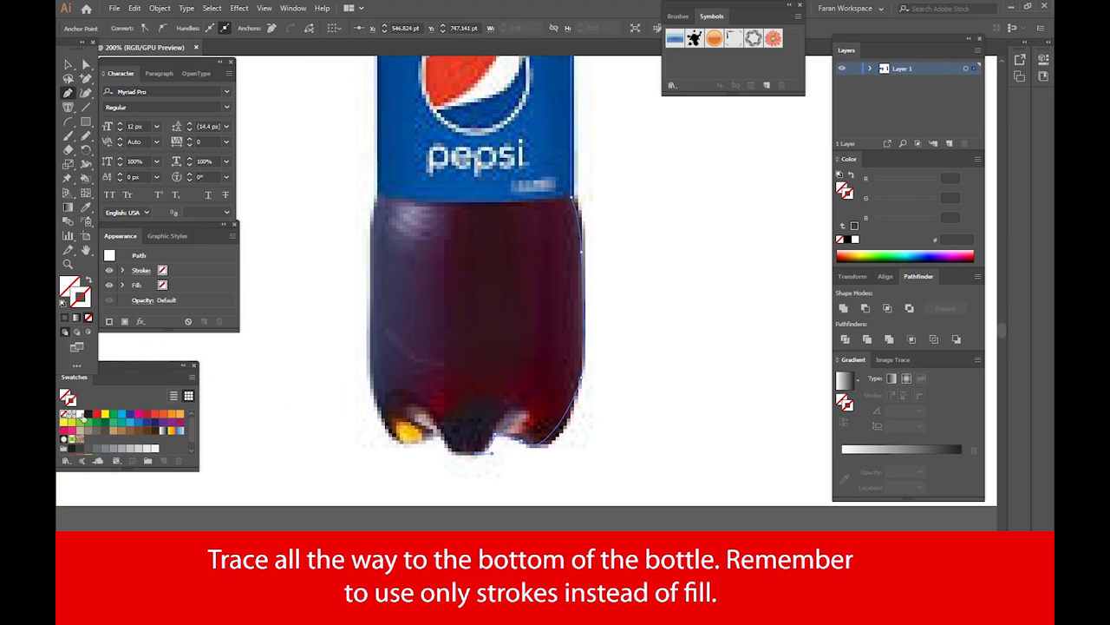
{"action": "left_click", "coordinate": [83, 417]}
Zoom back to 100% and delete the Pepsi photo, leaving the traced half-bottle path
{"action": "left_click", "coordinate": [69, 64]}
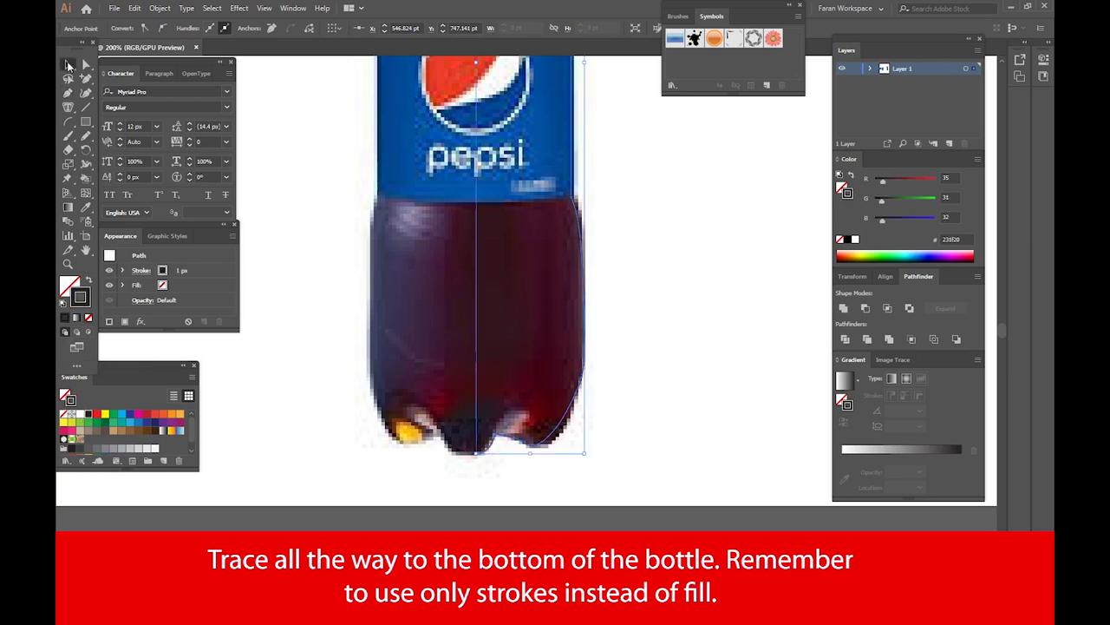
{"action": "left_click", "coordinate": [289, 371]}
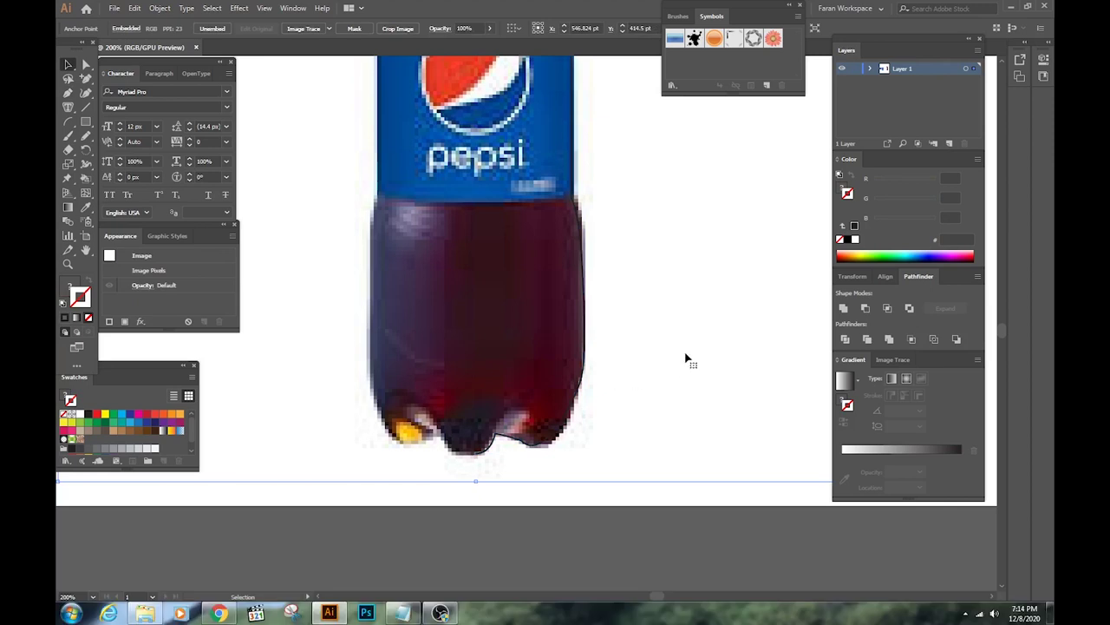
{"action": "key", "text": "ctrl+1"}
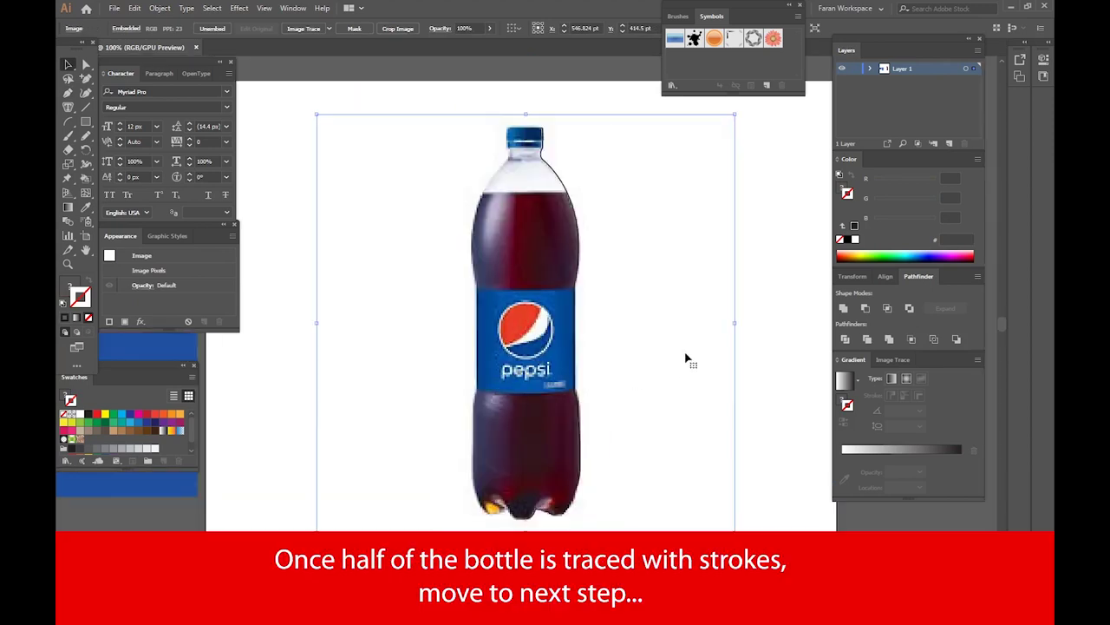
{"action": "left_click", "coordinate": [85, 79]}
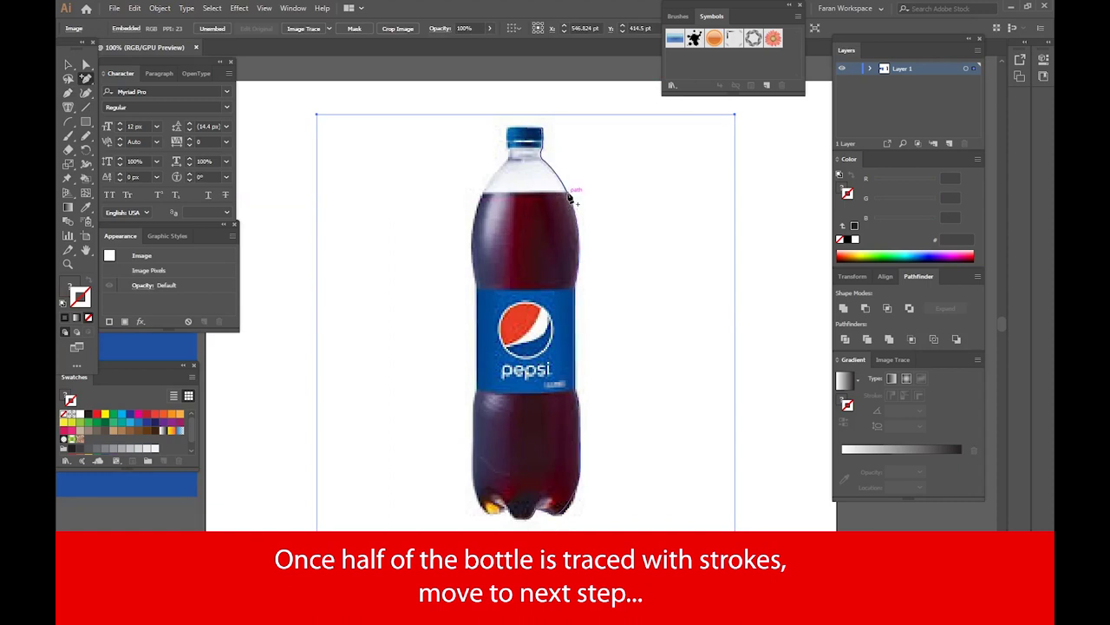
{"action": "left_click", "coordinate": [69, 64]}
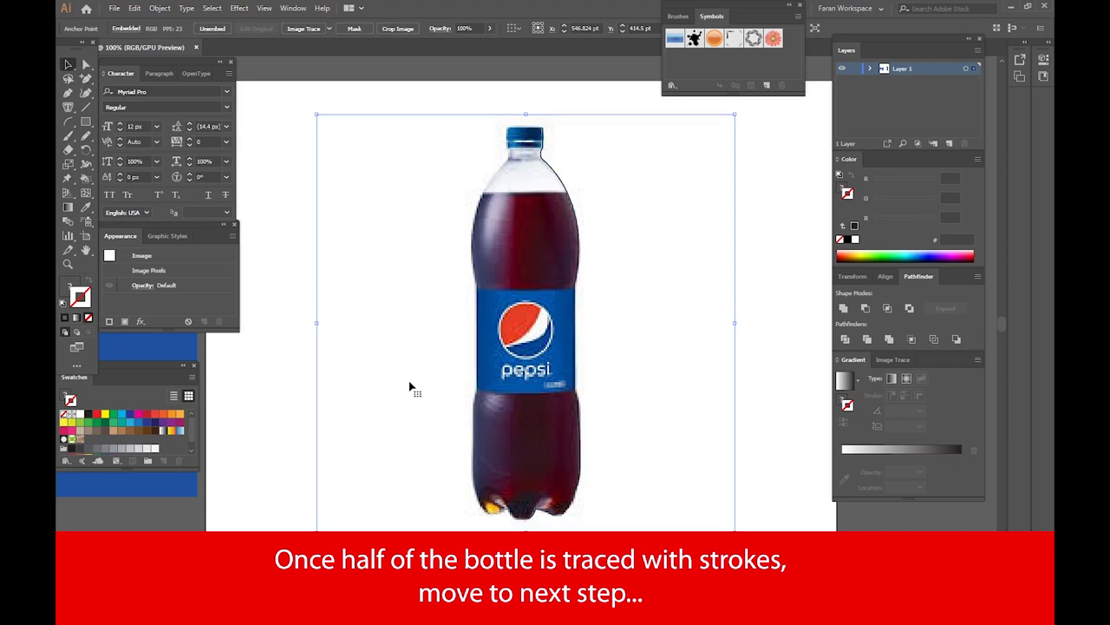
{"action": "key", "text": "Delete"}
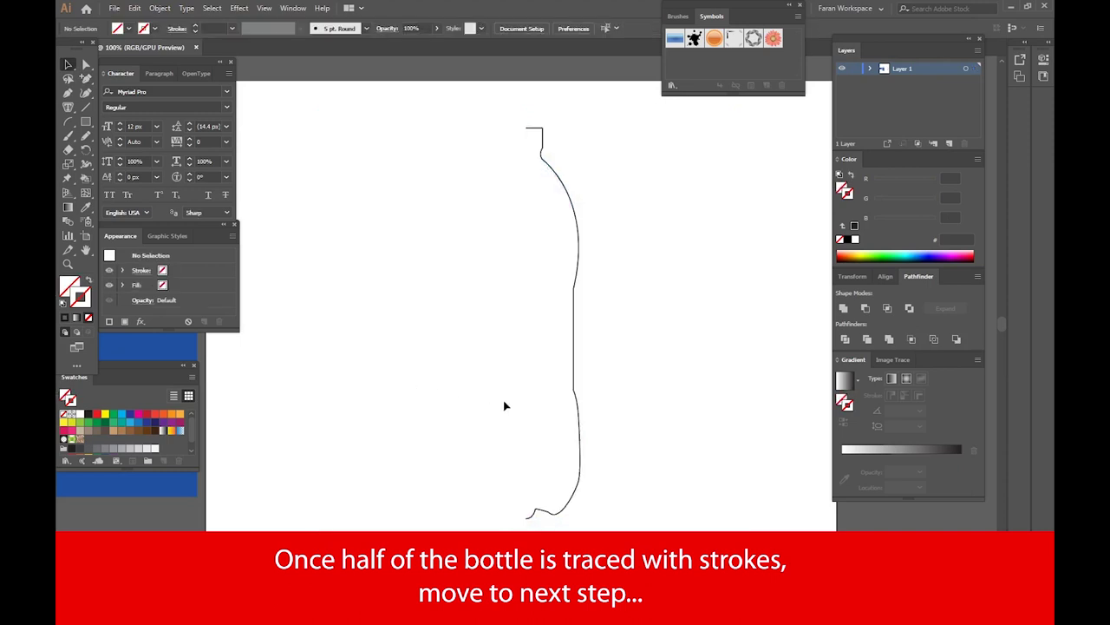
Give the half-bottle path a dark grey stroke and apply the Effect > 3D > Revolve effect
{"action": "left_click", "coordinate": [575, 373]}
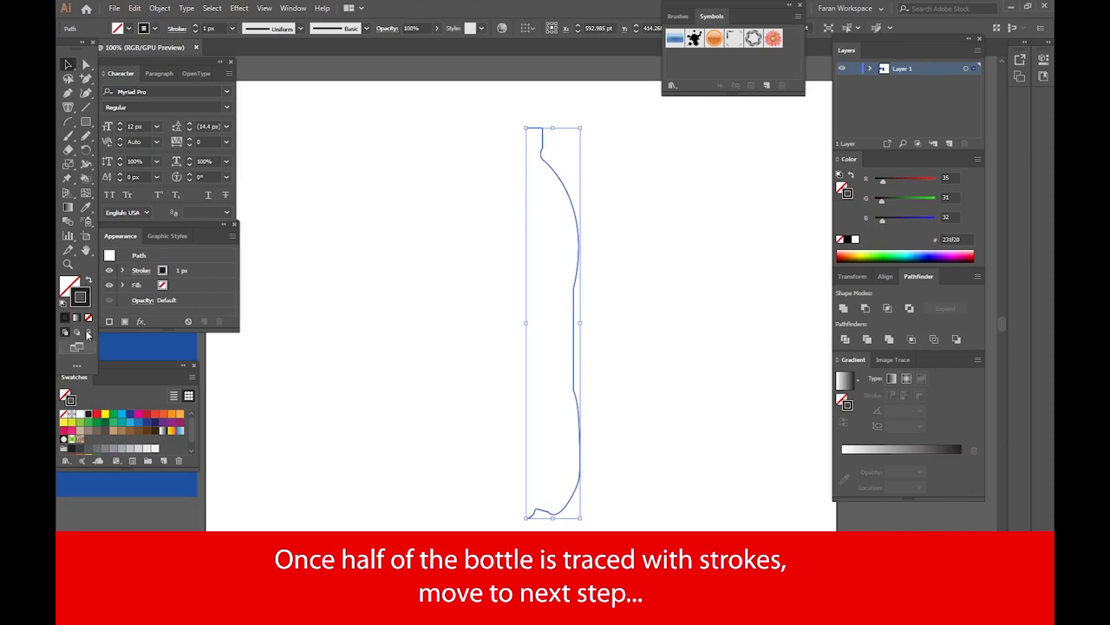
{"action": "left_click", "coordinate": [79, 448]}
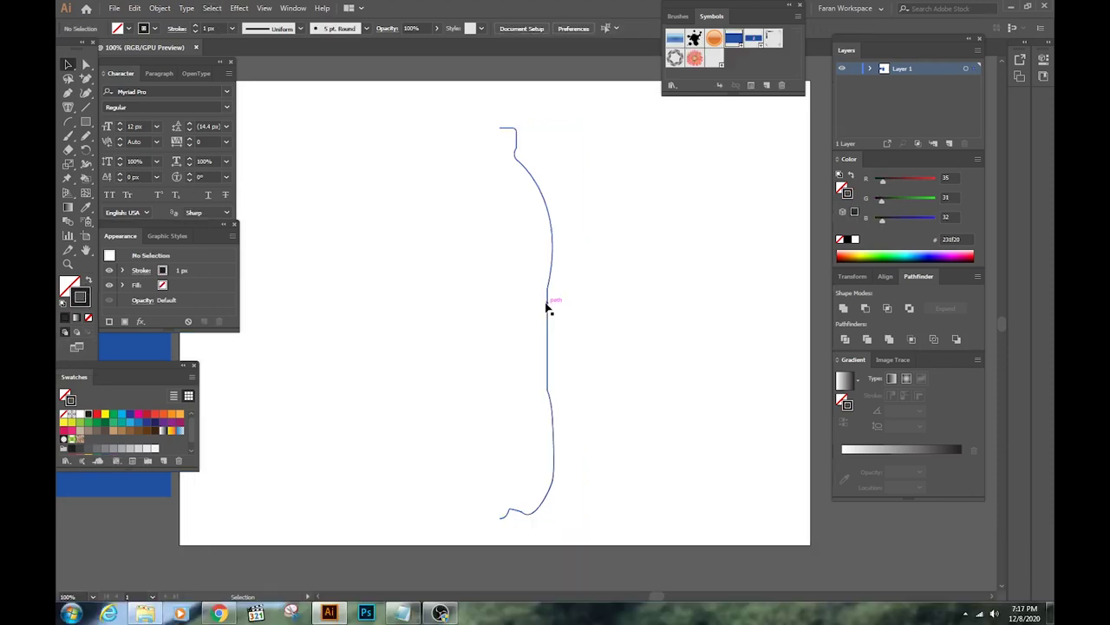
{"action": "left_click", "coordinate": [80, 448]}
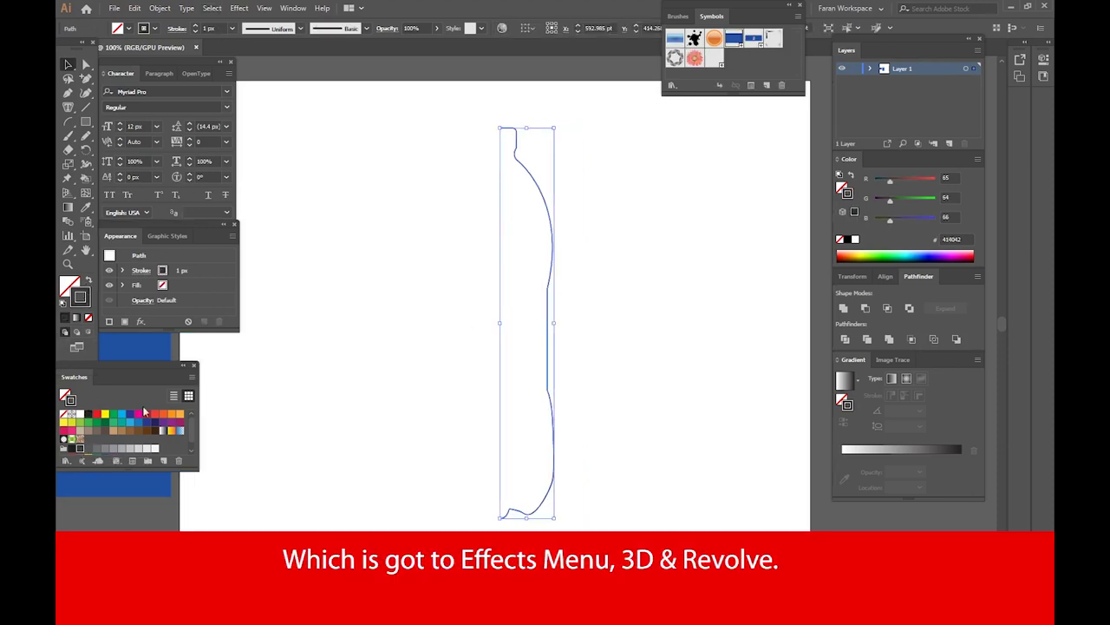
{"action": "left_click", "coordinate": [241, 9]}
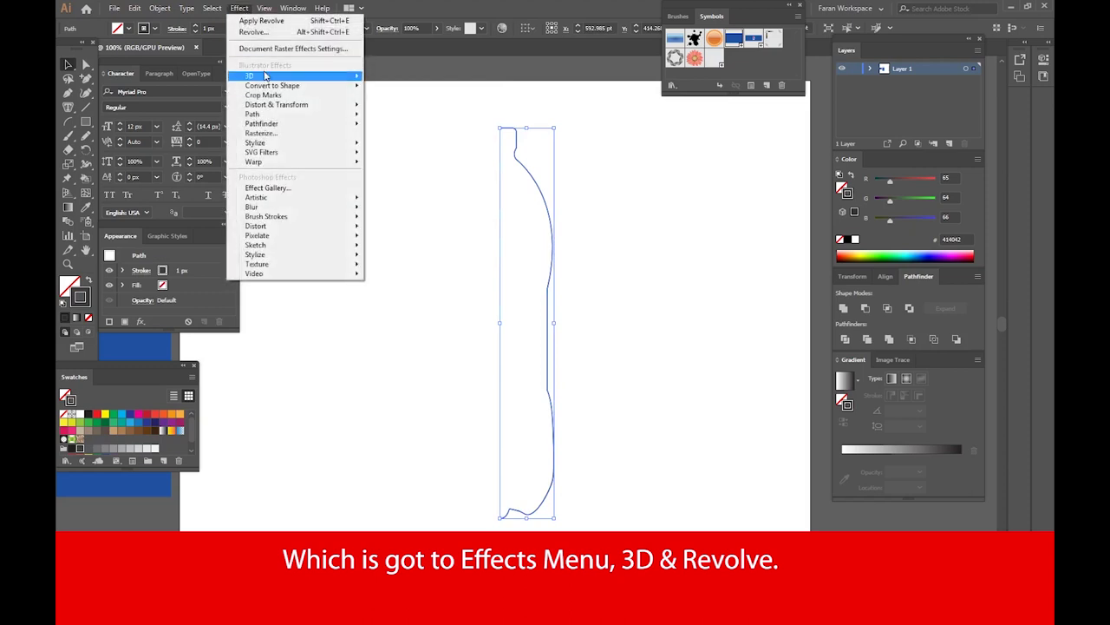
{"action": "mouse_move", "coordinate": [278, 76]}
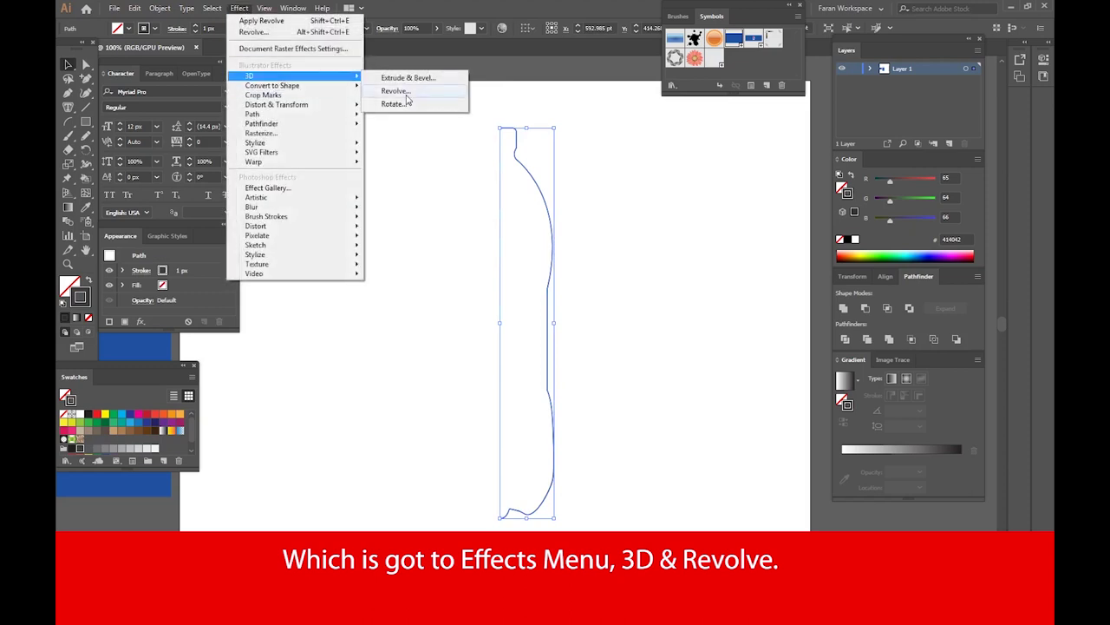
{"action": "left_click", "coordinate": [405, 93]}
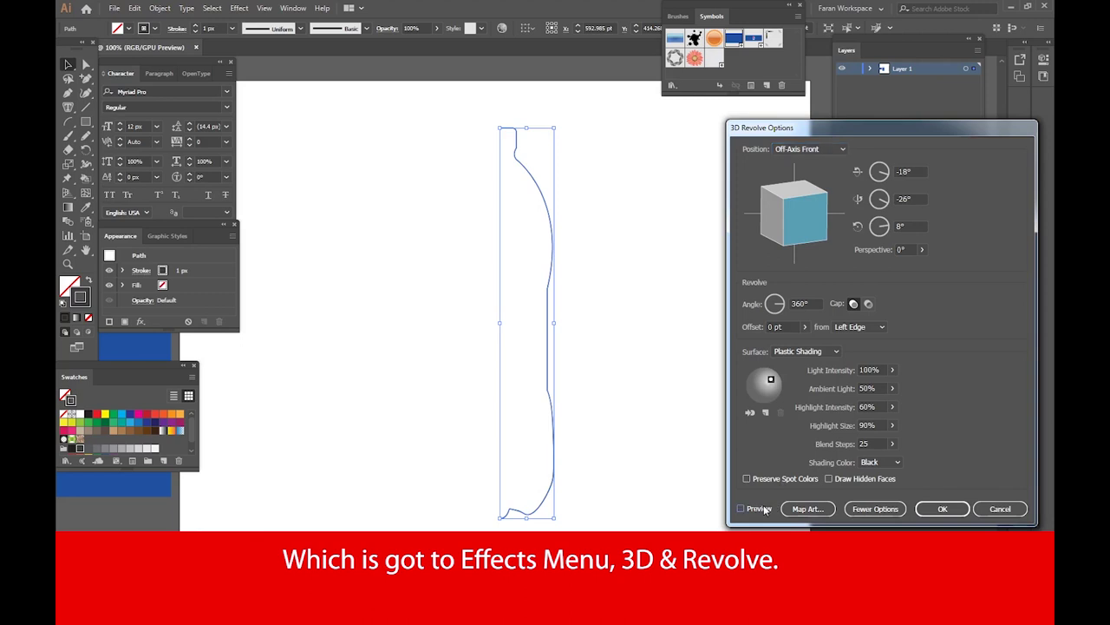
Preview the 360° Plastic Shading revolve and reposition two lights for glossy highlights
{"action": "left_click", "coordinate": [762, 509]}
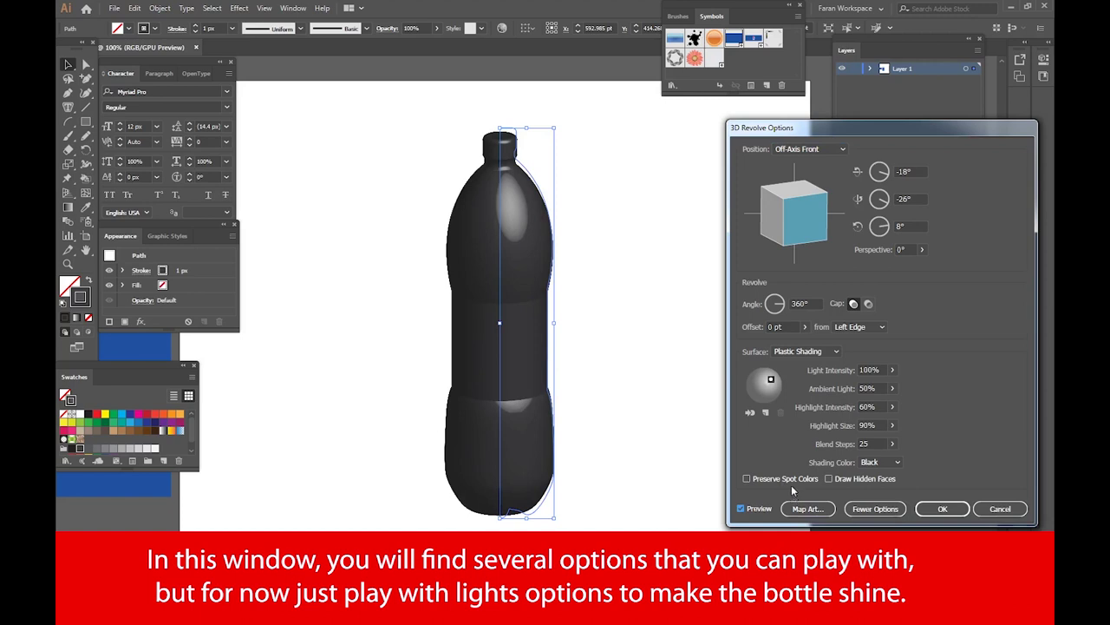
{"action": "left_click_drag", "start_coordinate": [771, 380], "coordinate": [754, 395]}
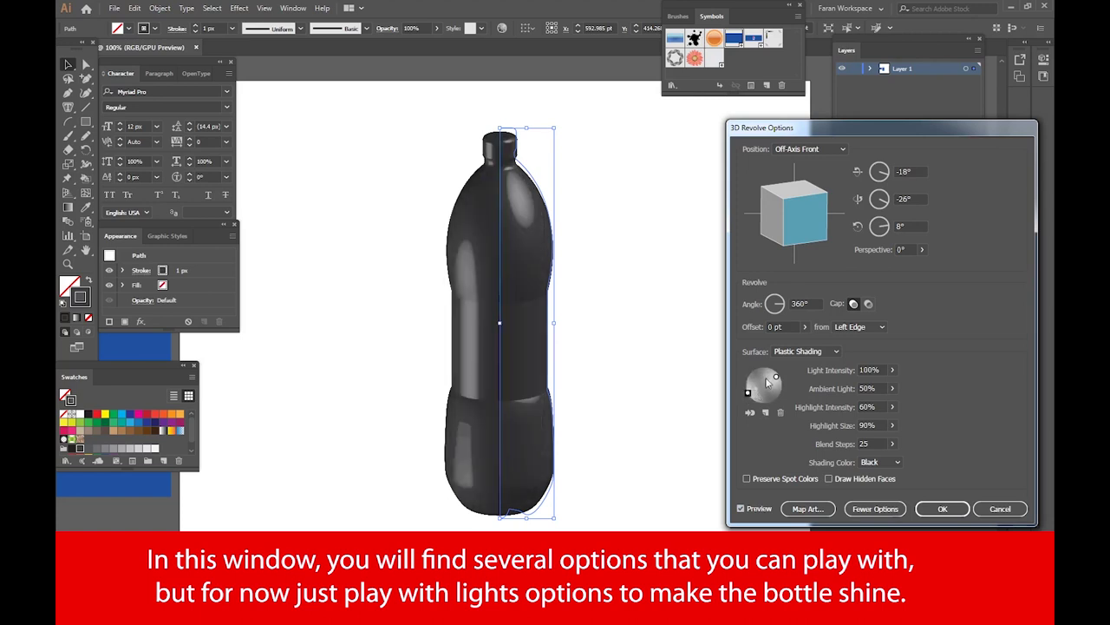
{"action": "left_click", "coordinate": [771, 380]}
{"action": "left_click_drag", "start_coordinate": [772, 381], "coordinate": [782, 392]}
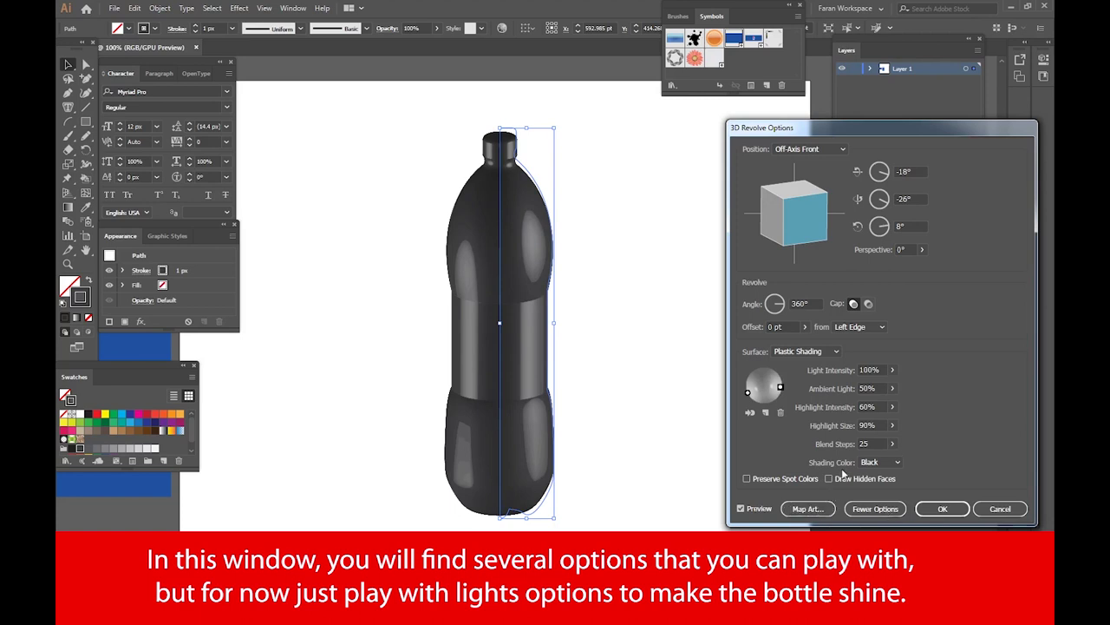
Open Map Art and map the blue New Symbol 3 onto the cap surface
{"action": "left_click", "coordinate": [806, 509]}
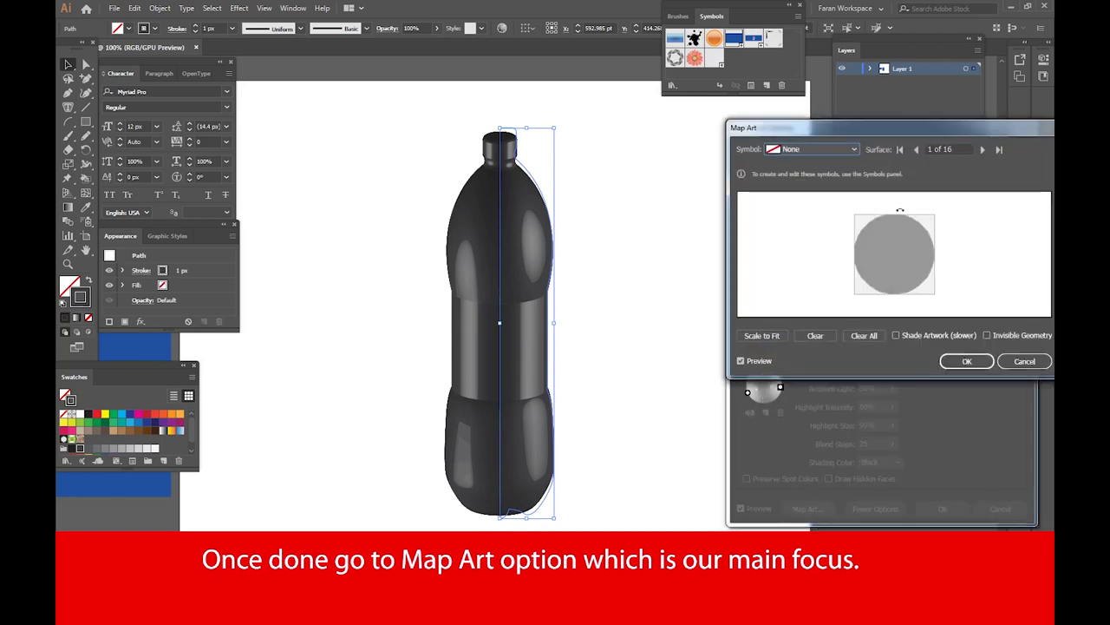
{"action": "left_click", "coordinate": [979, 154]}
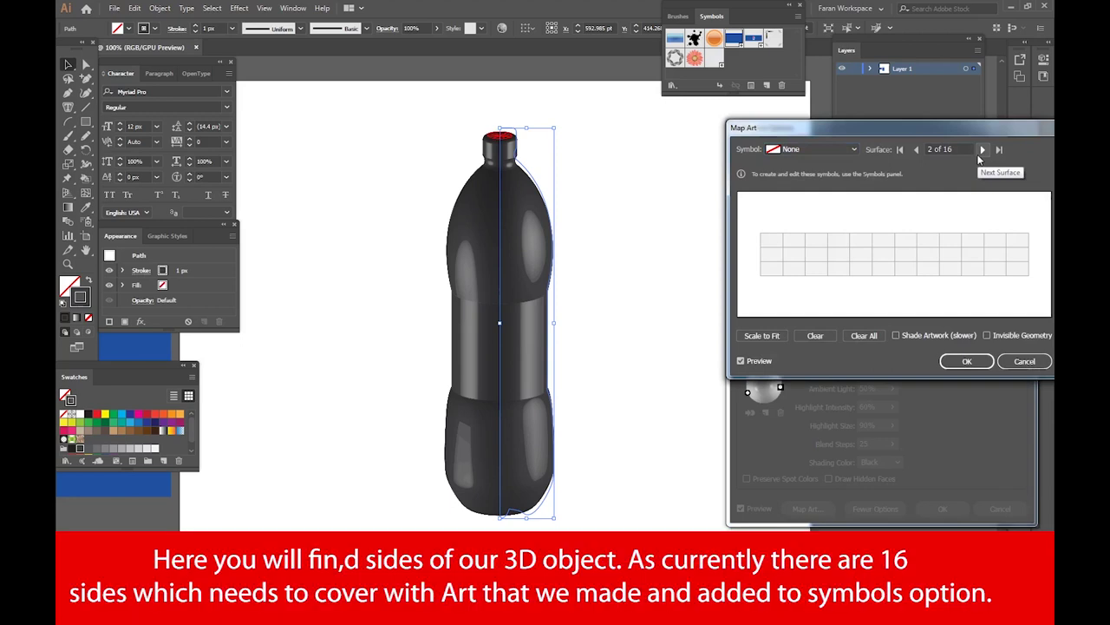
{"action": "left_click", "coordinate": [837, 149]}
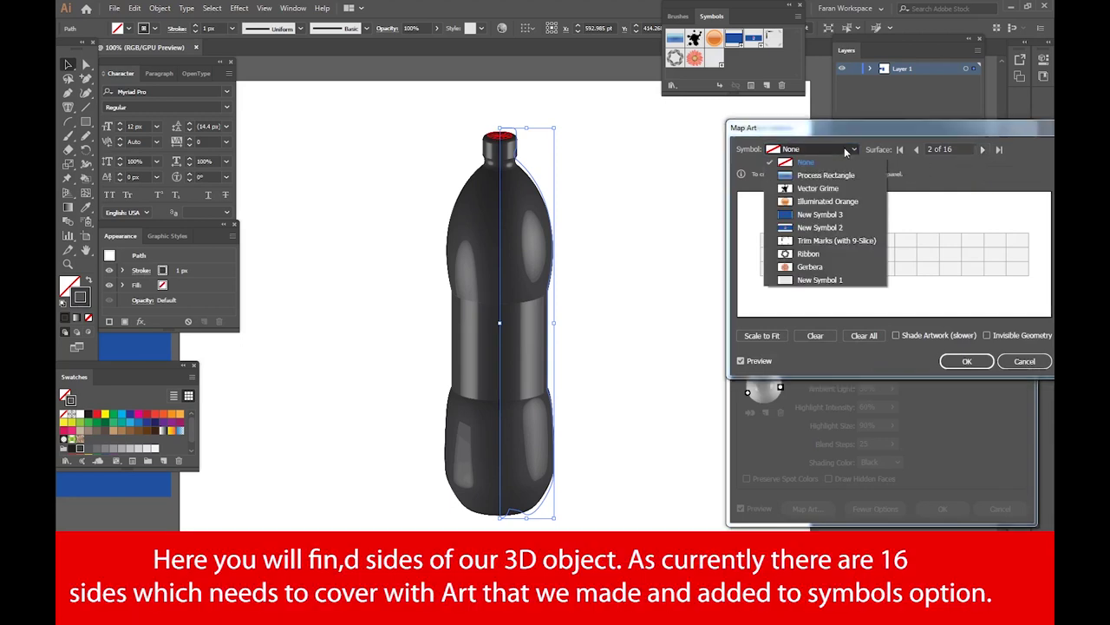
{"action": "left_click", "coordinate": [824, 216]}
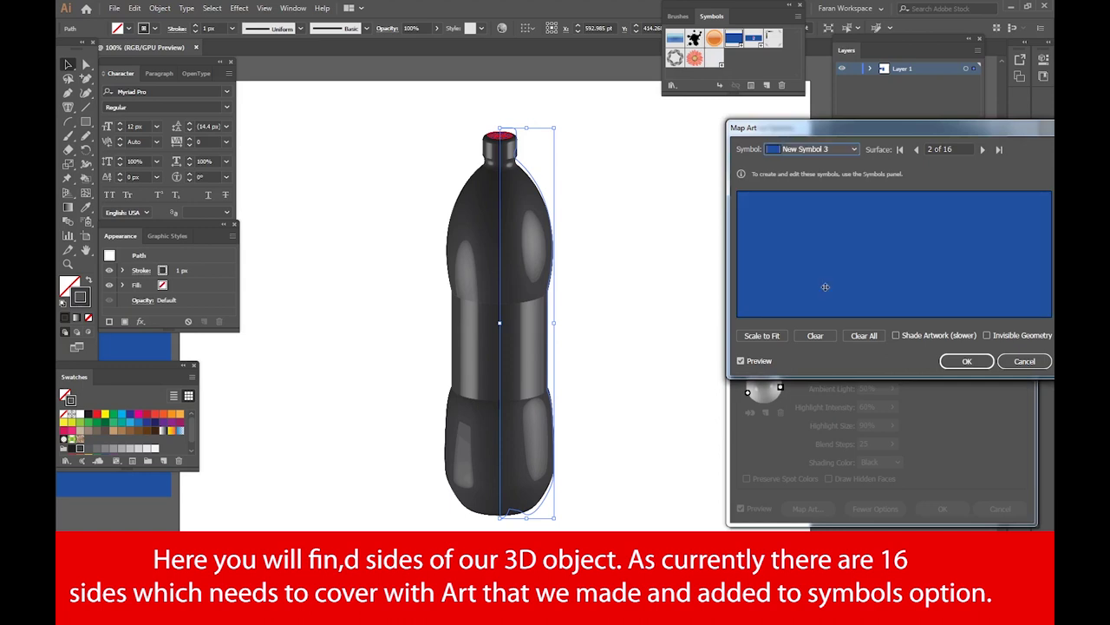
Step through the remaining cap surfaces, leaving them unmapped, until reaching the shoulder surface
{"action": "left_click", "coordinate": [982, 150]}
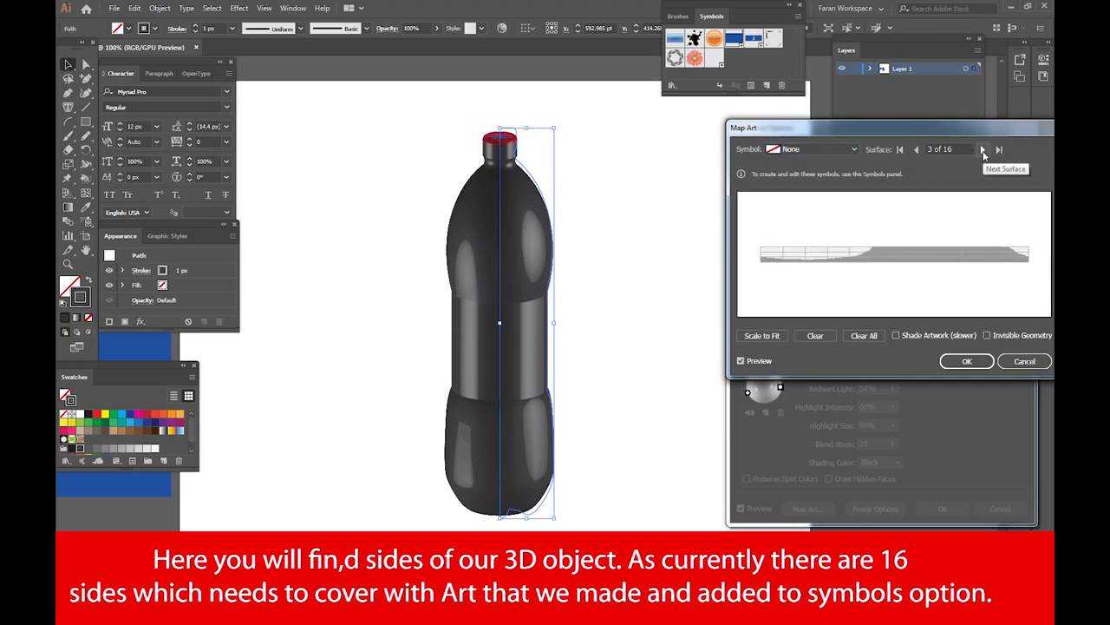
{"action": "left_click", "coordinate": [832, 149]}
{"action": "key", "text": "Escape"}
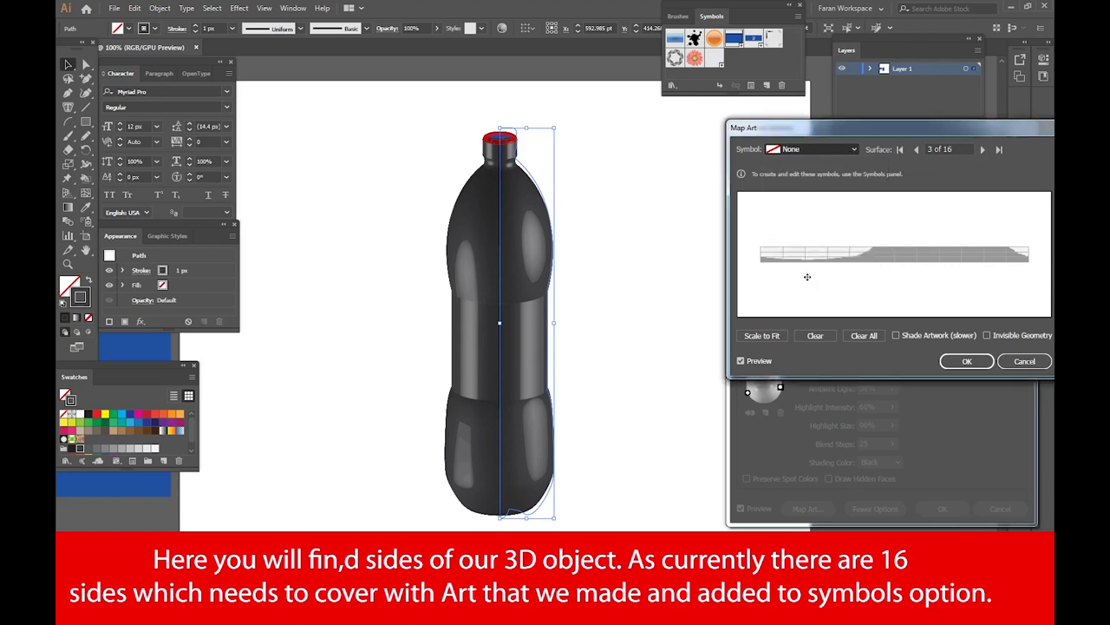
{"action": "left_click", "coordinate": [982, 150]}
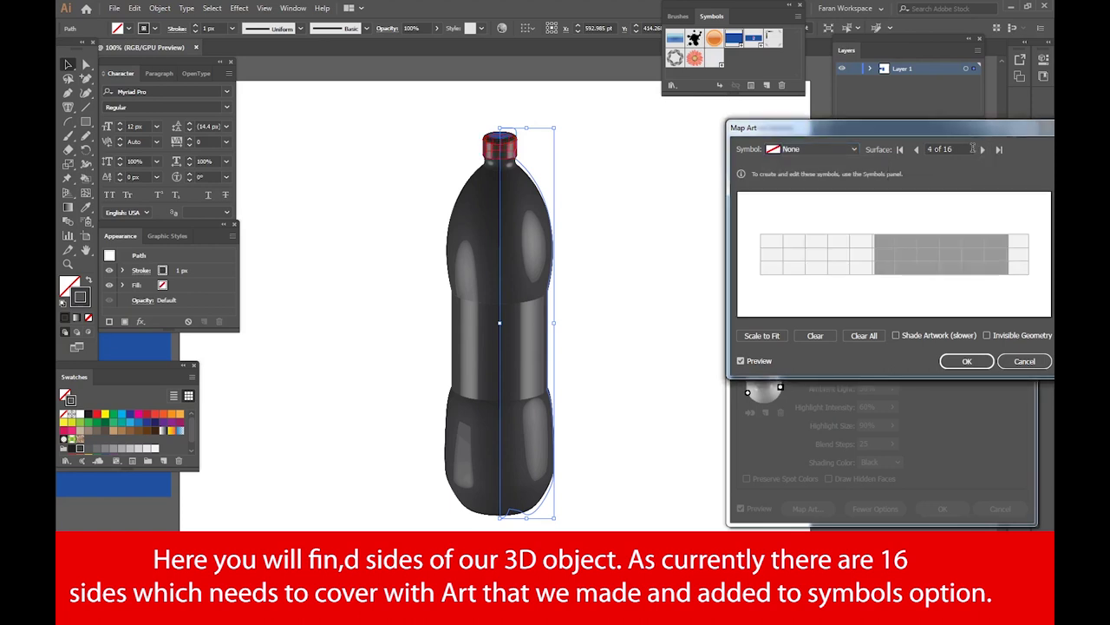
{"action": "left_click", "coordinate": [824, 150]}
{"action": "key", "text": "Escape"}
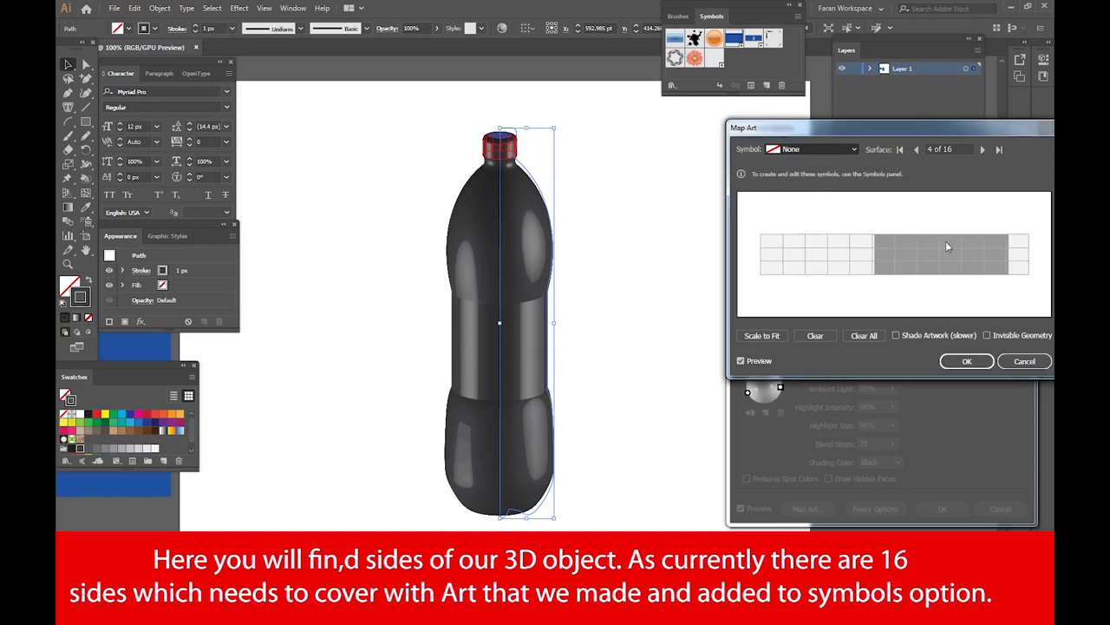
{"action": "left_click", "coordinate": [984, 149]}
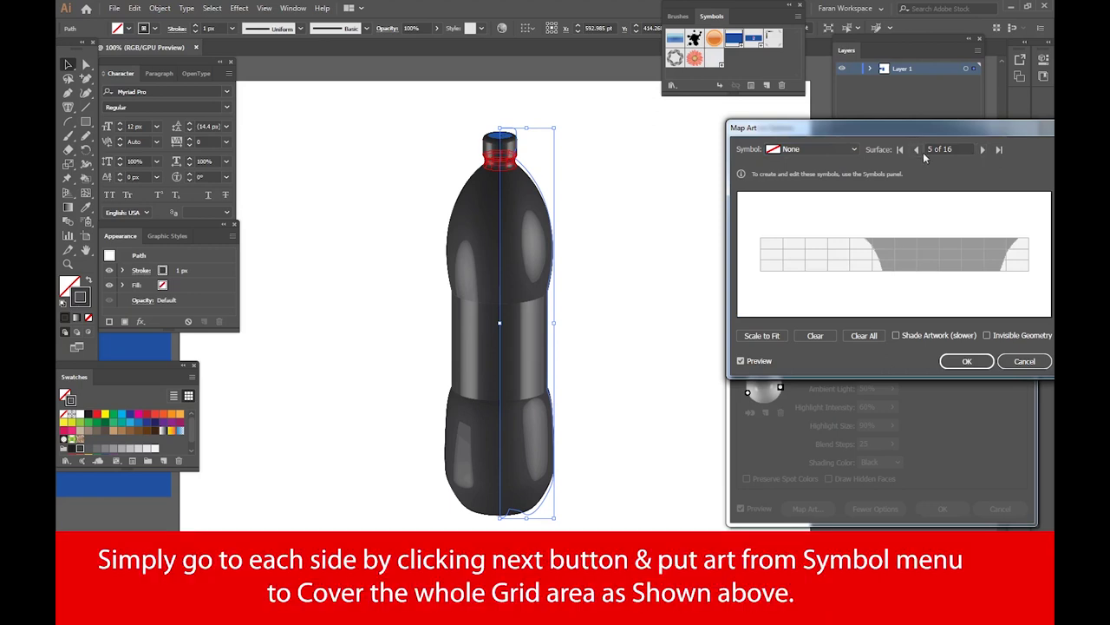
{"action": "left_click", "coordinate": [919, 150]}
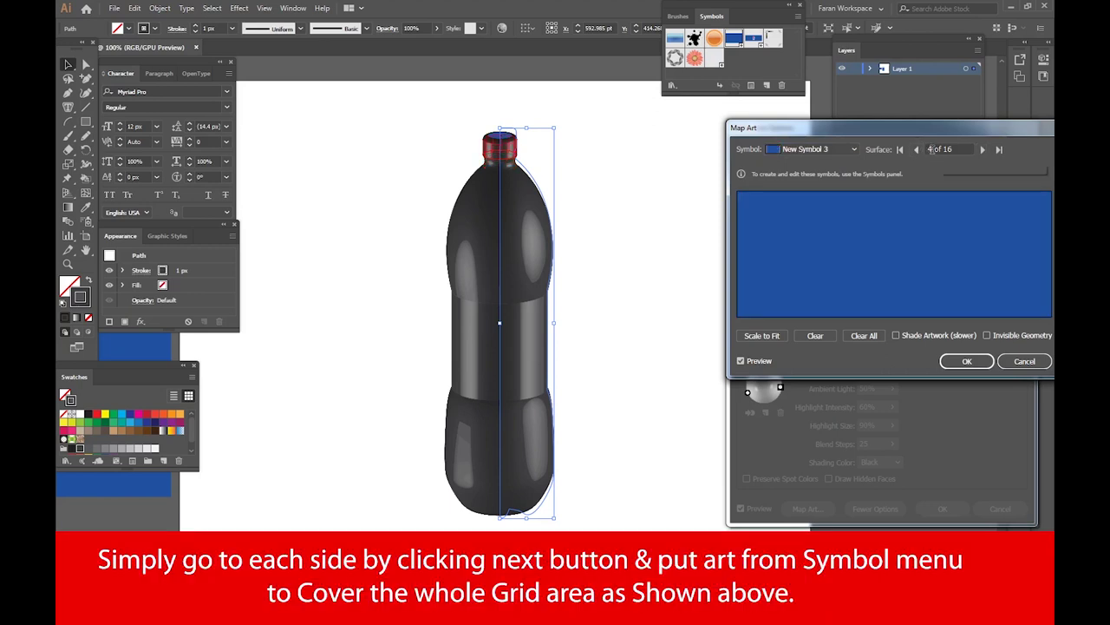
{"action": "left_click", "coordinate": [984, 149]}
{"action": "left_click", "coordinate": [984, 149]}
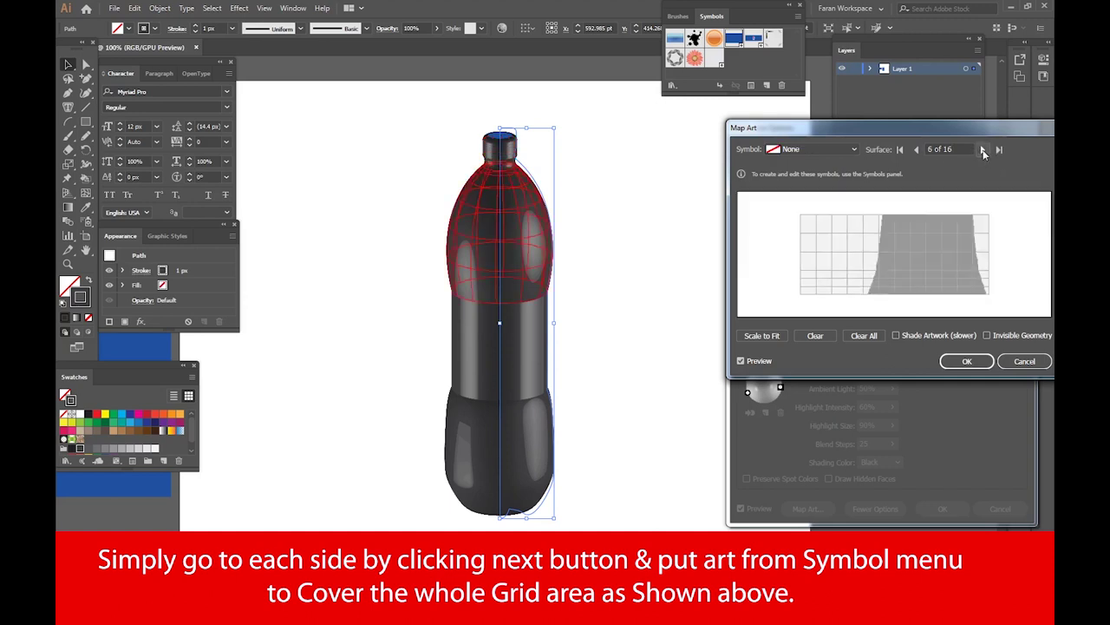
Put New Symbol 1 on surface 6 and stretch its handles across the grid
{"action": "left_click", "coordinate": [811, 150]}
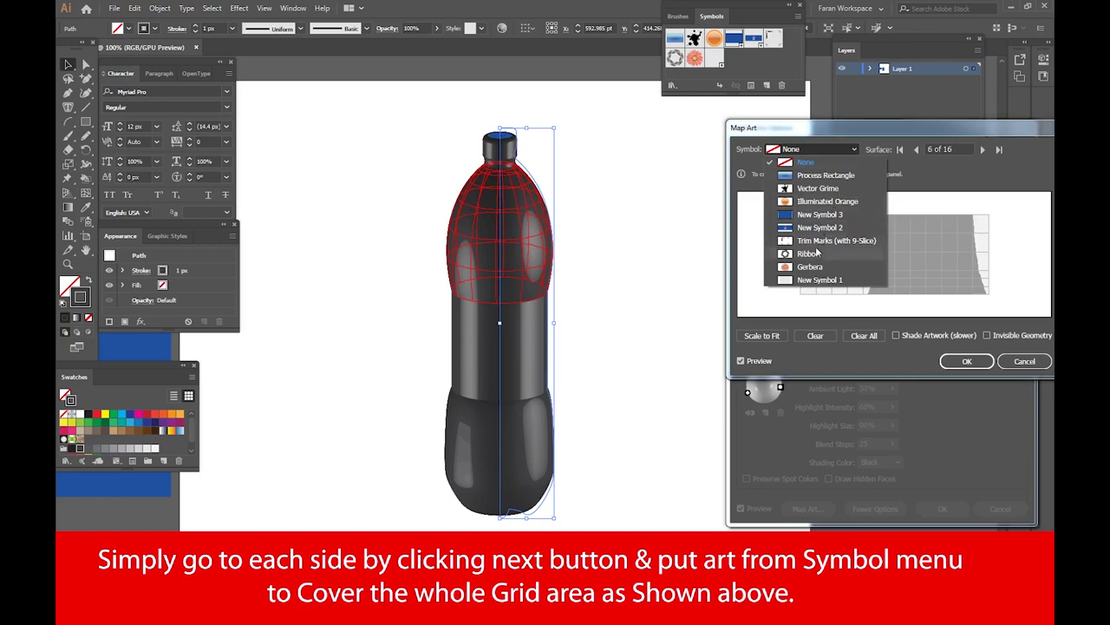
{"action": "left_click", "coordinate": [808, 279]}
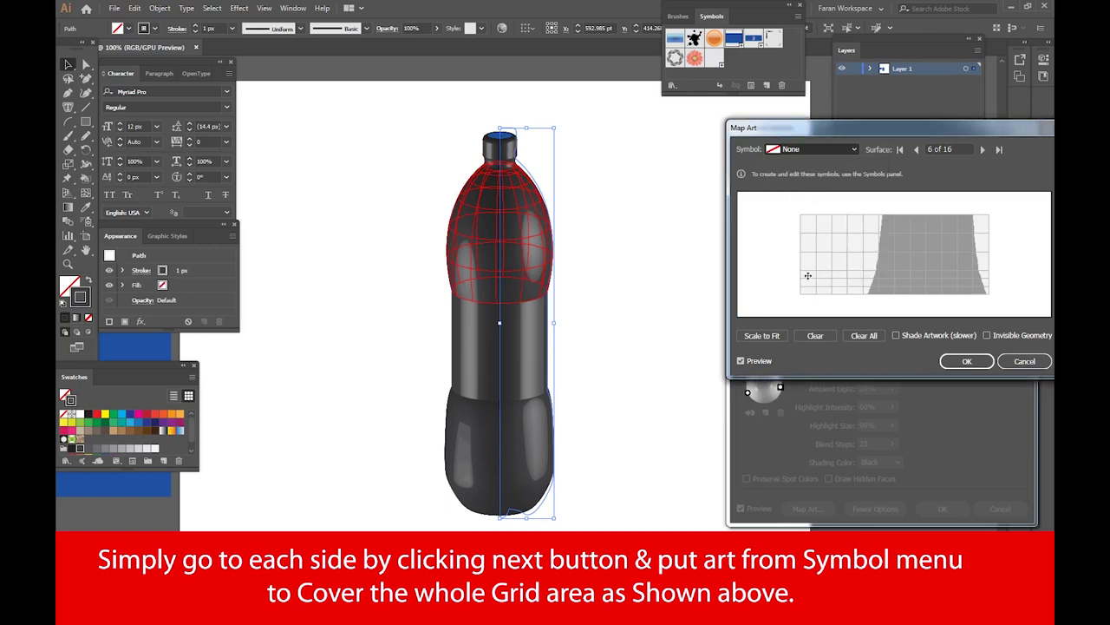
{"action": "left_click_drag", "start_coordinate": [852, 254], "coordinate": [798, 254]}
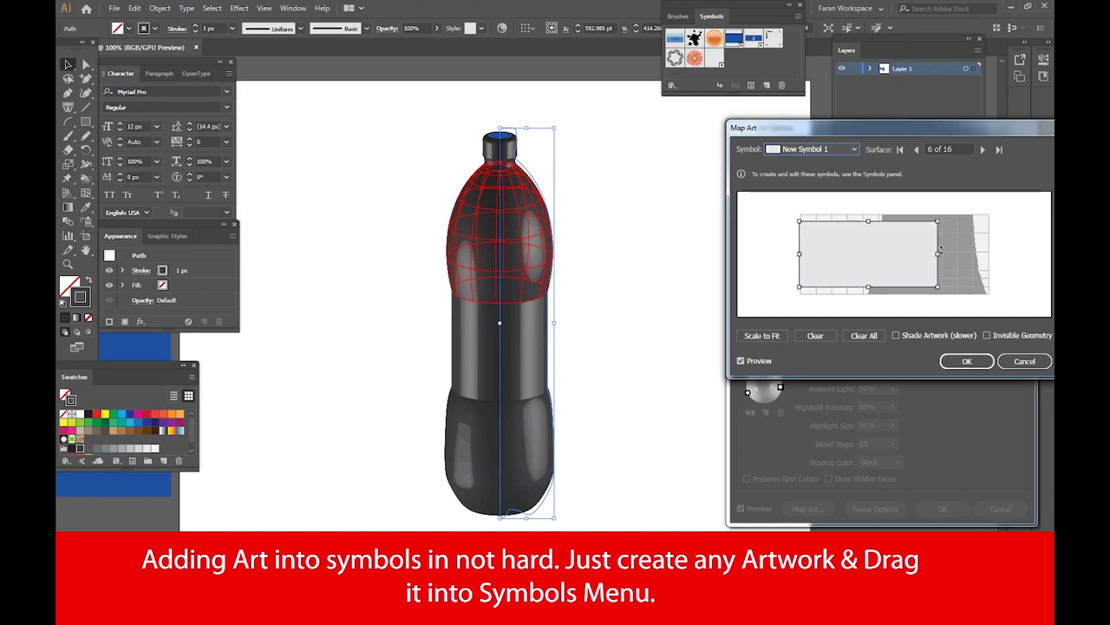
{"action": "left_click_drag", "start_coordinate": [937, 254], "coordinate": [993, 258]}
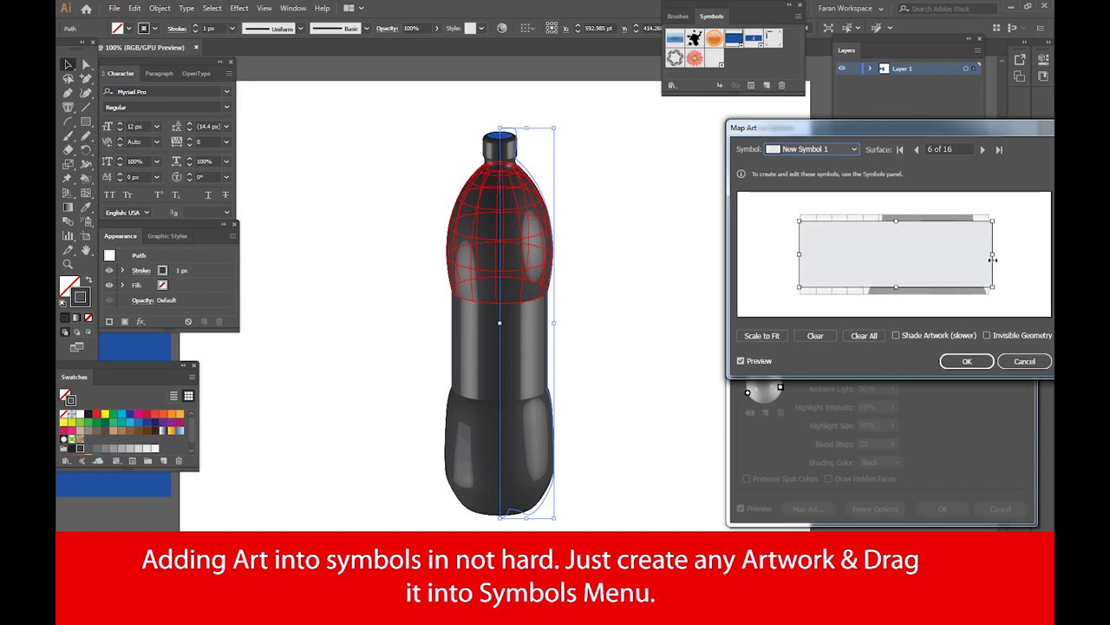
{"action": "left_click_drag", "start_coordinate": [895, 287], "coordinate": [896, 297]}
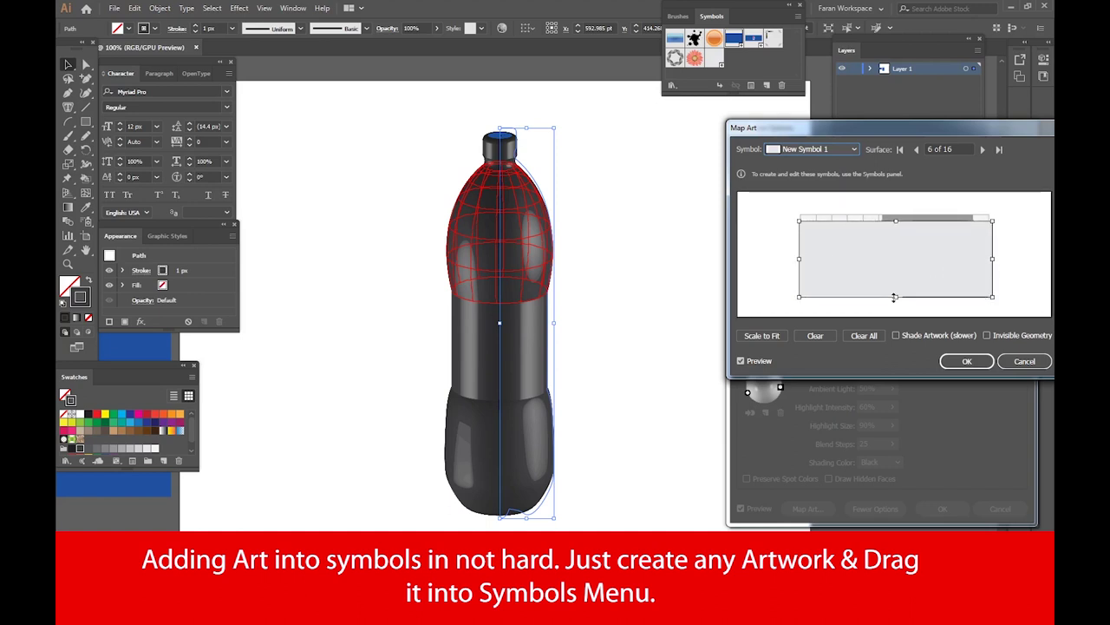
{"action": "mouse_move", "coordinate": [893, 220]}
{"action": "left_mouse_down"}
{"action": "mouse_move", "coordinate": [897, 261]}
{"action": "mouse_move", "coordinate": [901, 215]}
{"action": "left_mouse_up"}
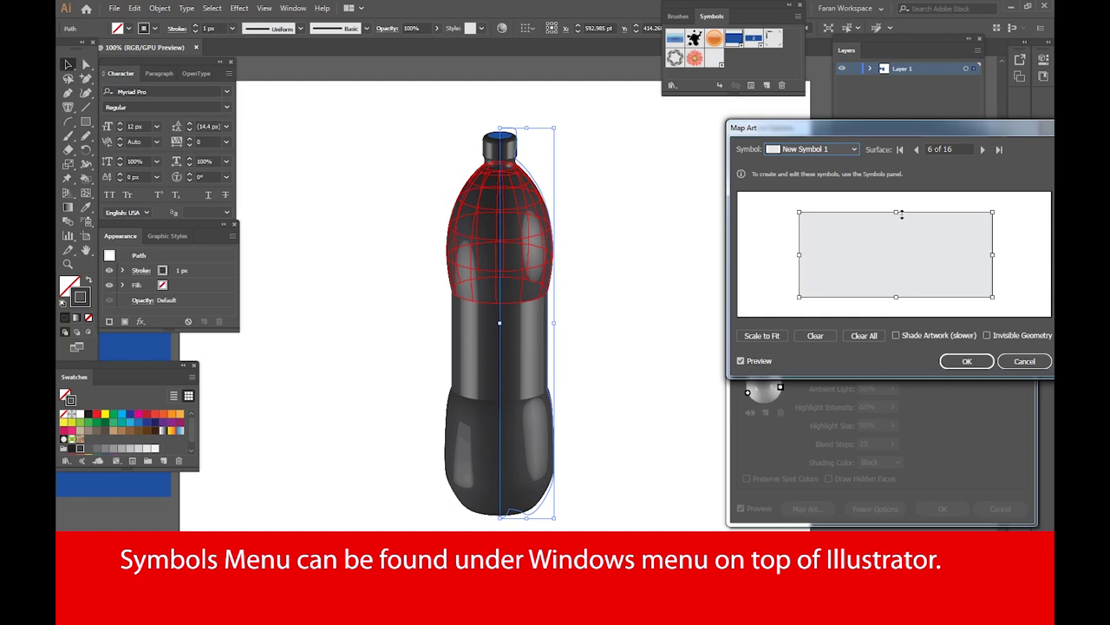
{"action": "left_click_drag", "start_coordinate": [897, 295], "coordinate": [901, 242]}
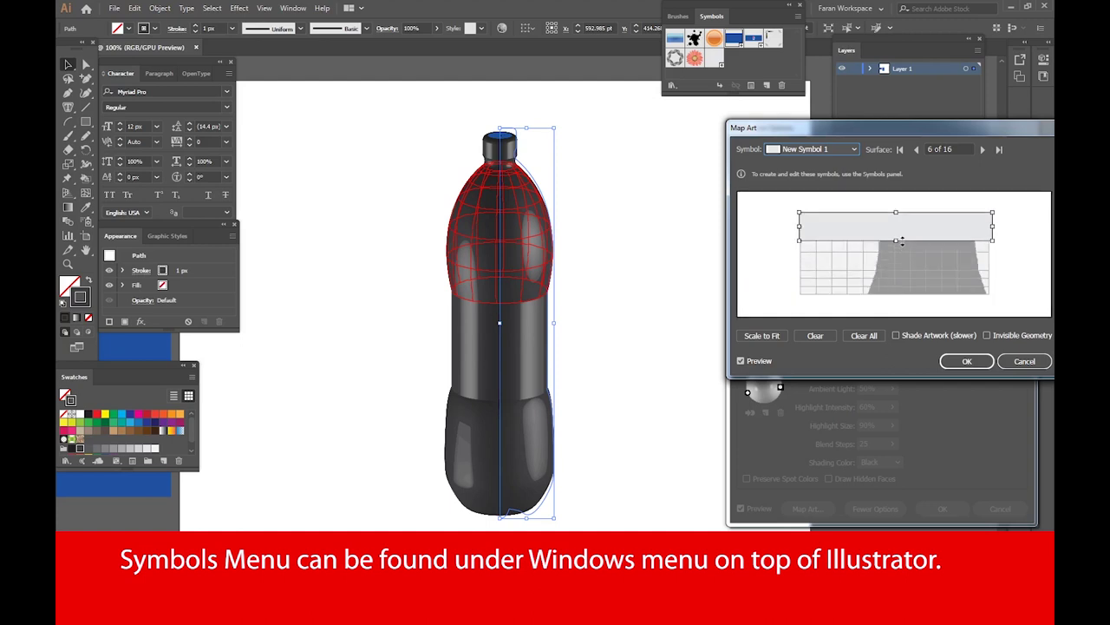
{"action": "left_click_drag", "start_coordinate": [897, 241], "coordinate": [893, 277]}
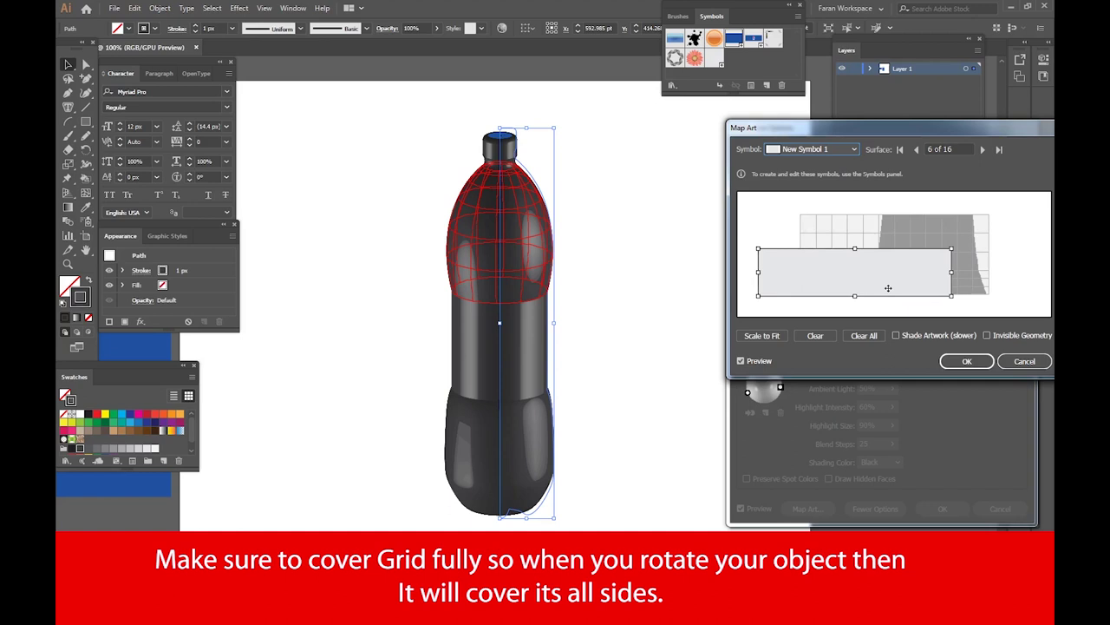
Position the grey art to cover the whole grid and enable Shade Artwork
{"action": "left_click_drag", "start_coordinate": [889, 288], "coordinate": [927, 293]}
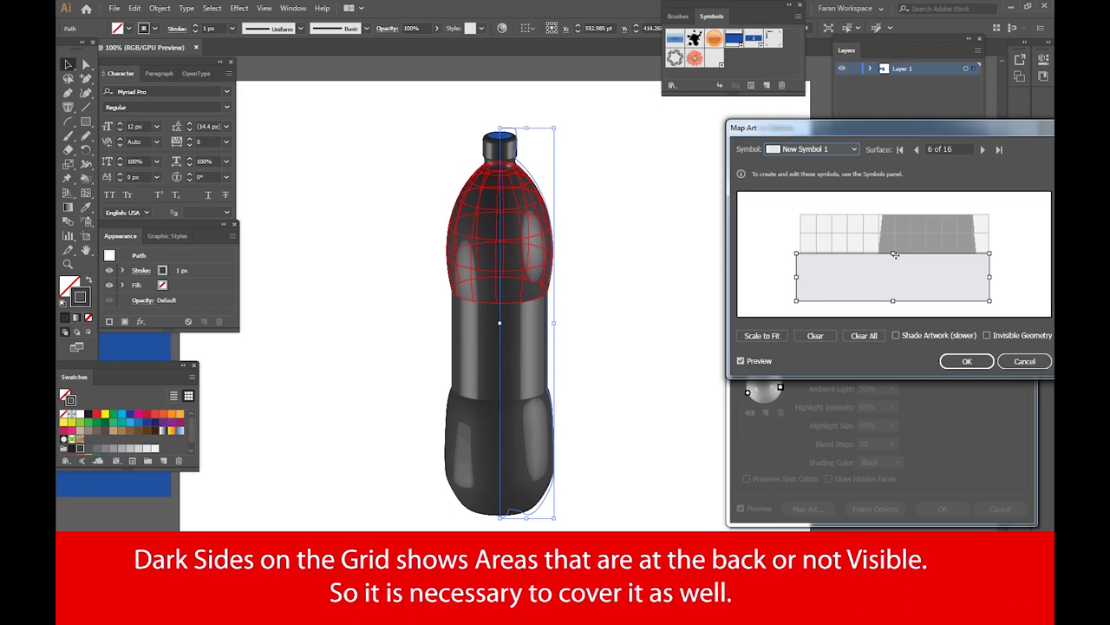
{"action": "left_click", "coordinate": [896, 335]}
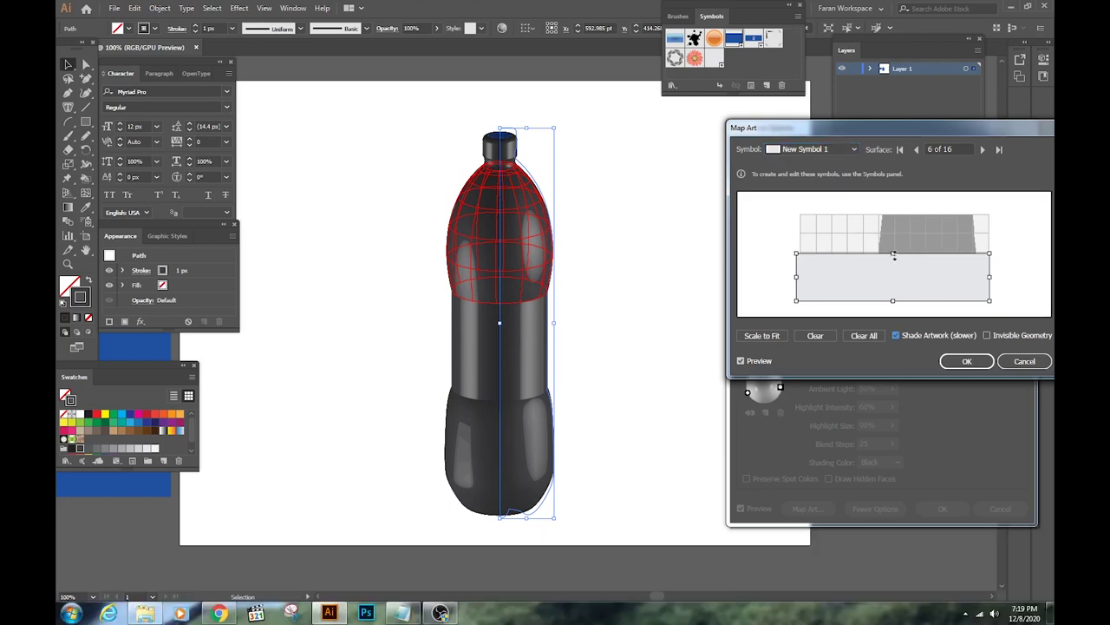
{"action": "mouse_move", "coordinate": [893, 254]}
{"action": "left_mouse_down"}
{"action": "mouse_move", "coordinate": [894, 224]}
{"action": "mouse_move", "coordinate": [895, 251]}
{"action": "left_mouse_up"}
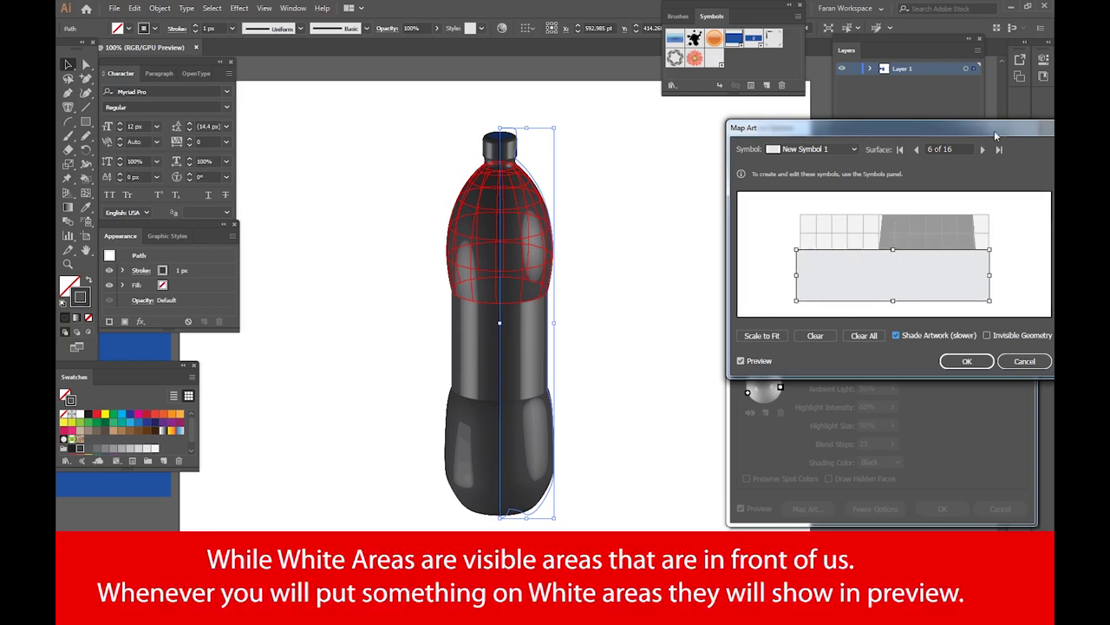
{"action": "left_click", "coordinate": [984, 149]}
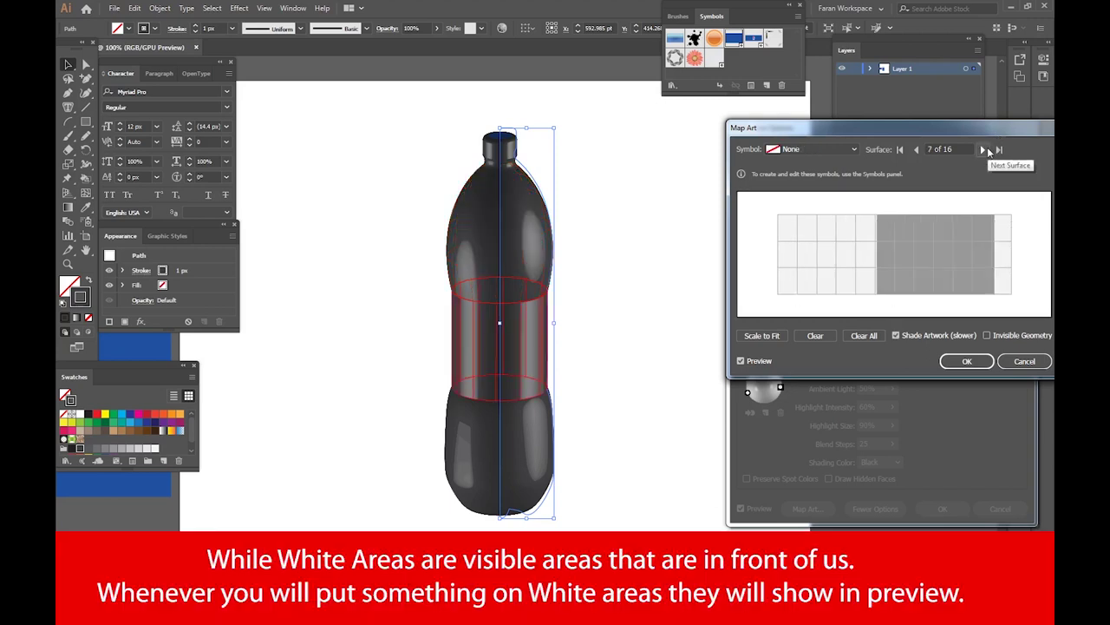
Apply New Symbol 2 to surface 7 and narrow it from both sides, toggling Preview to check
{"action": "left_click", "coordinate": [815, 150]}
{"action": "left_click", "coordinate": [820, 230]}
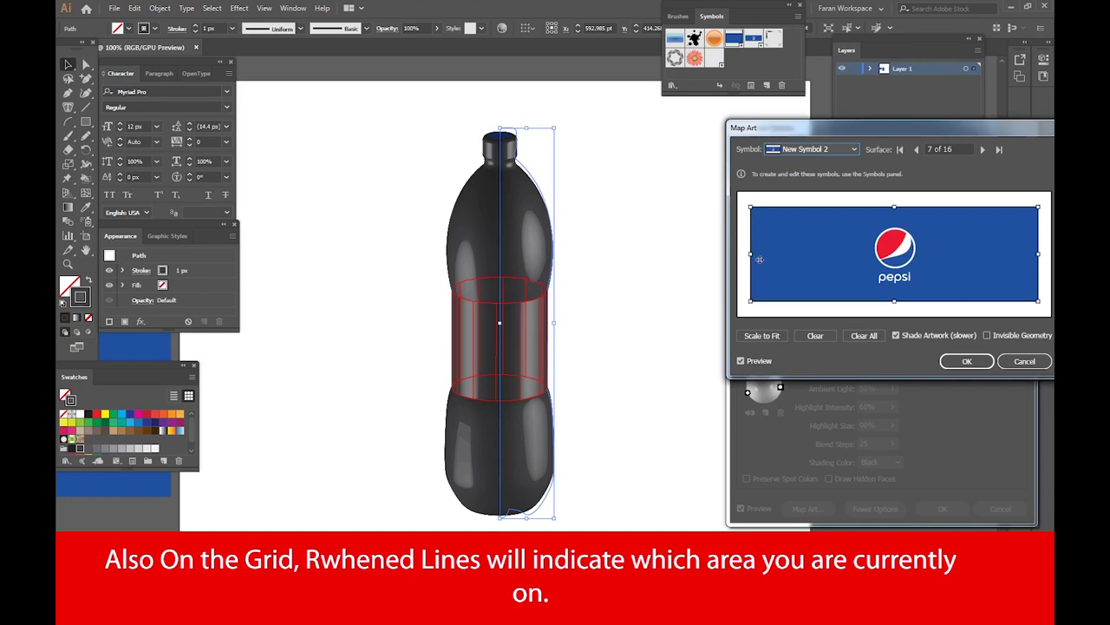
{"action": "left_click_drag", "start_coordinate": [752, 254], "coordinate": [778, 255]}
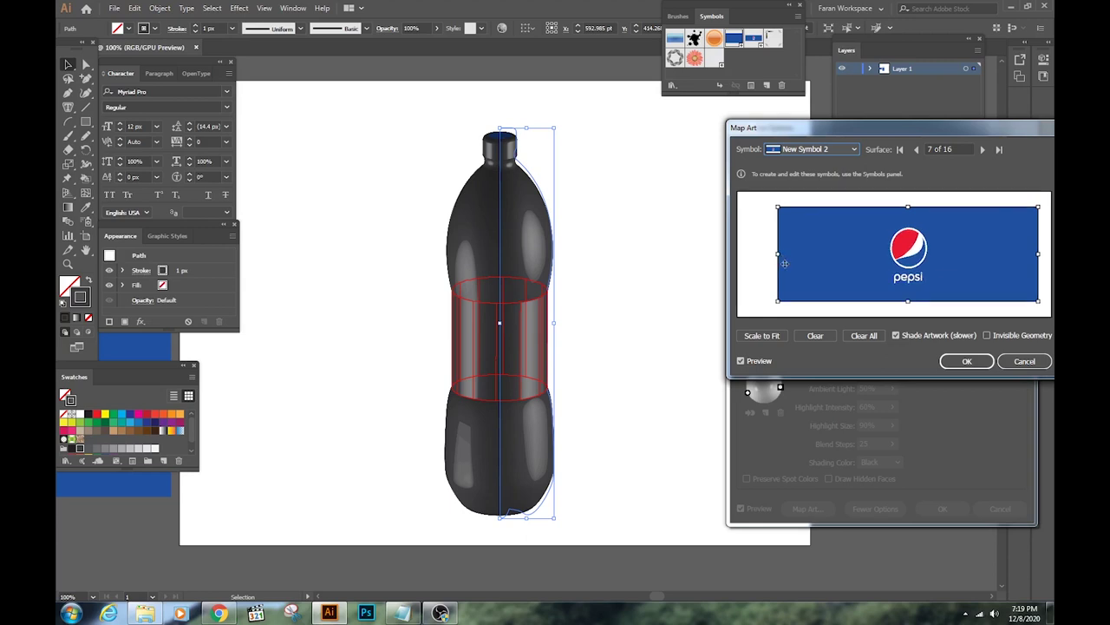
{"action": "left_click_drag", "start_coordinate": [1040, 254], "coordinate": [1011, 266]}
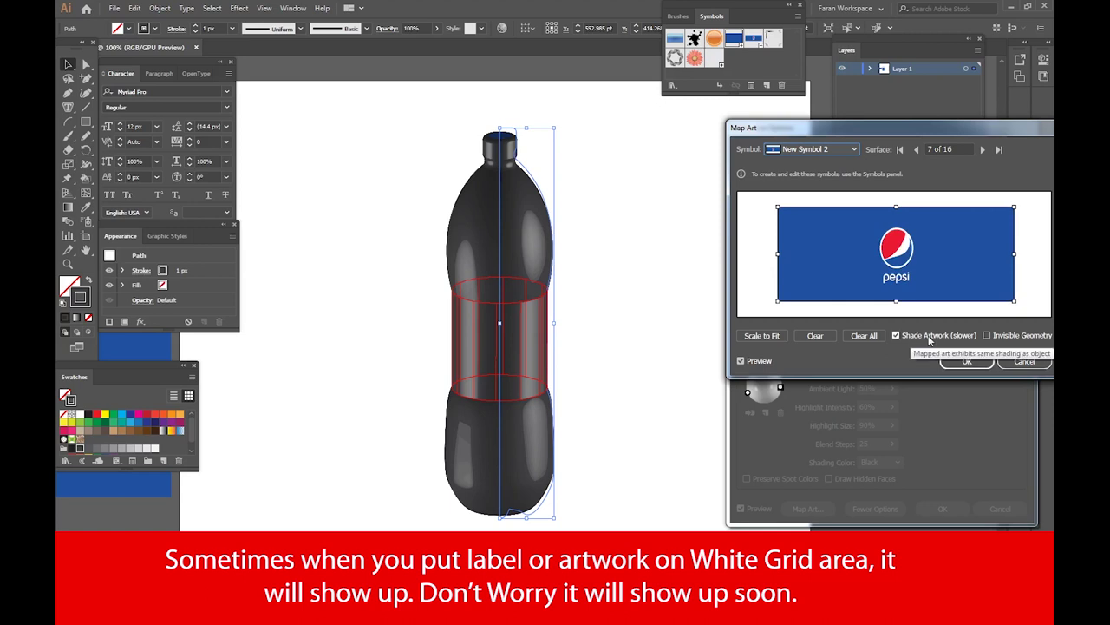
{"action": "left_click", "coordinate": [758, 362]}
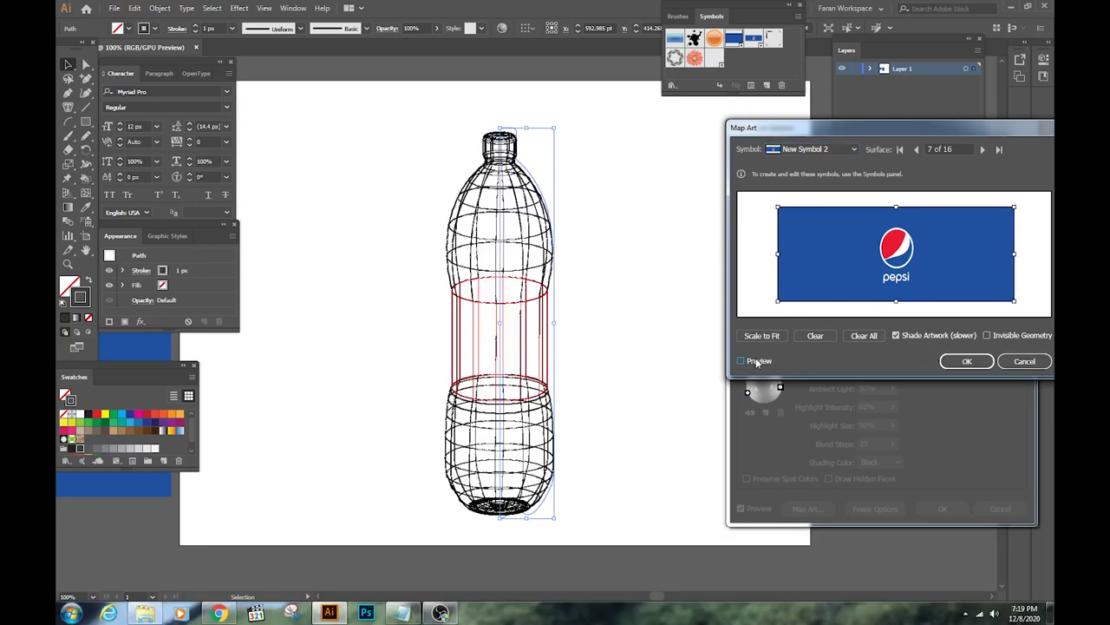
{"action": "left_click", "coordinate": [757, 363]}
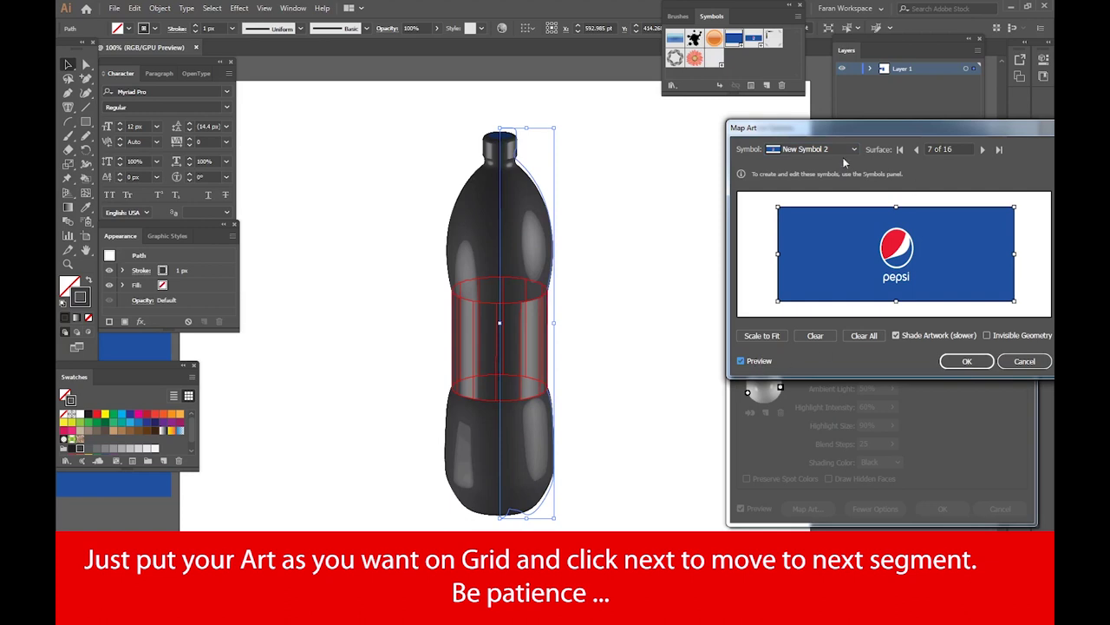
Advance through the surfaces to surface 12 of 16, the bottle's middle band
{"action": "left_click", "coordinate": [982, 149]}
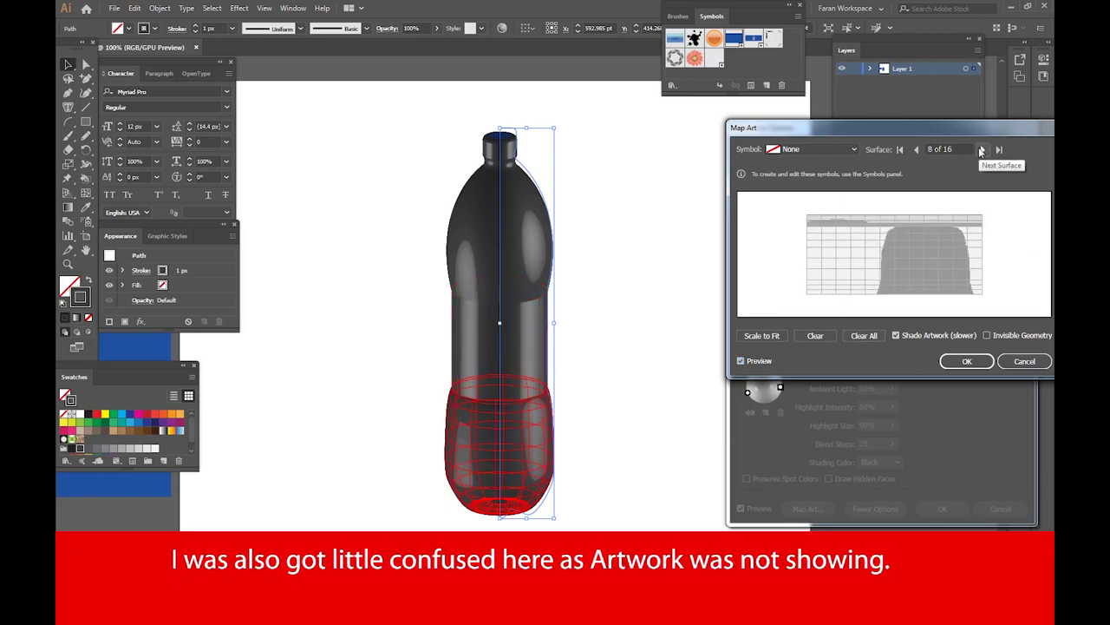
{"action": "left_click", "coordinate": [982, 149]}
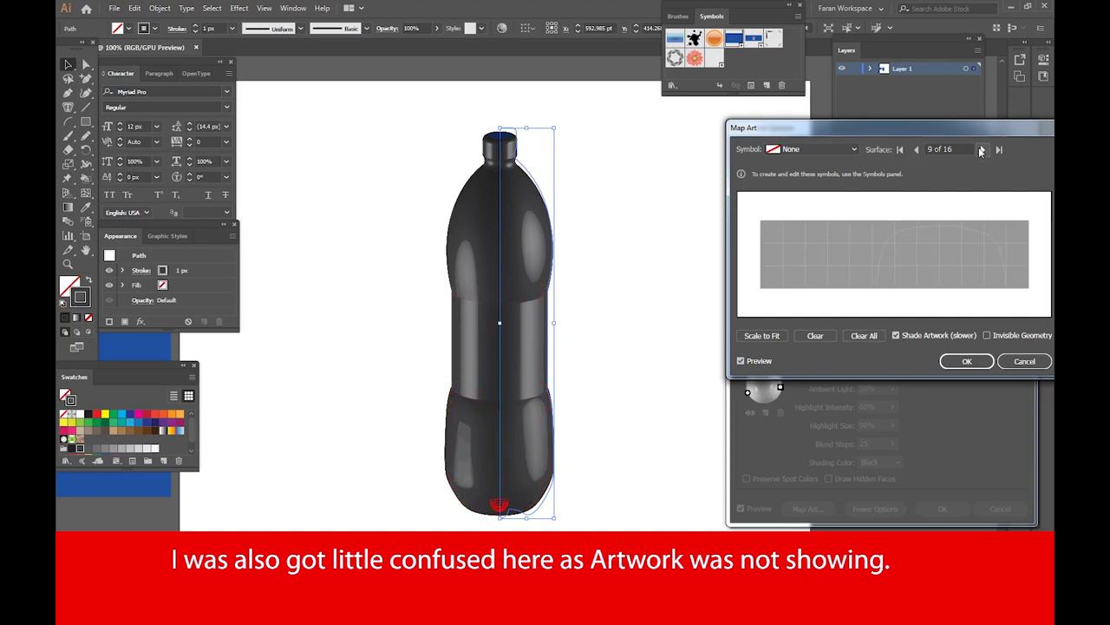
{"action": "left_click", "coordinate": [982, 149]}
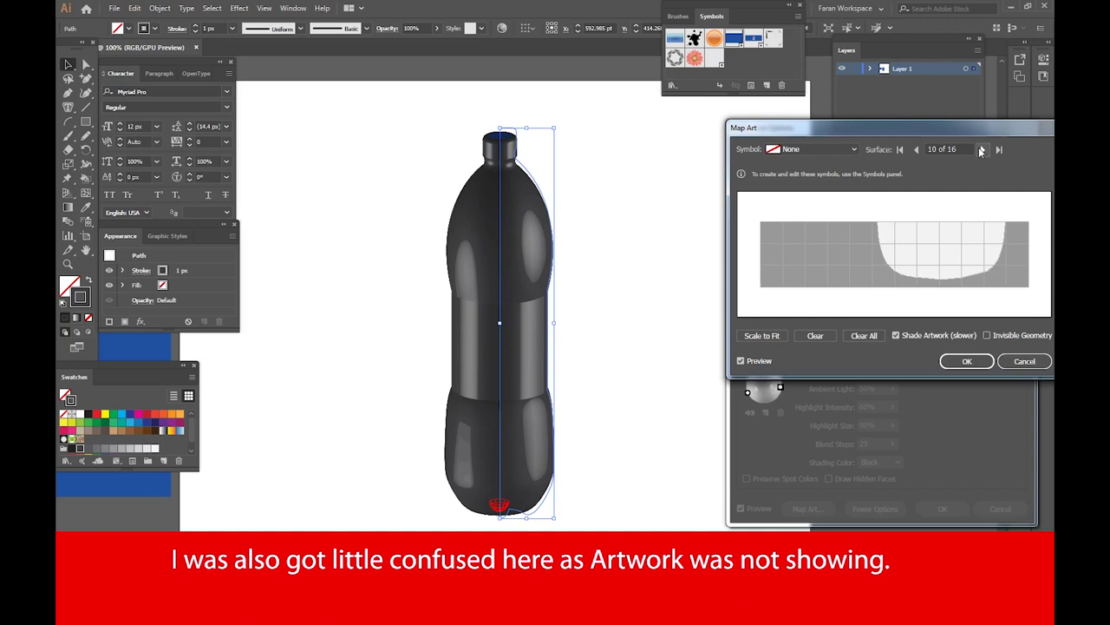
{"action": "left_click", "coordinate": [982, 149]}
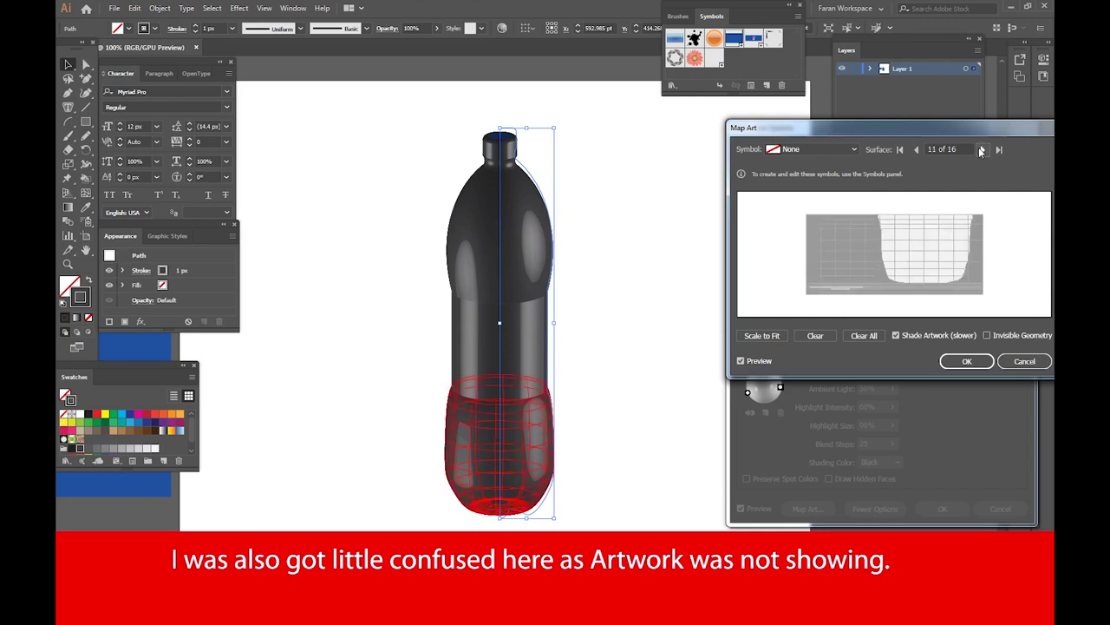
{"action": "left_click", "coordinate": [982, 149]}
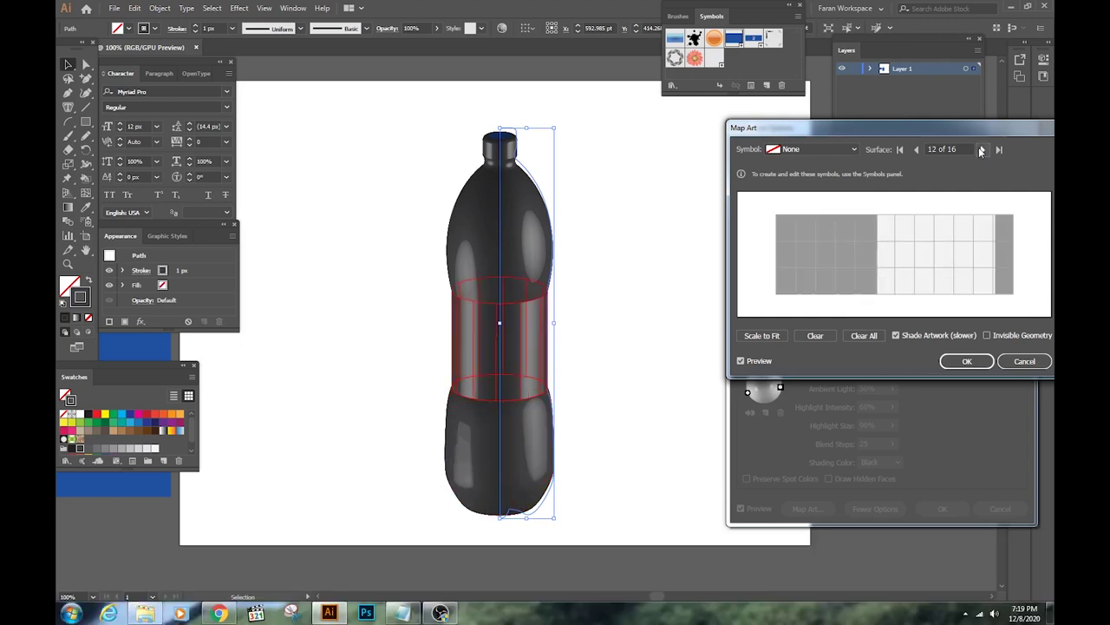
Map New Symbol 2 onto surface 12 and slide it so the Pepsi logo faces front
{"action": "left_click", "coordinate": [845, 151]}
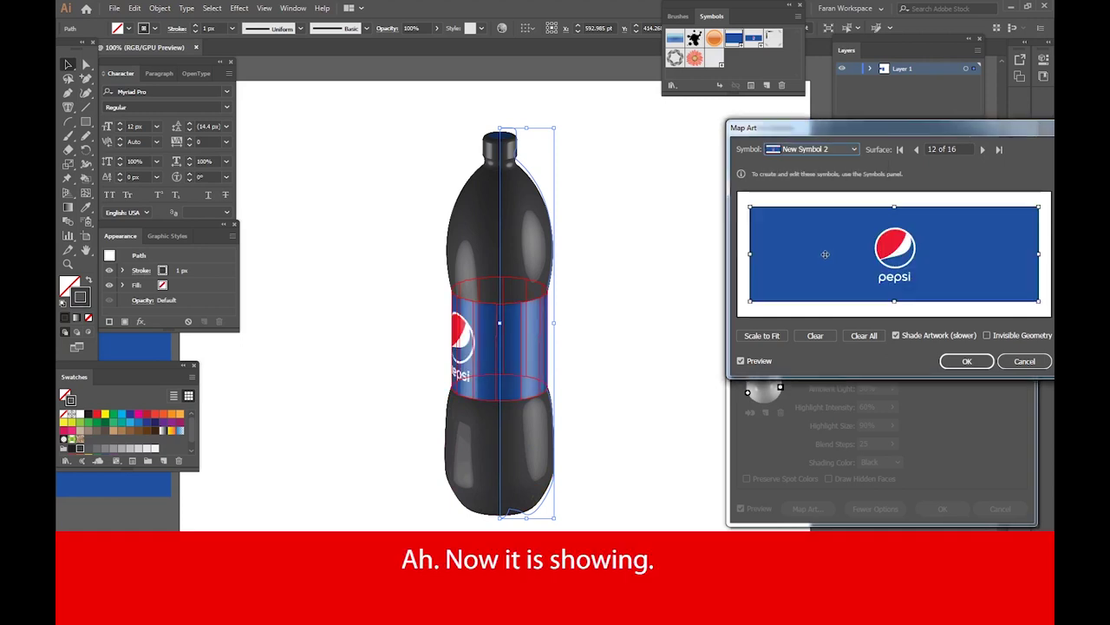
{"action": "mouse_move", "coordinate": [777, 262]}
{"action": "left_mouse_down"}
{"action": "mouse_move", "coordinate": [838, 262]}
{"action": "mouse_move", "coordinate": [826, 263]}
{"action": "left_mouse_up"}
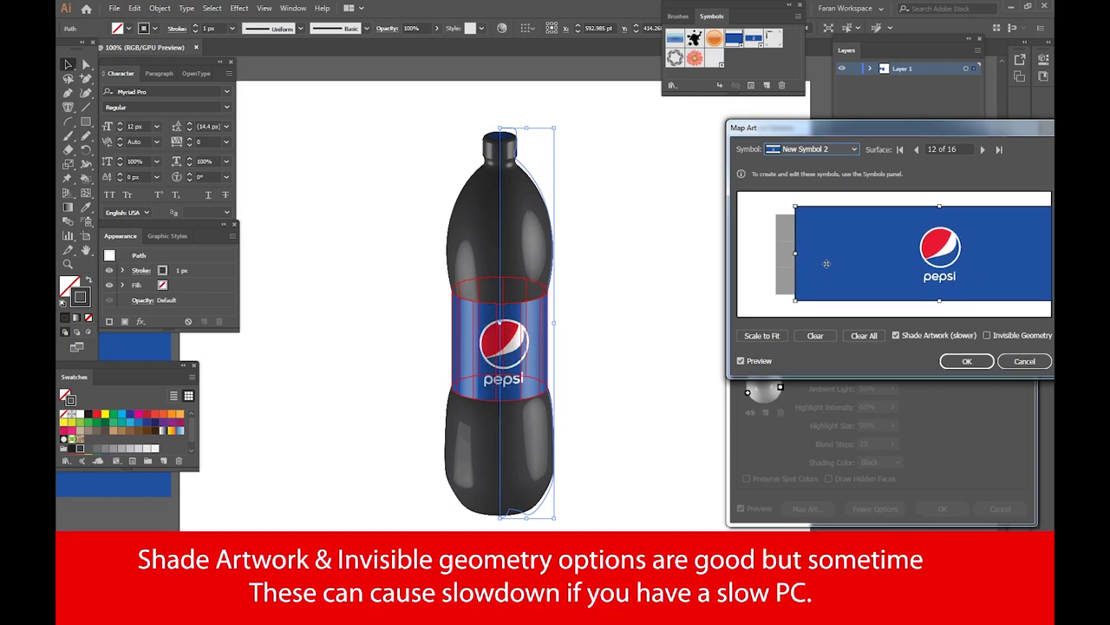
{"action": "left_click_drag", "start_coordinate": [834, 282], "coordinate": [841, 282]}
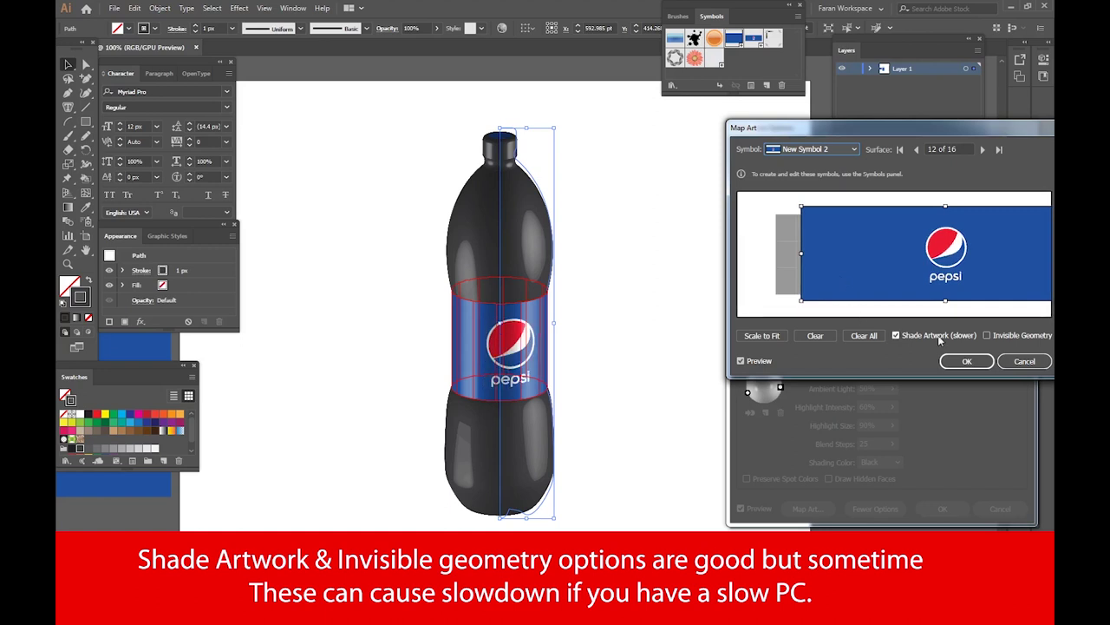
{"action": "left_click", "coordinate": [983, 149]}
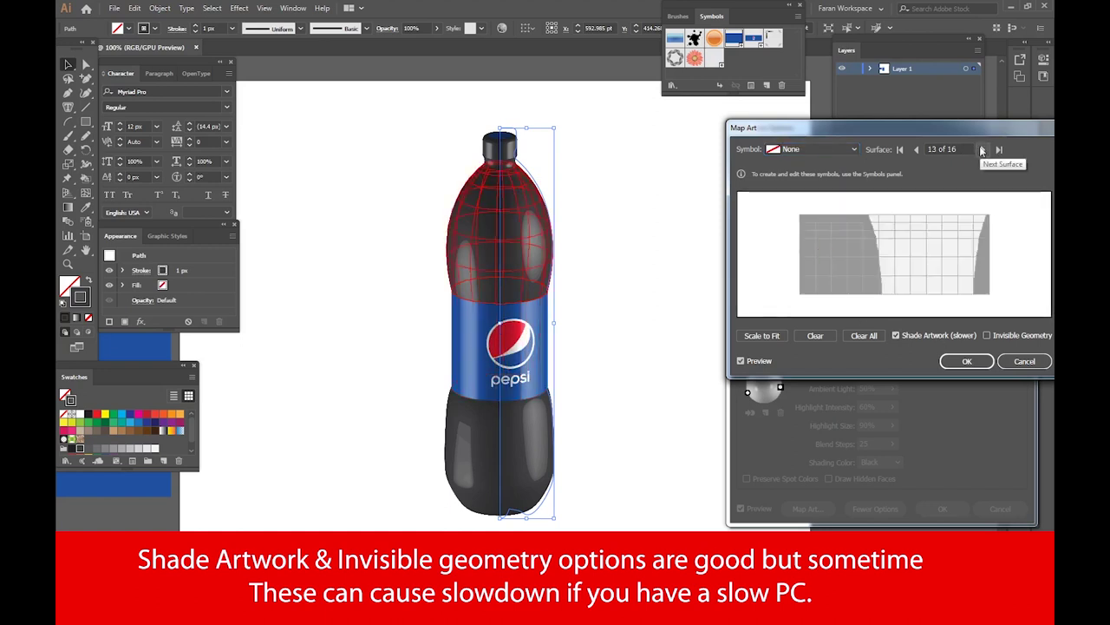
Map the pale grey New Symbol 1 onto surface 13, stretched across the shoulder top
{"action": "left_click", "coordinate": [849, 149]}
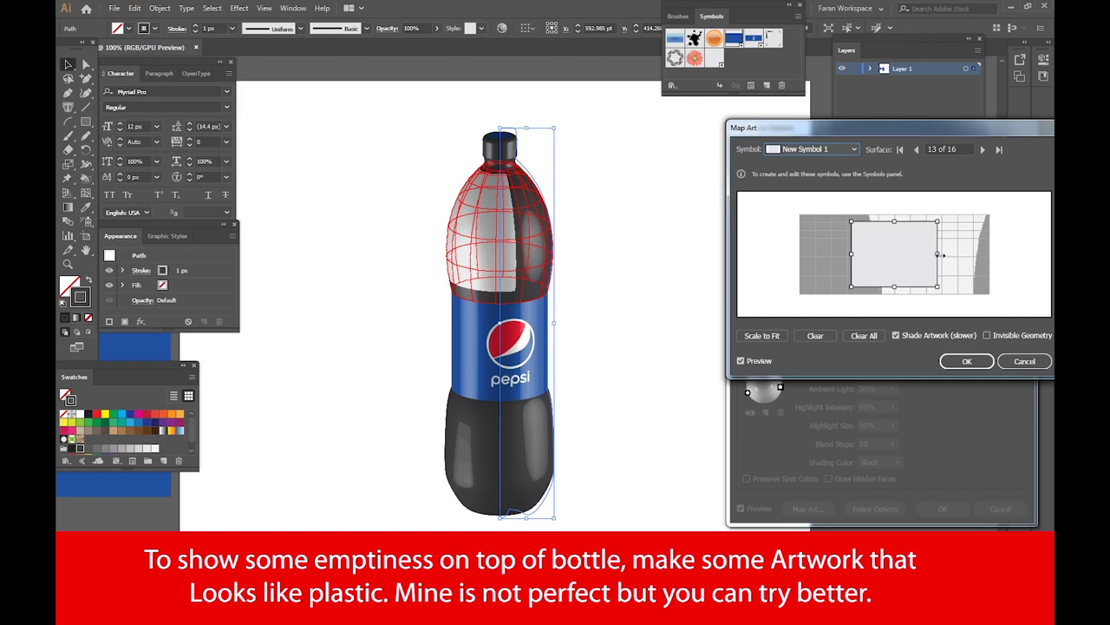
{"action": "mouse_move", "coordinate": [944, 256]}
{"action": "left_mouse_down"}
{"action": "mouse_move", "coordinate": [999, 257]}
{"action": "mouse_move", "coordinate": [948, 267]}
{"action": "mouse_move", "coordinate": [944, 233]}
{"action": "left_mouse_up"}
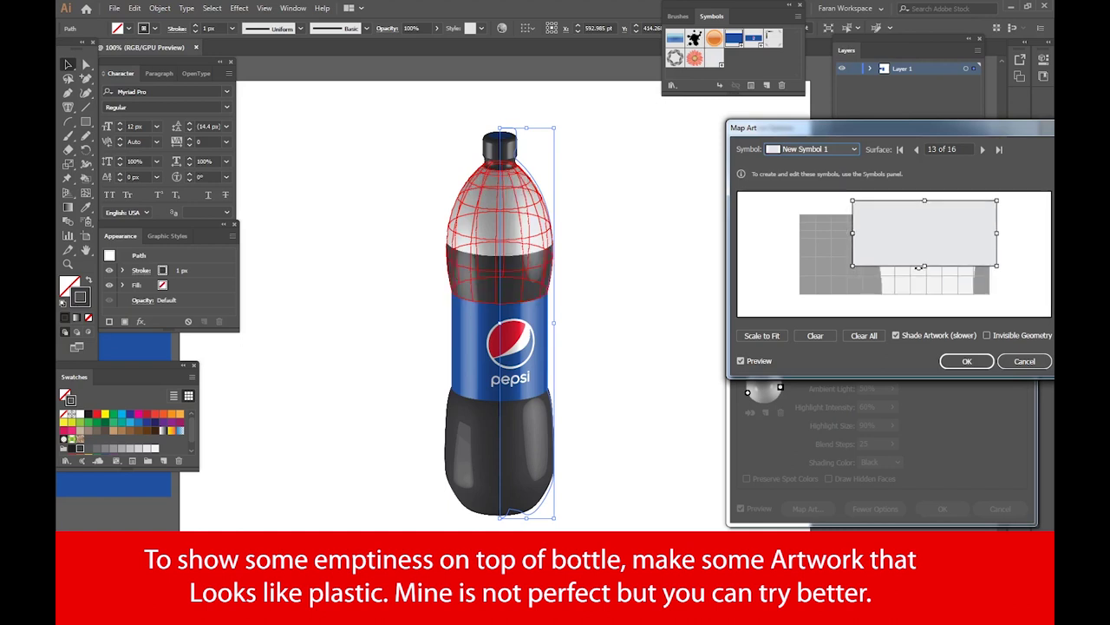
{"action": "left_click_drag", "start_coordinate": [925, 266], "coordinate": [930, 237]}
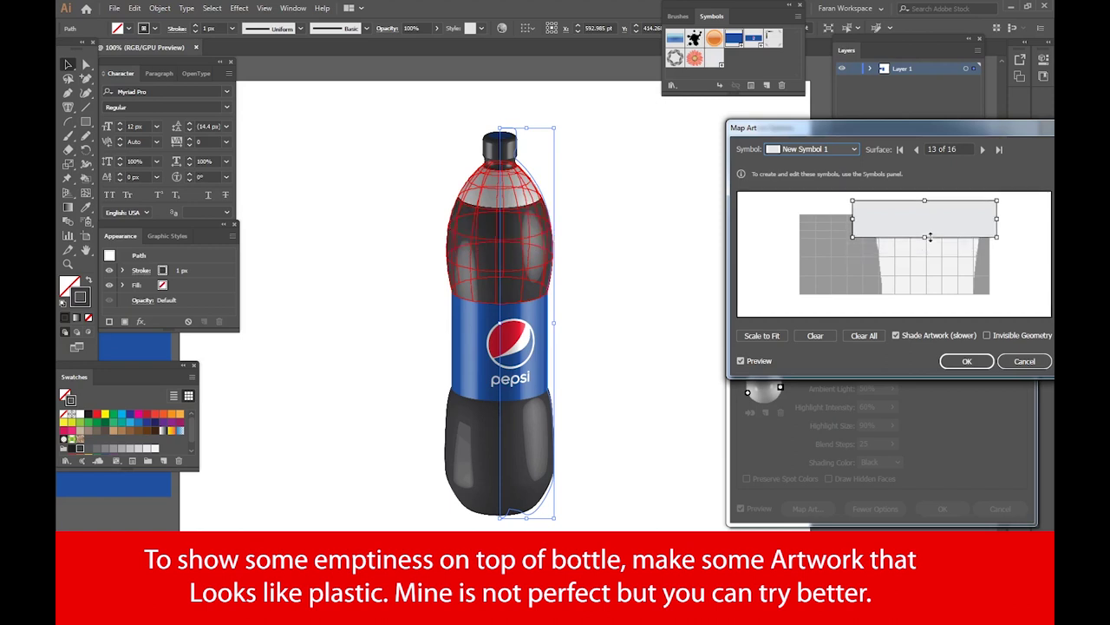
{"action": "left_click_drag", "start_coordinate": [930, 237], "coordinate": [923, 248]}
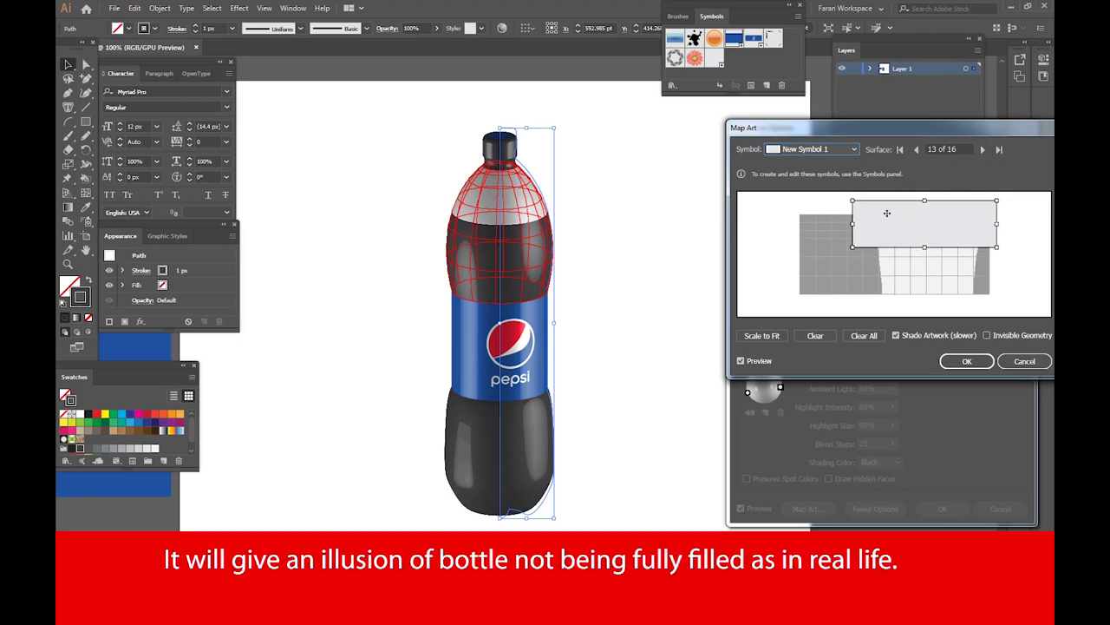
{"action": "left_click_drag", "start_coordinate": [854, 227], "coordinate": [787, 224]}
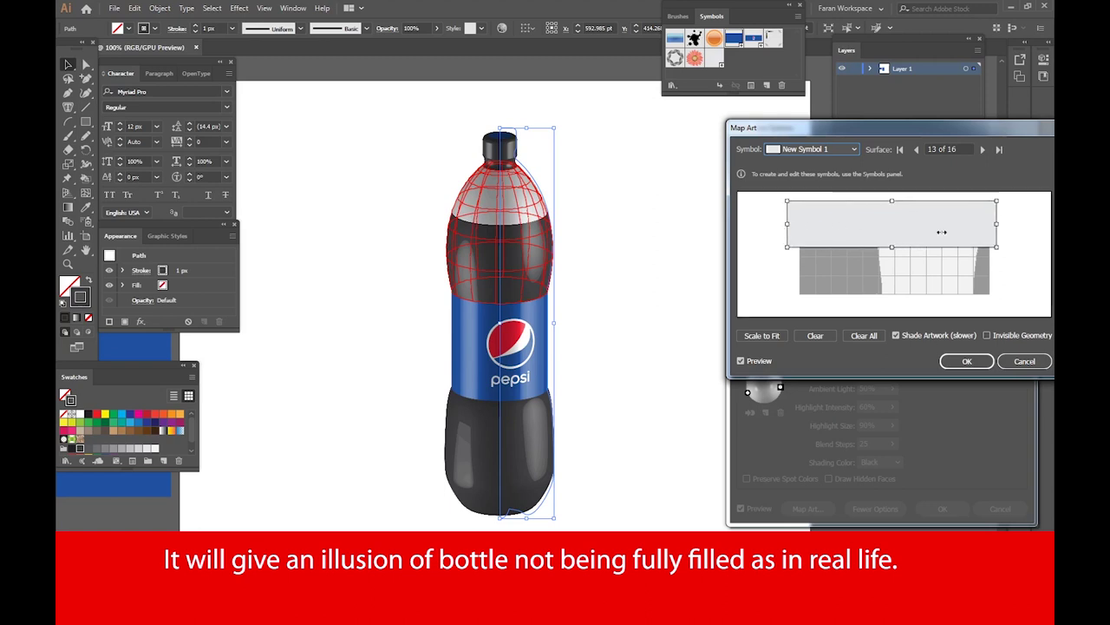
{"action": "left_click", "coordinate": [983, 149]}
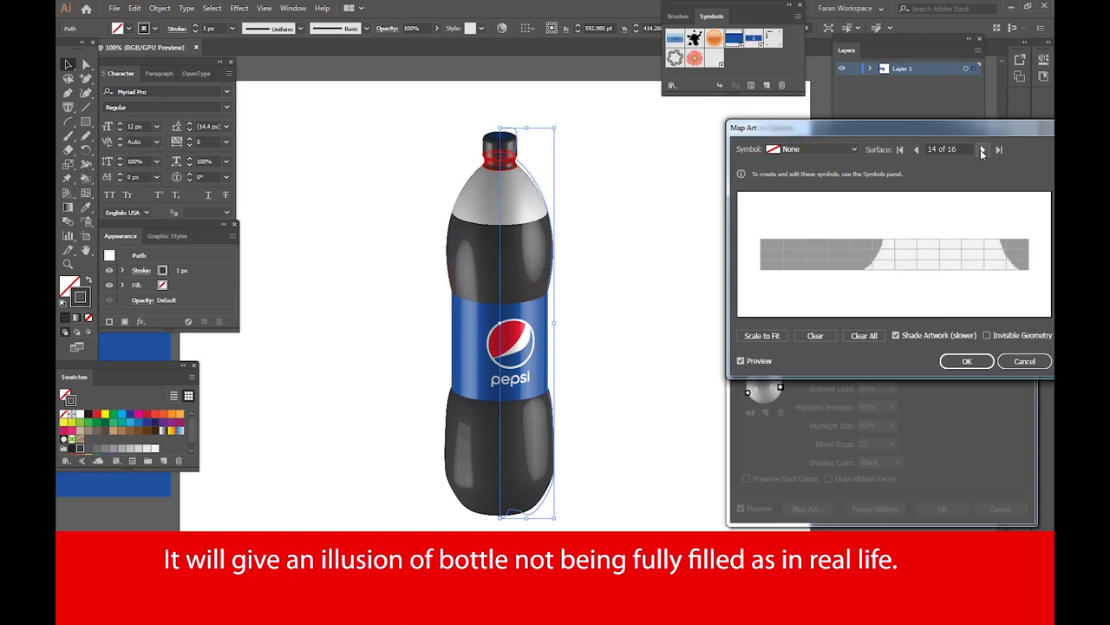
Map the pale plastic New Symbol 1 onto surface 14, the bottle's neck
{"action": "left_click", "coordinate": [850, 150]}
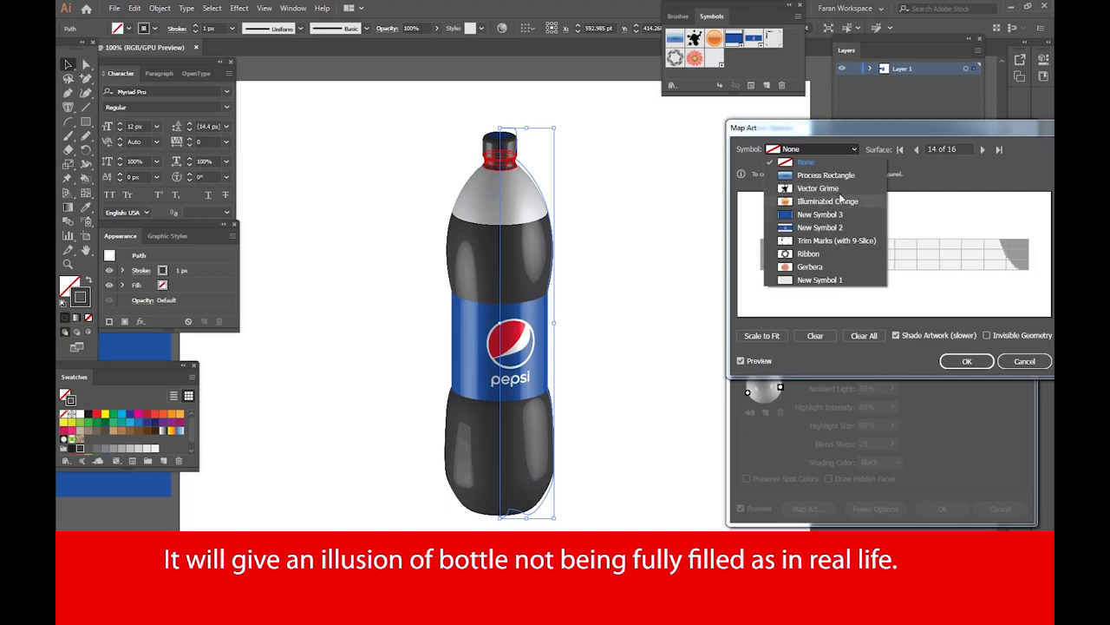
{"action": "key", "text": "Escape"}
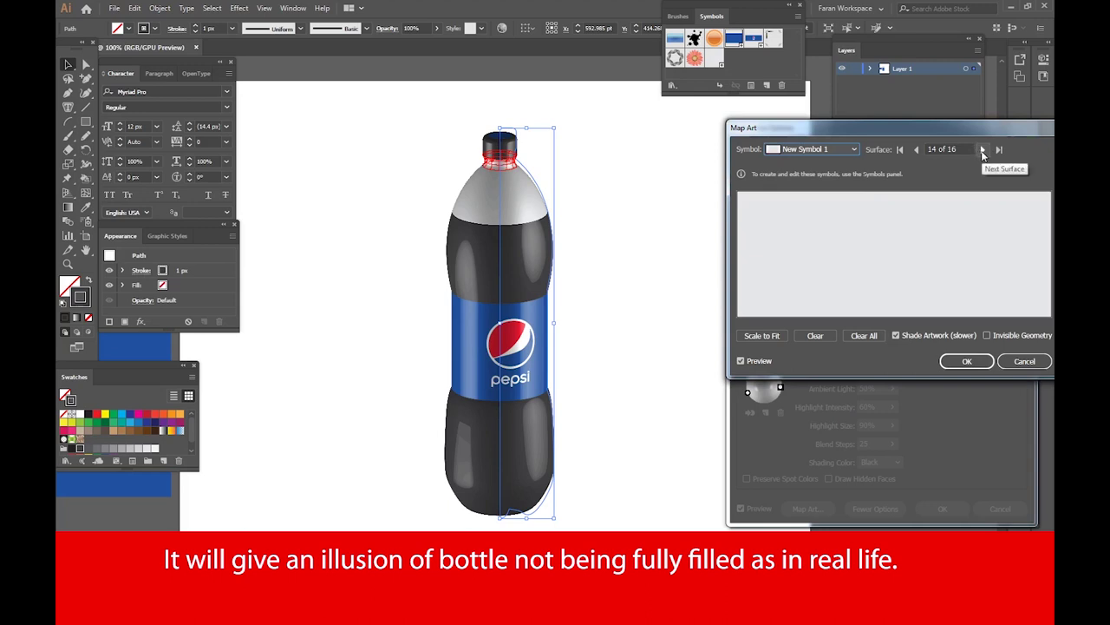
{"action": "left_click", "coordinate": [983, 151]}
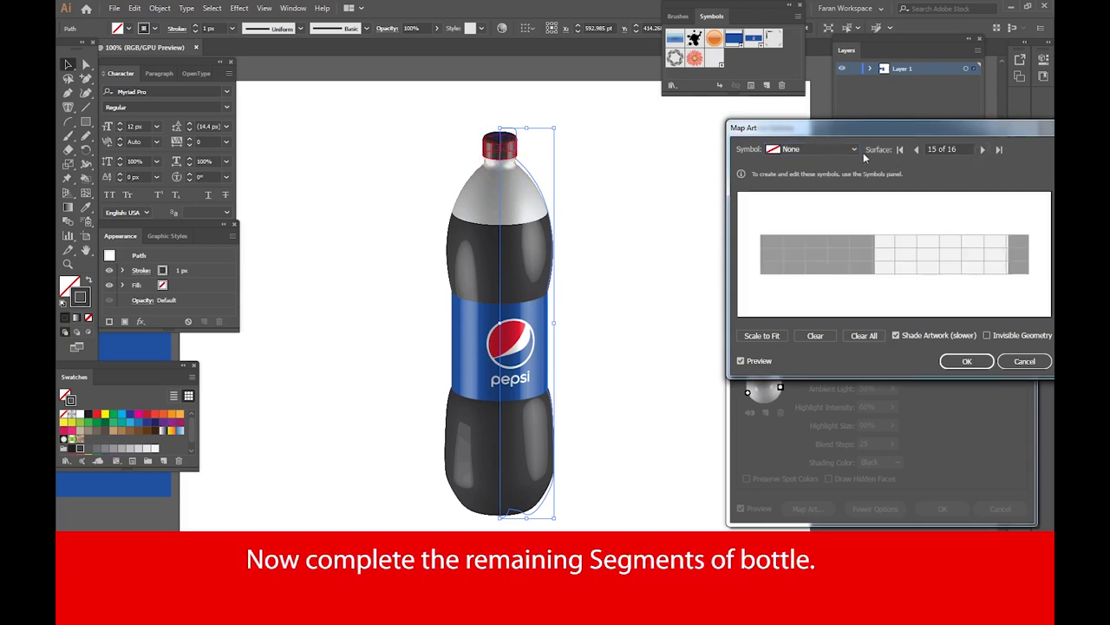
Map the solid blue New Symbol 3 onto cap surfaces 15 and 16
{"action": "left_click", "coordinate": [859, 149]}
{"action": "key", "text": "Escape"}
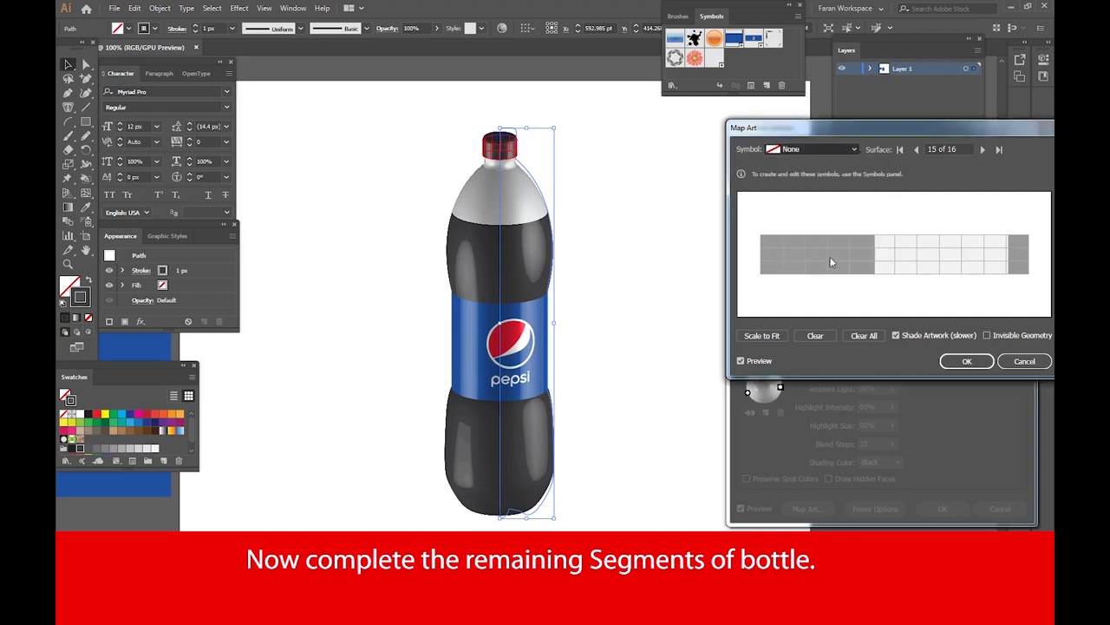
{"action": "key", "text": "Down"}
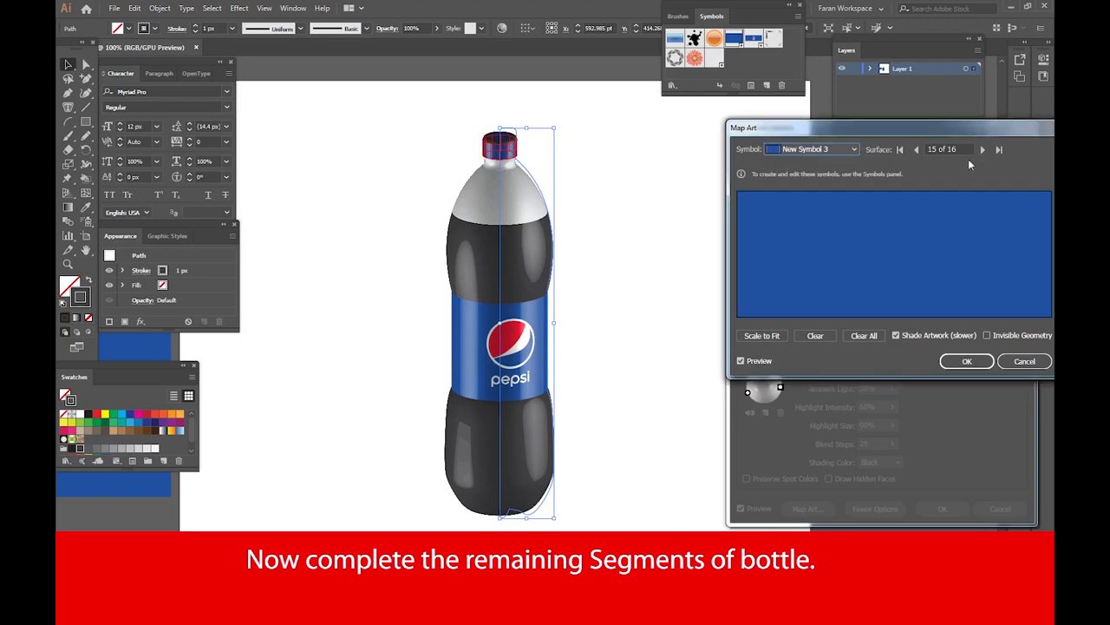
{"action": "left_click", "coordinate": [983, 150]}
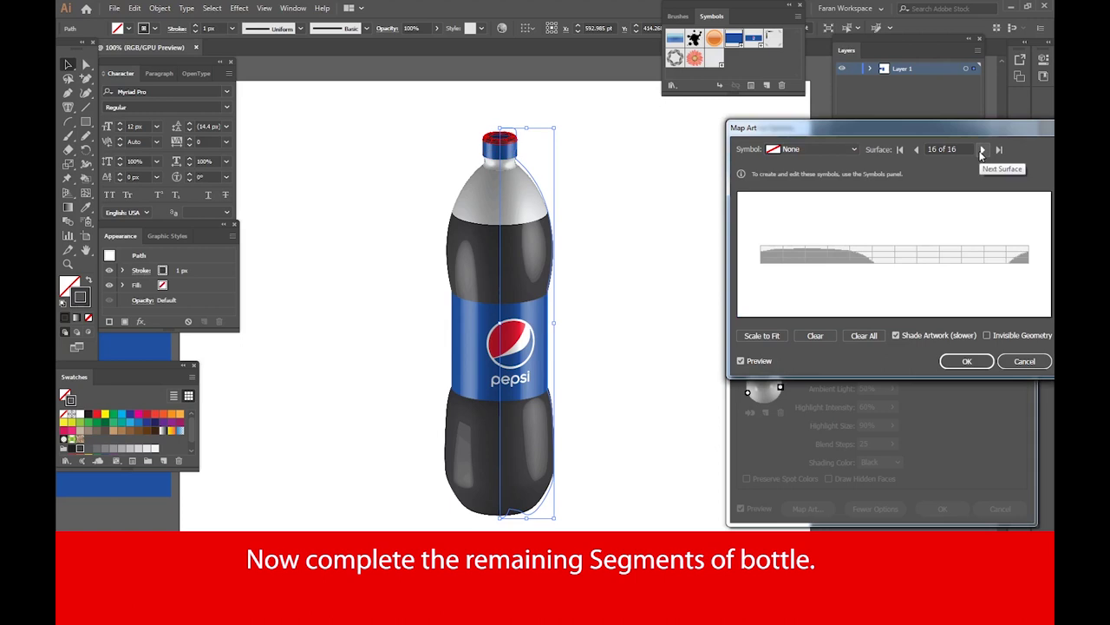
{"action": "left_click", "coordinate": [856, 151]}
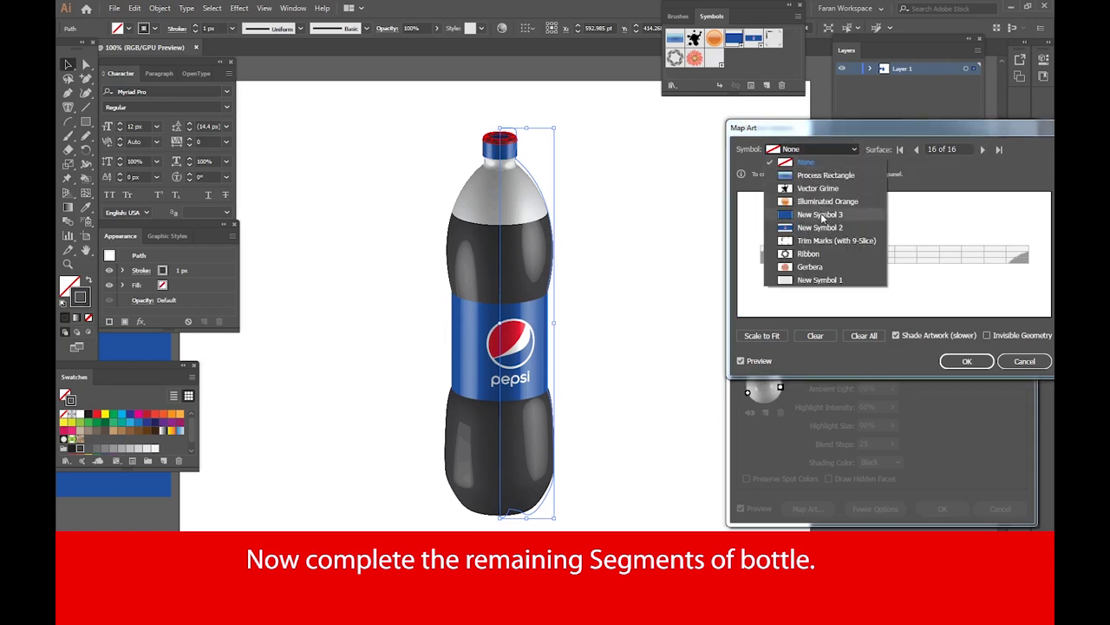
{"action": "key", "text": "Escape"}
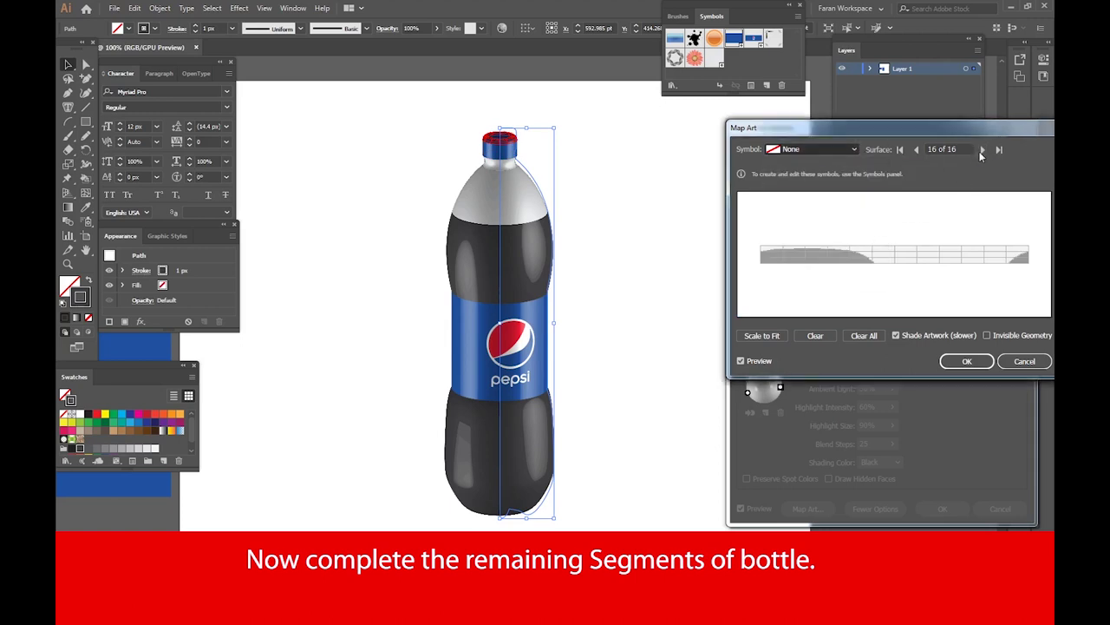
{"action": "key", "text": "Down"}
{"action": "left_click", "coordinate": [982, 150]}
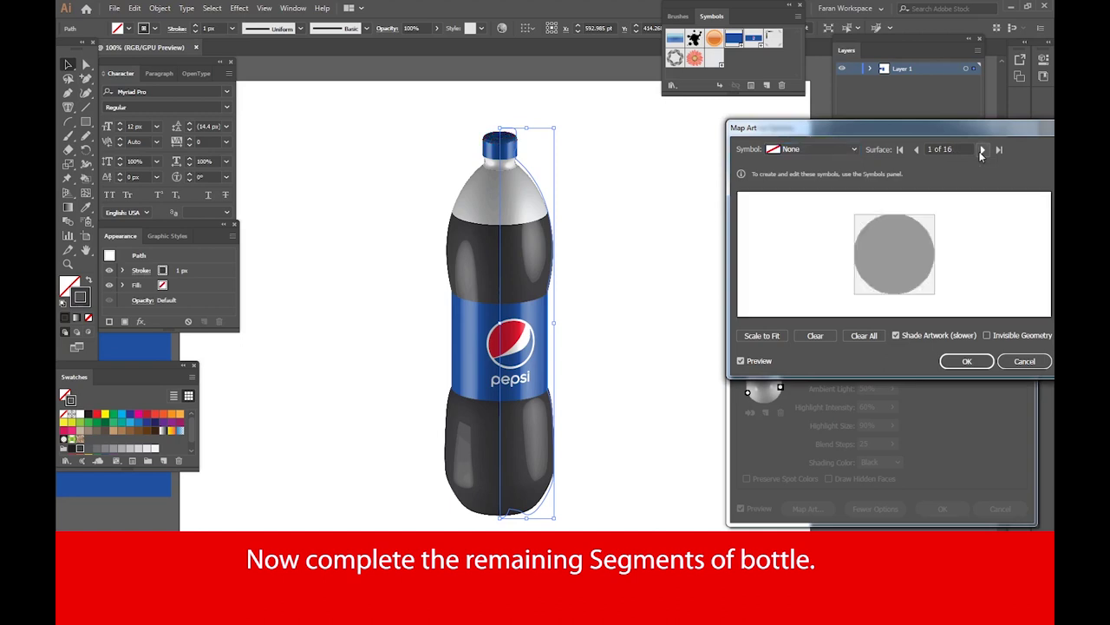
Map New Symbol 1 onto the shoulder surface and shift the grey artwork up to its top
{"action": "double_click", "coordinate": [982, 150]}
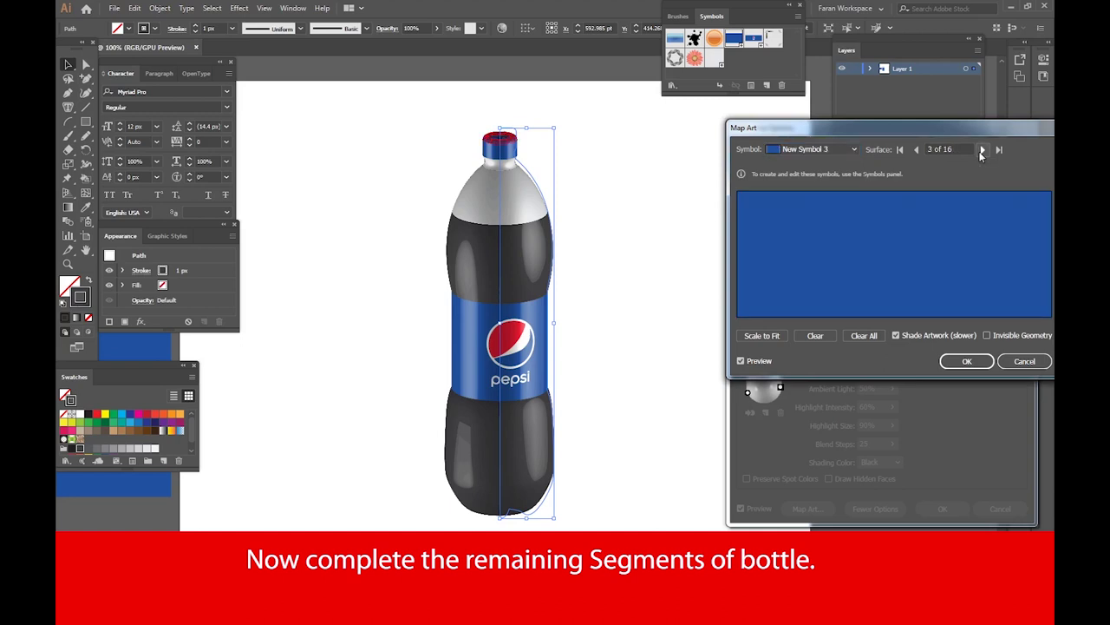
{"action": "left_click", "coordinate": [981, 150]}
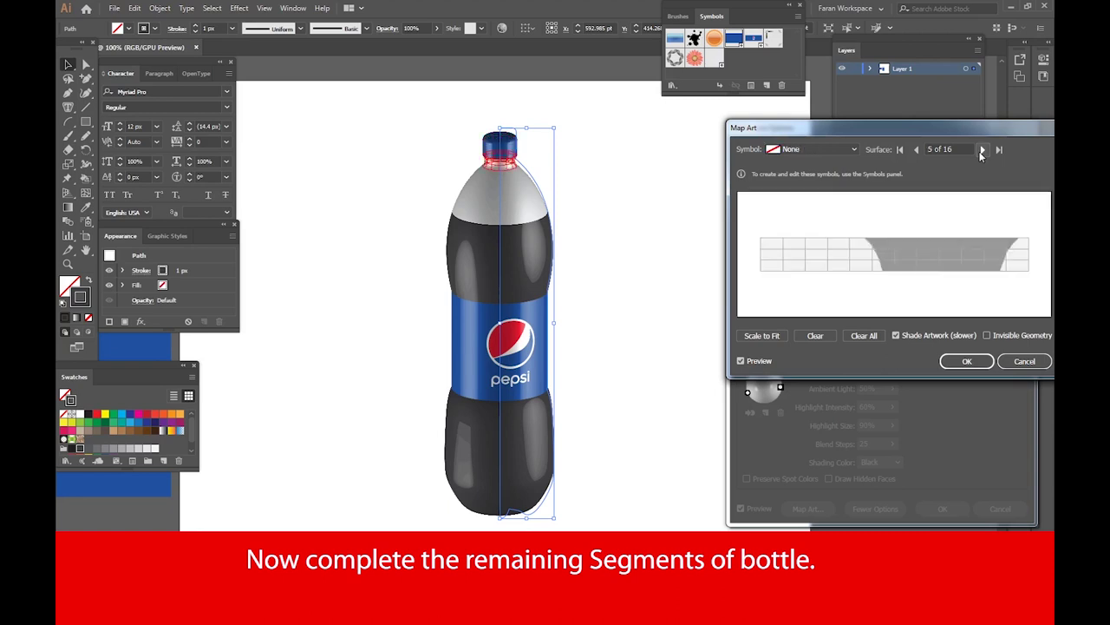
{"action": "left_click", "coordinate": [838, 153]}
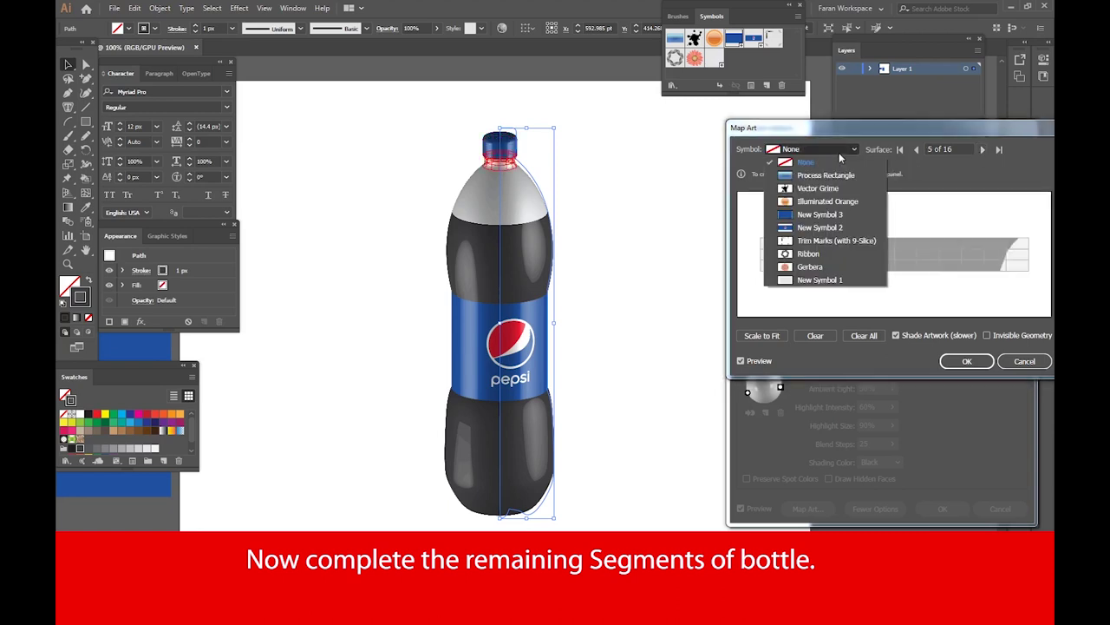
{"action": "left_click", "coordinate": [816, 290]}
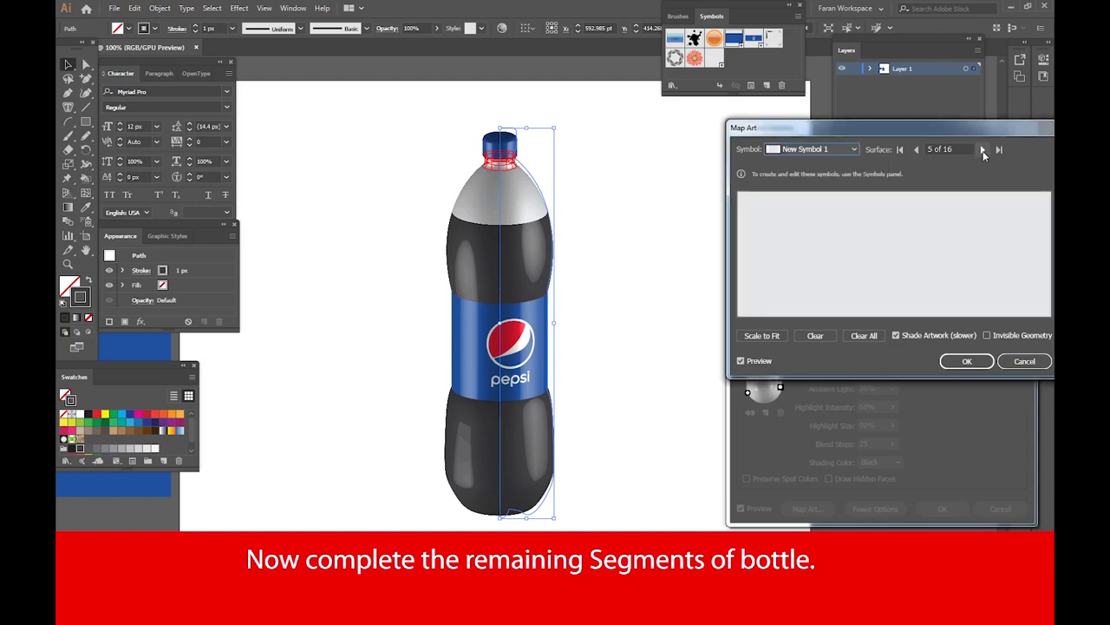
{"action": "left_click", "coordinate": [982, 150]}
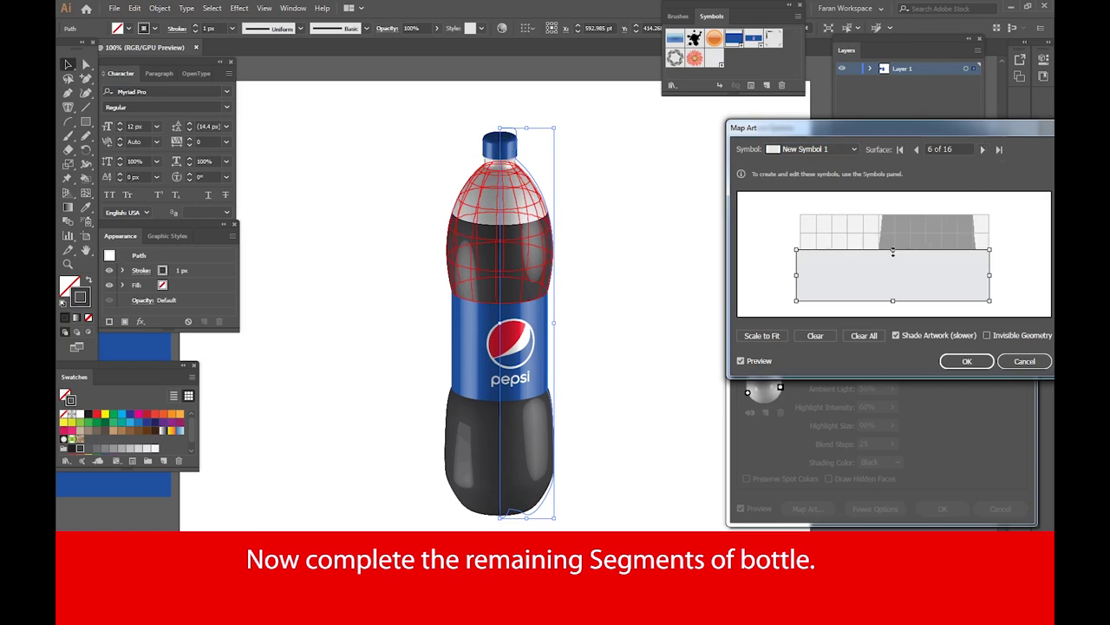
{"action": "mouse_move", "coordinate": [899, 278]}
{"action": "left_mouse_down"}
{"action": "mouse_move", "coordinate": [904, 226]}
{"action": "mouse_move", "coordinate": [901, 244]}
{"action": "left_mouse_up"}
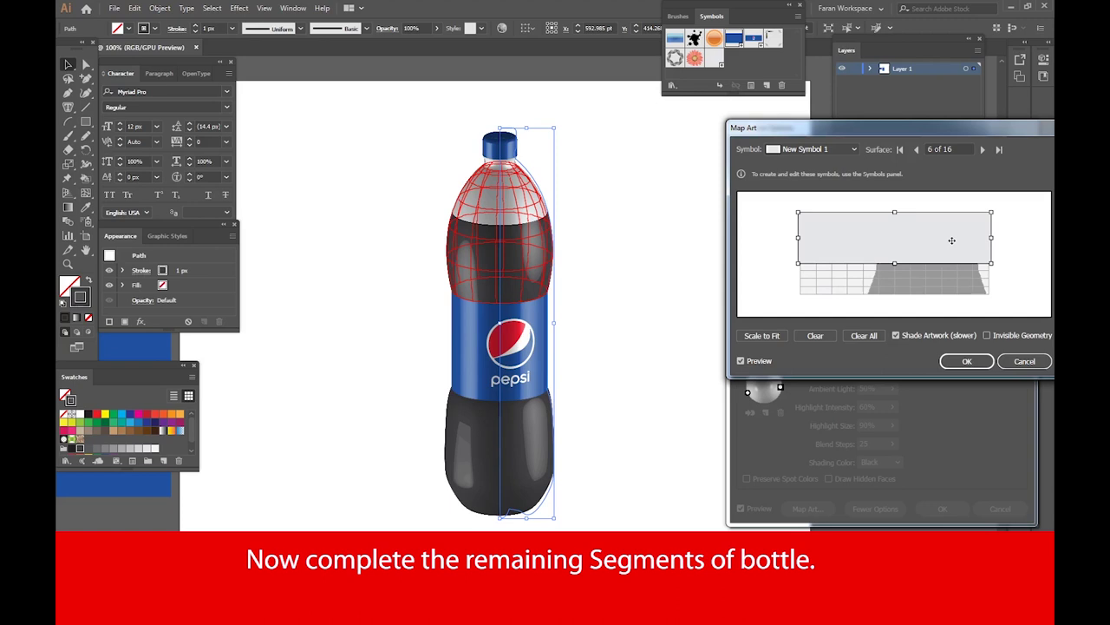
{"action": "left_click", "coordinate": [981, 149]}
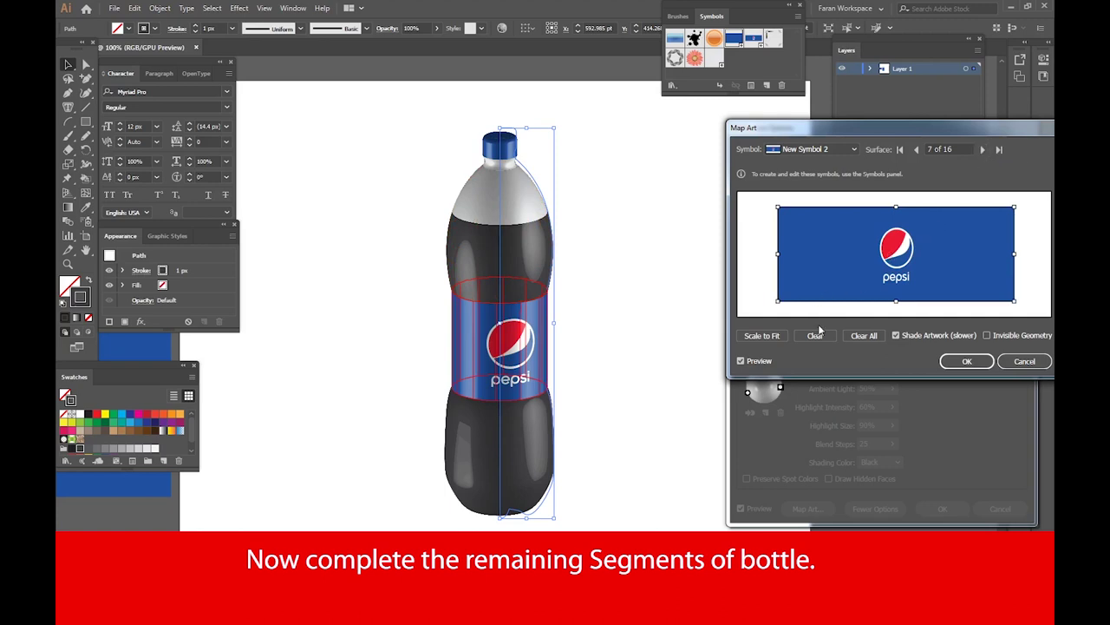
Replace surface 7's Pepsi label with New Symbol 3, stretched wider and taller to cover it fully
{"action": "left_click", "coordinate": [834, 151]}
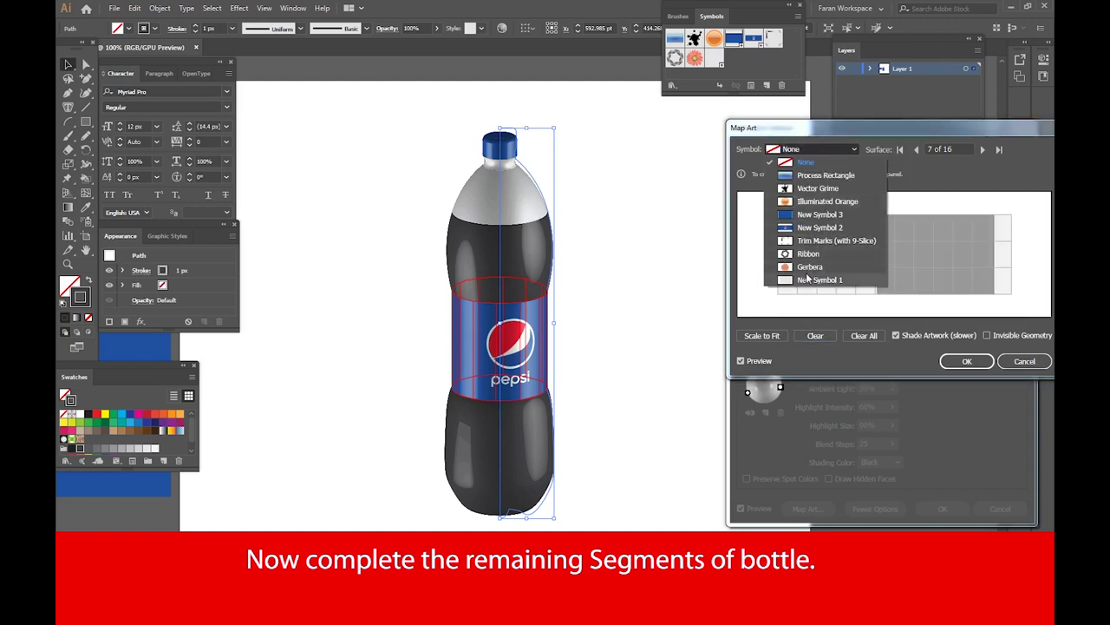
{"action": "left_click", "coordinate": [903, 256]}
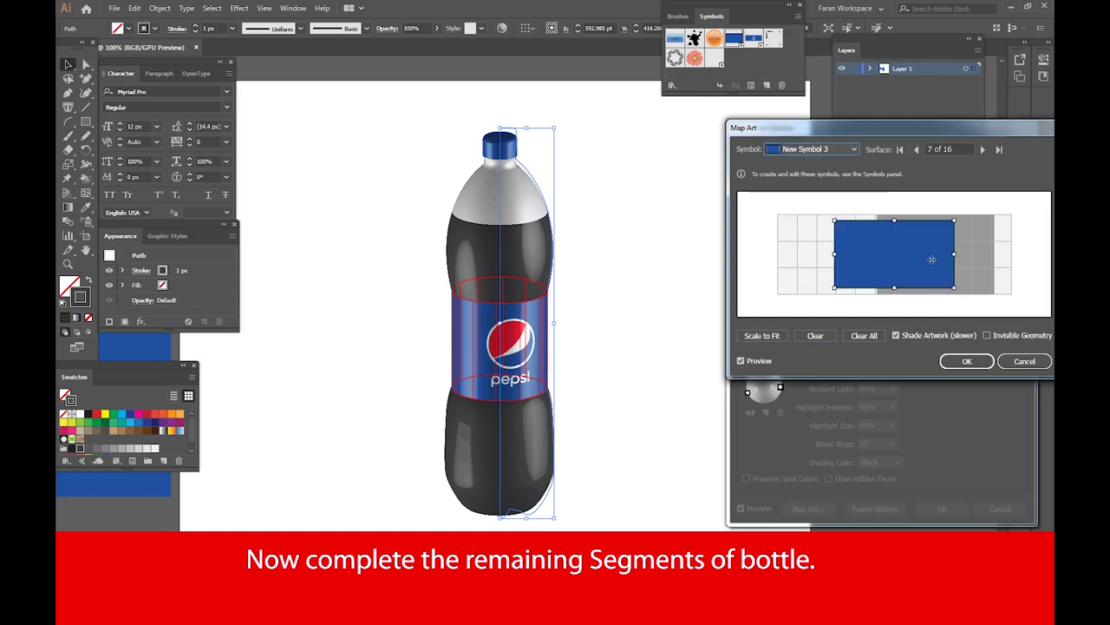
{"action": "left_click_drag", "start_coordinate": [954, 254], "coordinate": [1014, 254]}
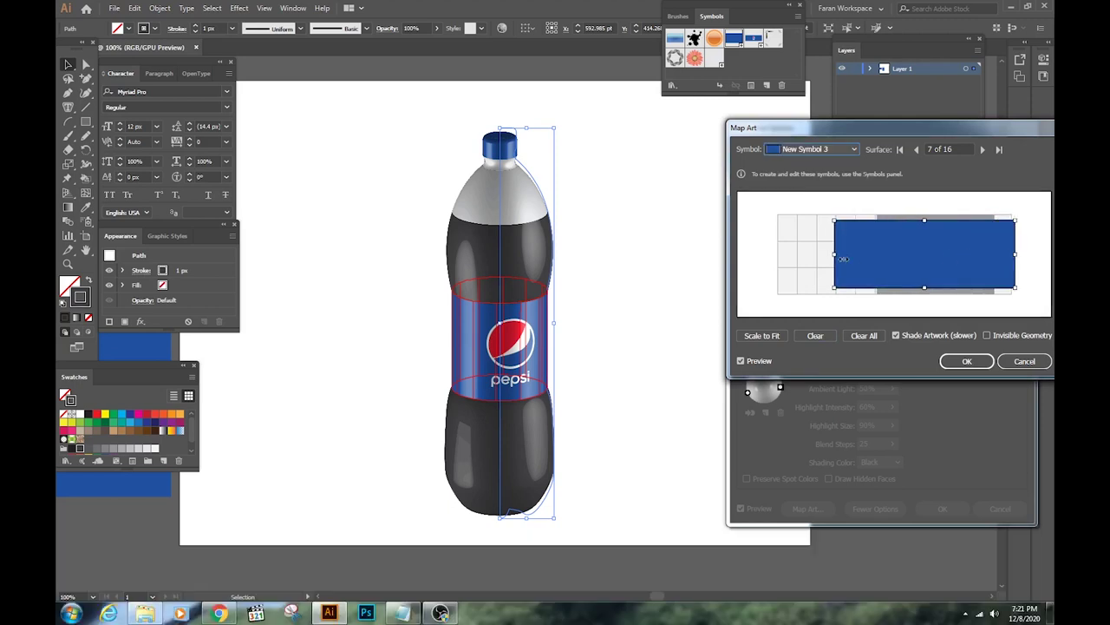
{"action": "left_click_drag", "start_coordinate": [834, 256], "coordinate": [771, 258]}
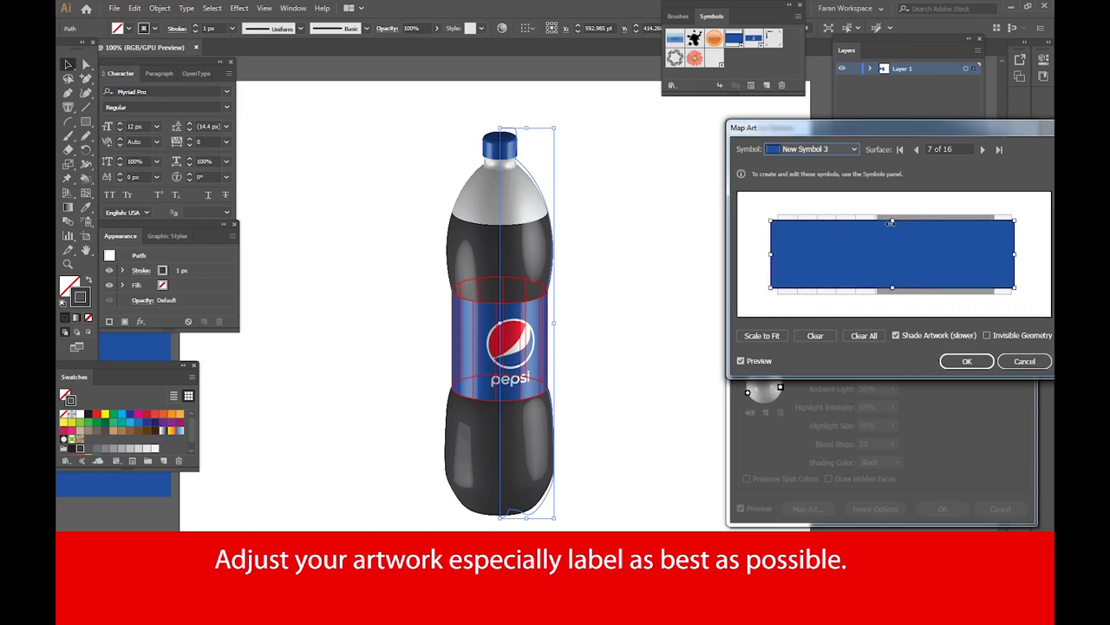
{"action": "left_click_drag", "start_coordinate": [893, 220], "coordinate": [892, 209]}
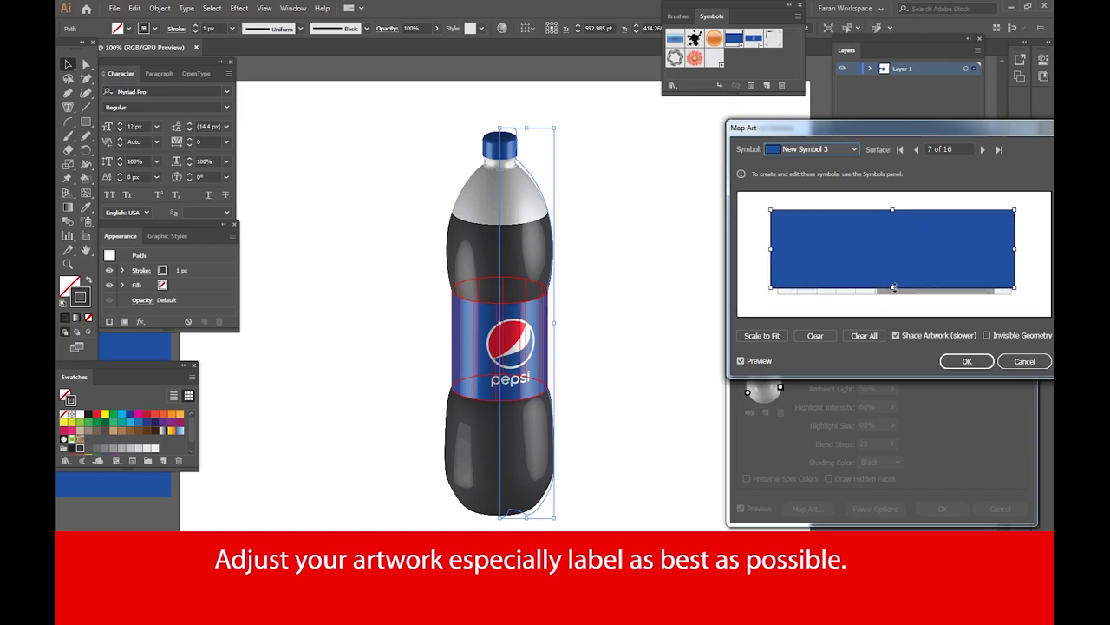
{"action": "left_click_drag", "start_coordinate": [892, 287], "coordinate": [892, 297]}
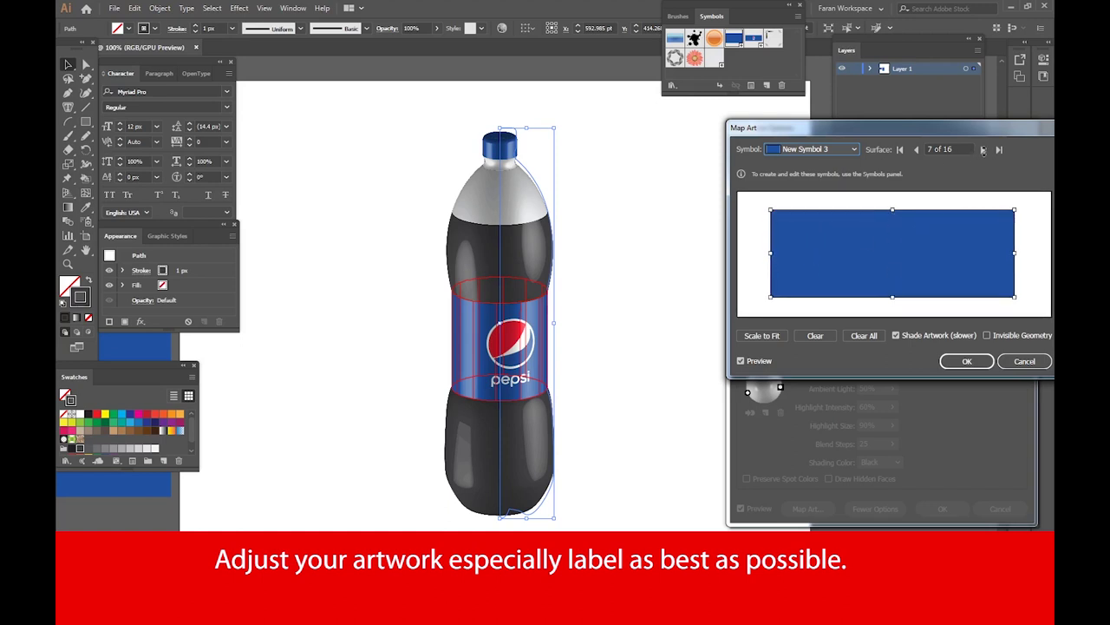
{"action": "left_click", "coordinate": [983, 150]}
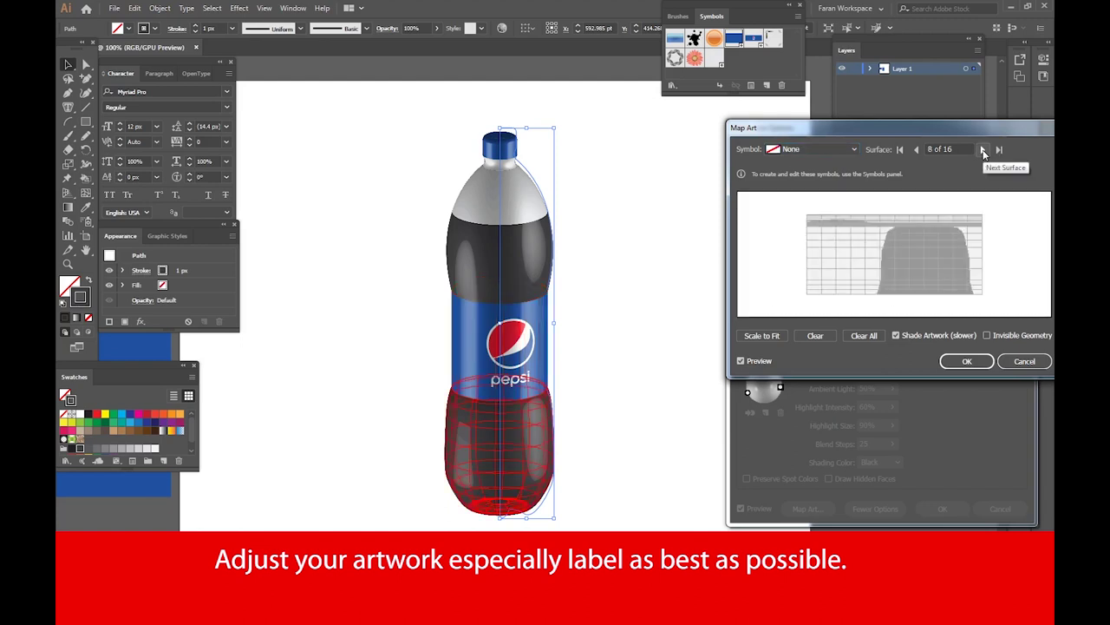
Step forward to surface 12 and widen its Pepsi label leftwards to fill the surface
{"action": "left_click", "coordinate": [983, 151]}
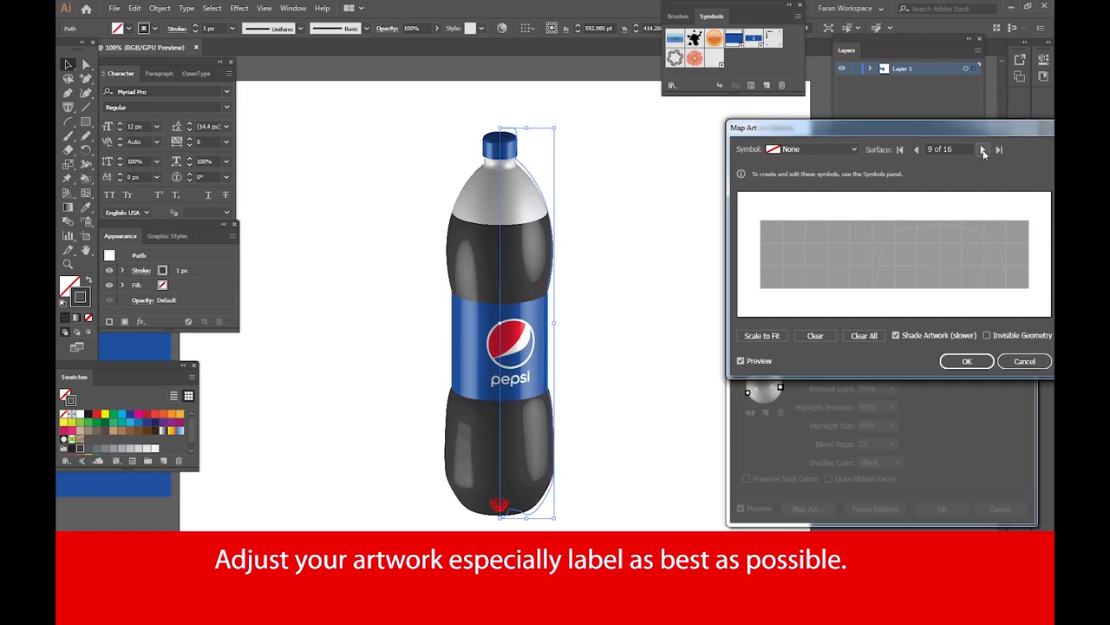
{"action": "left_click", "coordinate": [983, 151]}
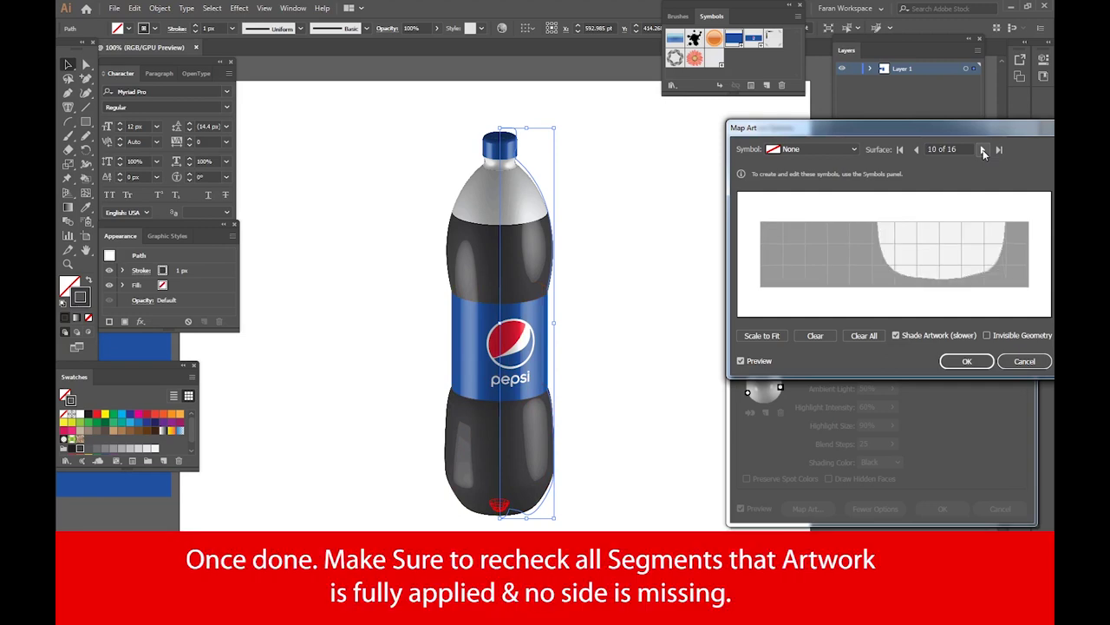
{"action": "left_click", "coordinate": [984, 151]}
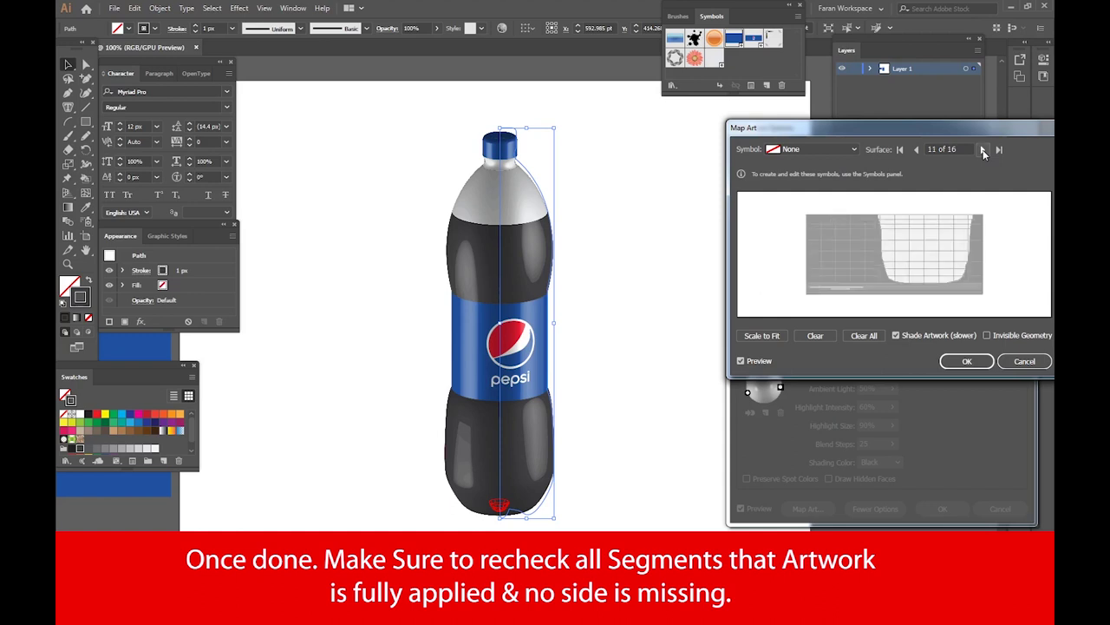
{"action": "left_click", "coordinate": [984, 151]}
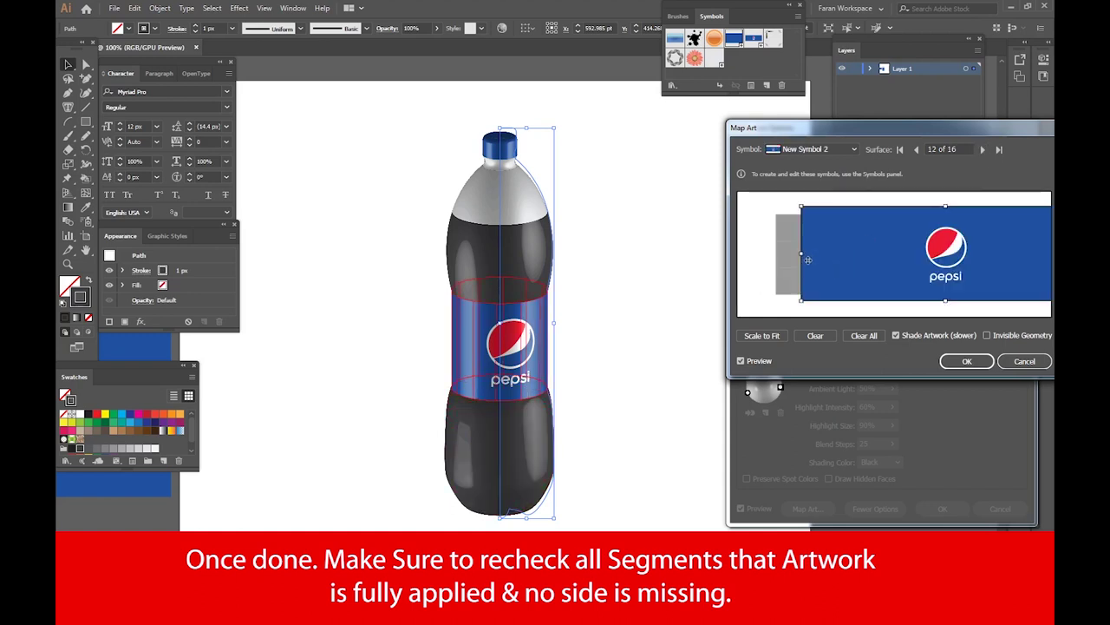
{"action": "left_click_drag", "start_coordinate": [801, 253], "coordinate": [774, 255]}
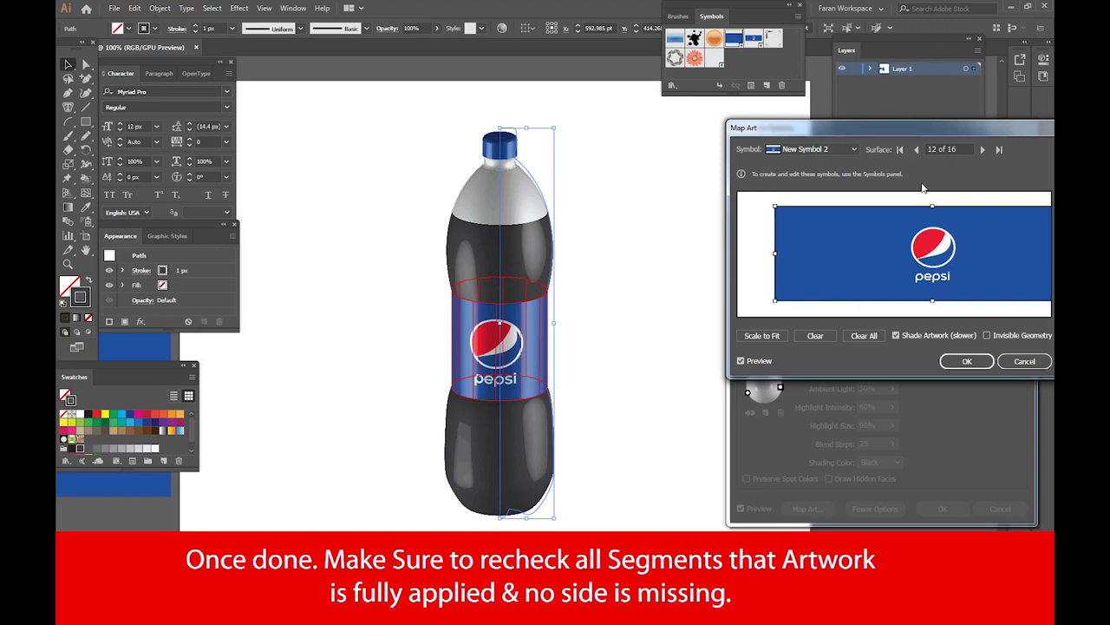
{"action": "left_click", "coordinate": [963, 359]}
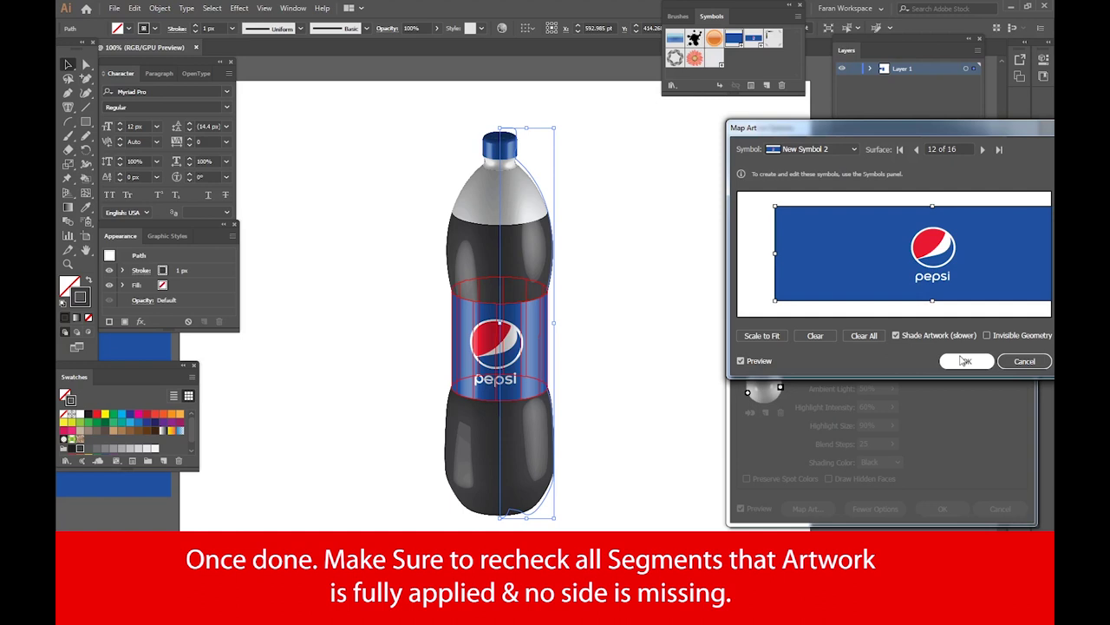
Advance through the cap surfaces to surface 16 of 16 with blue New Symbol 3
{"action": "left_click", "coordinate": [983, 149]}
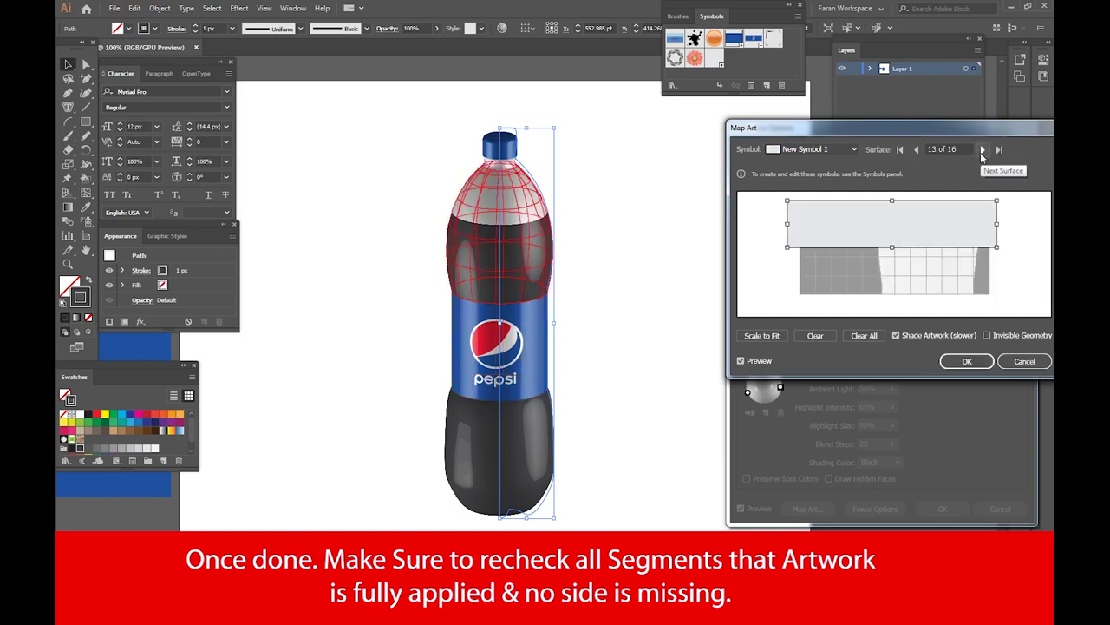
{"action": "left_click", "coordinate": [983, 150]}
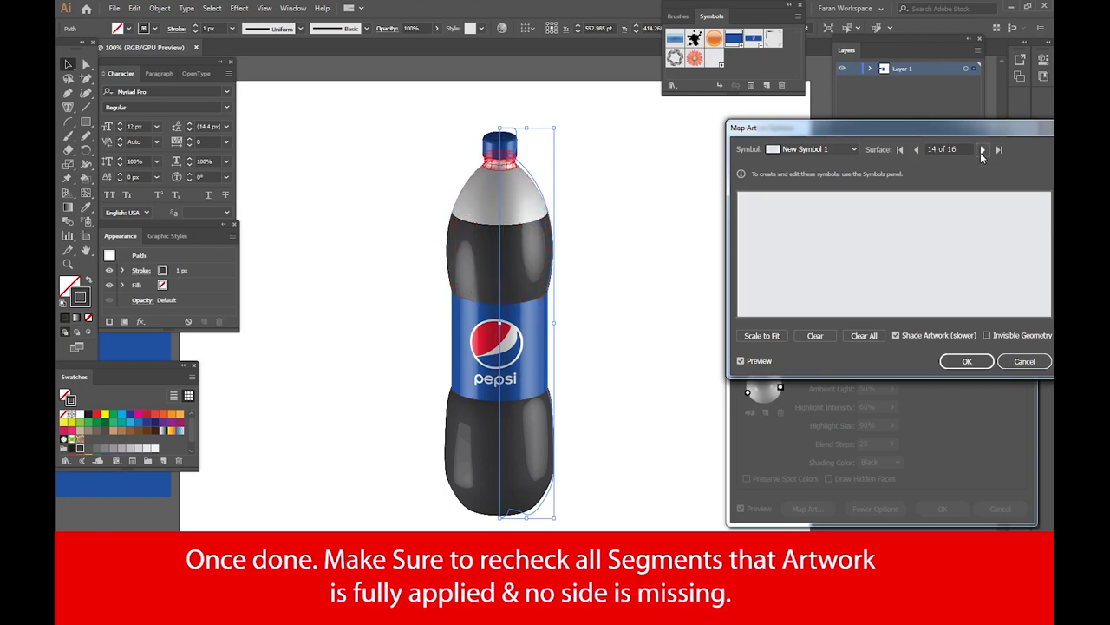
{"action": "left_click", "coordinate": [982, 150]}
{"action": "left_click", "coordinate": [983, 150]}
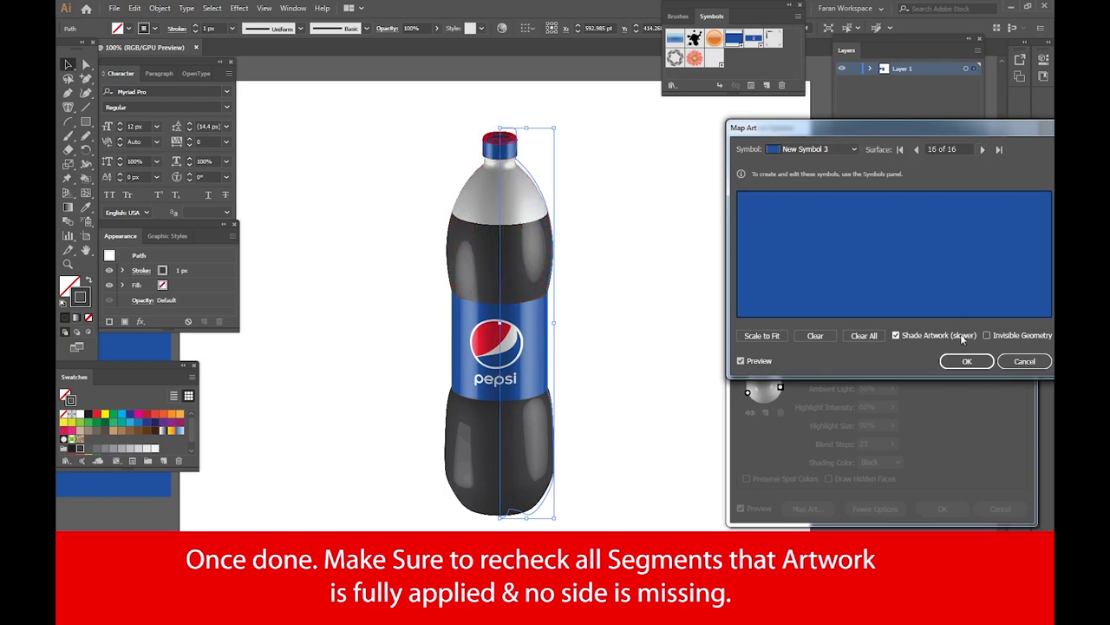
Accept the mapped artwork and set the revolve's ambient light to 32%
{"action": "left_click", "coordinate": [967, 360]}
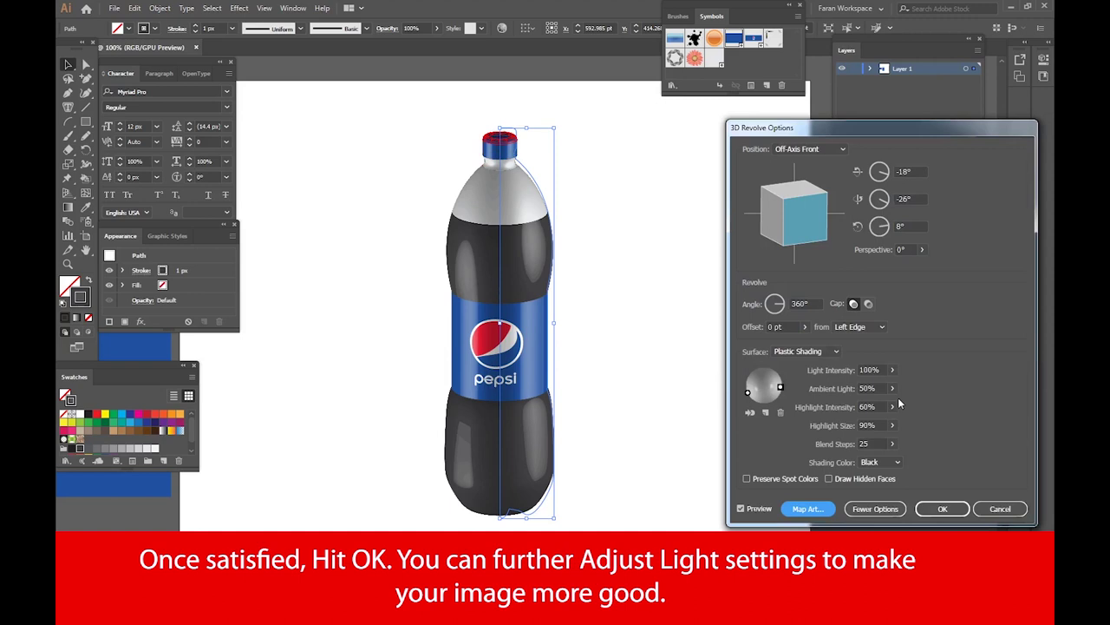
{"action": "left_click", "coordinate": [893, 406]}
{"action": "left_click_drag", "start_coordinate": [872, 414], "coordinate": [862, 405]}
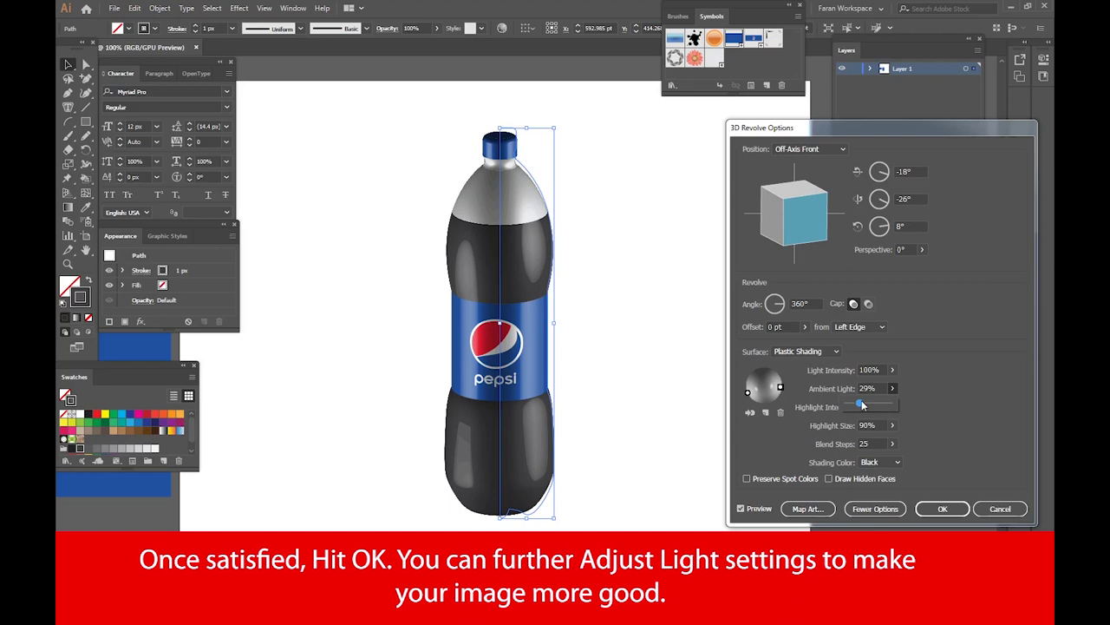
{"action": "left_click_drag", "start_coordinate": [862, 405], "coordinate": [864, 405]}
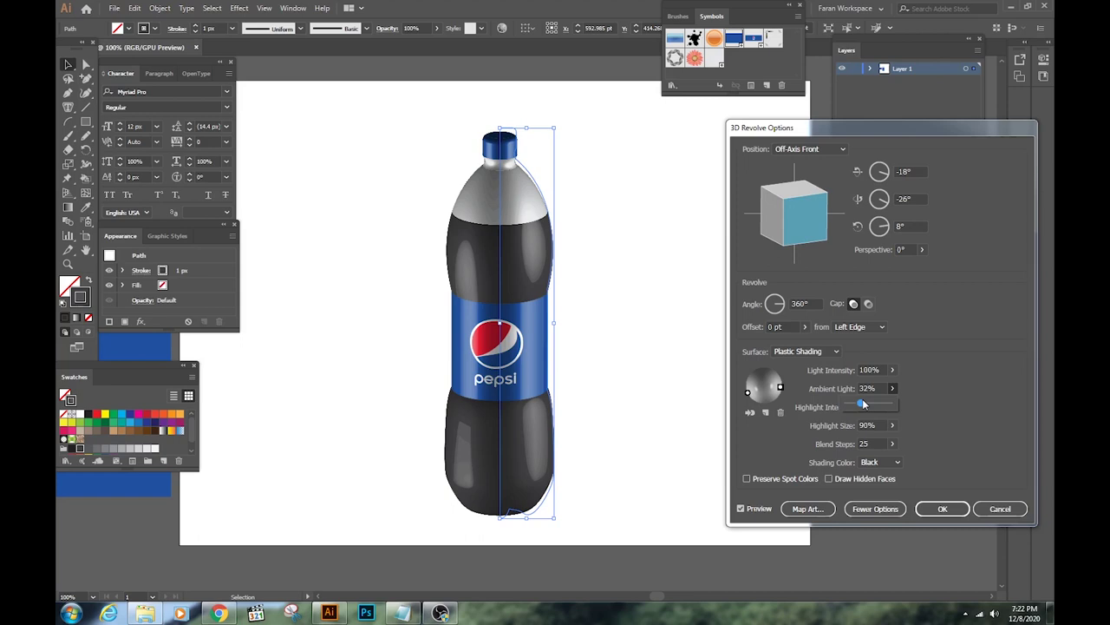
Set light intensity to 89% and blend steps to 82
{"action": "left_click", "coordinate": [892, 388]}
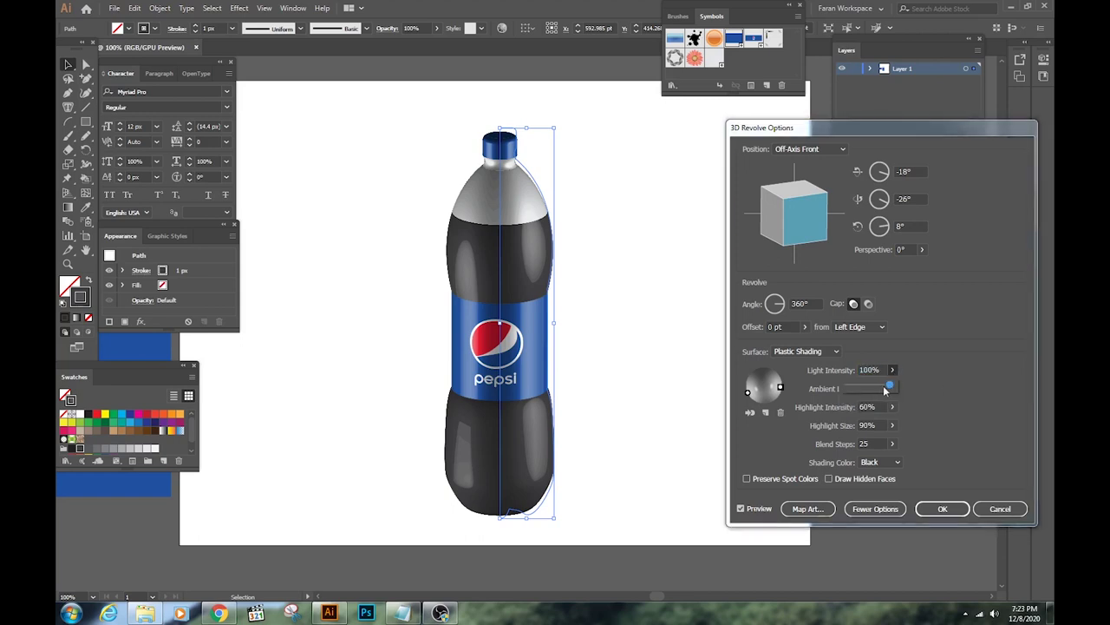
{"action": "left_click_drag", "start_coordinate": [886, 390], "coordinate": [884, 387]}
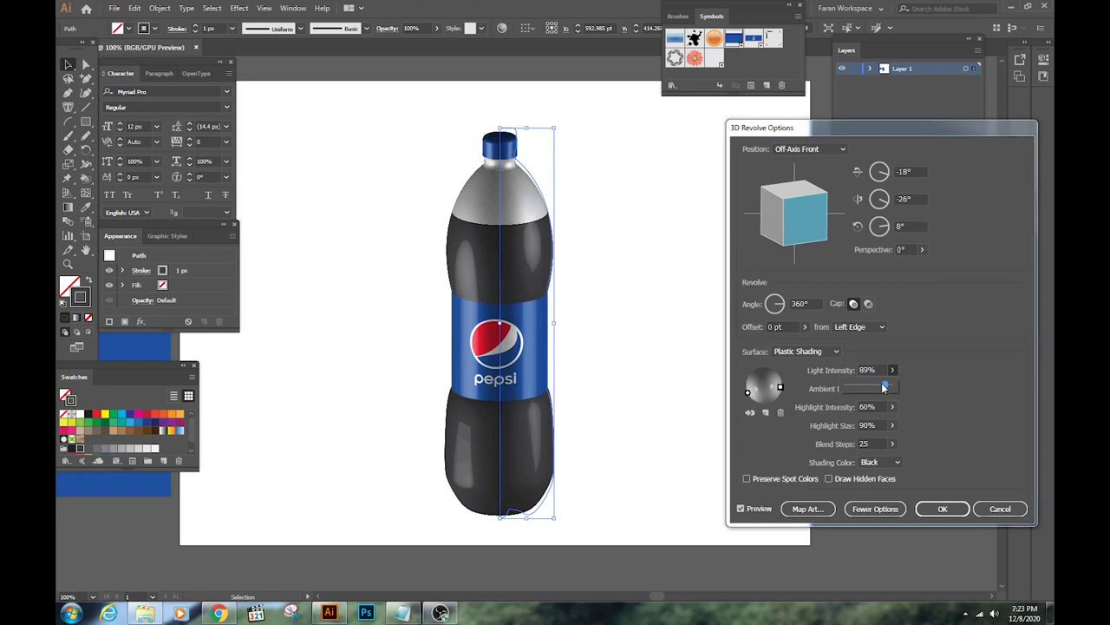
{"action": "left_click", "coordinate": [960, 378]}
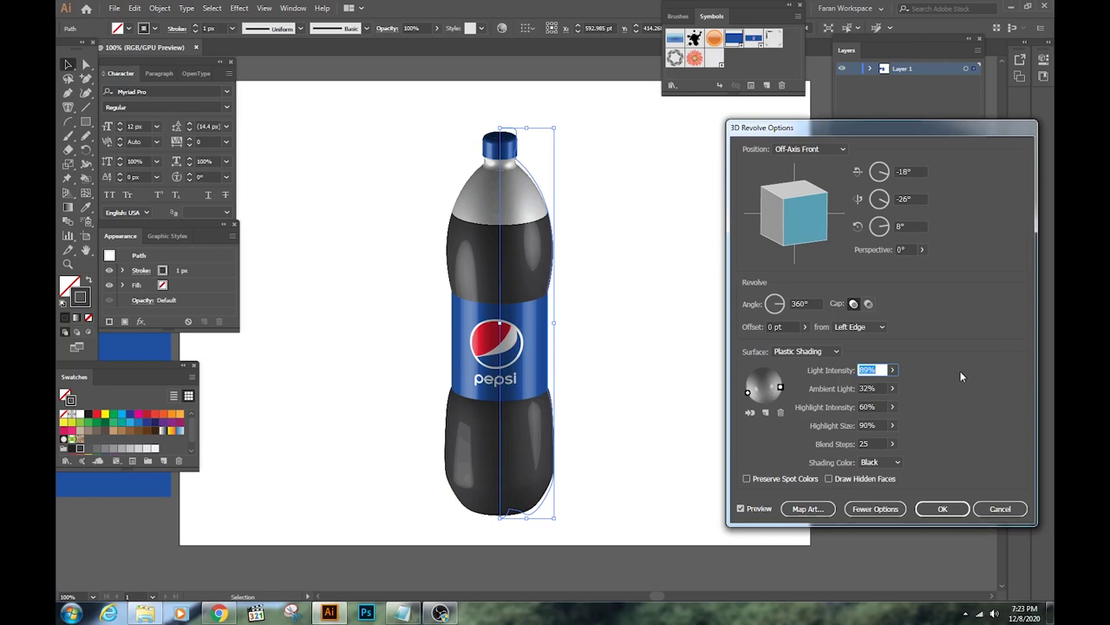
{"action": "left_click", "coordinate": [891, 443]}
{"action": "left_click_drag", "start_coordinate": [854, 460], "coordinate": [861, 460]}
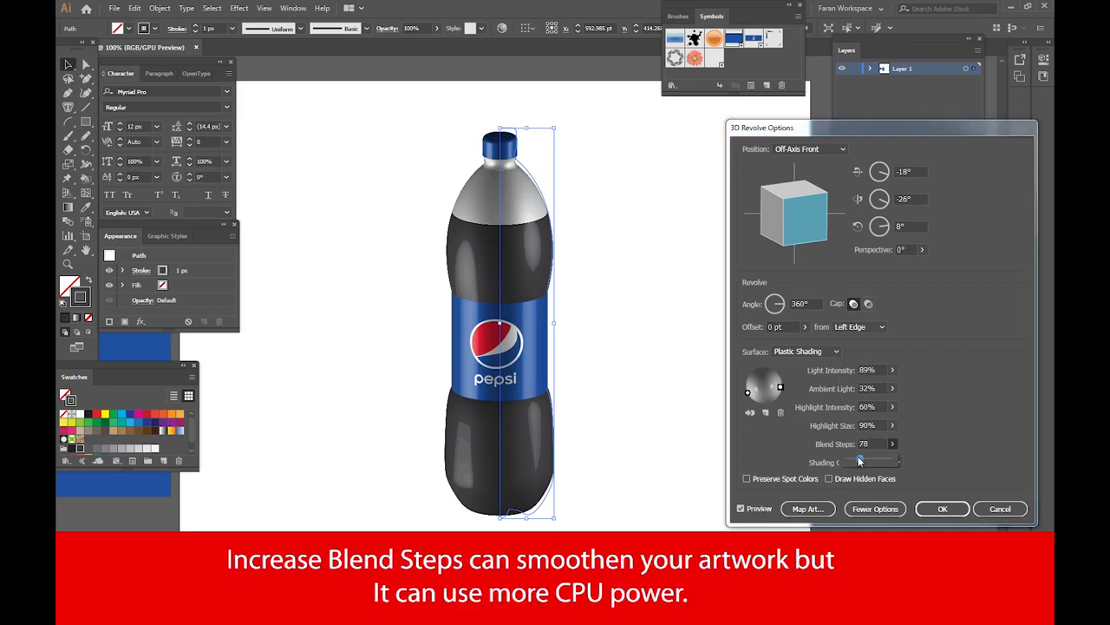
{"action": "left_click", "coordinate": [929, 434]}
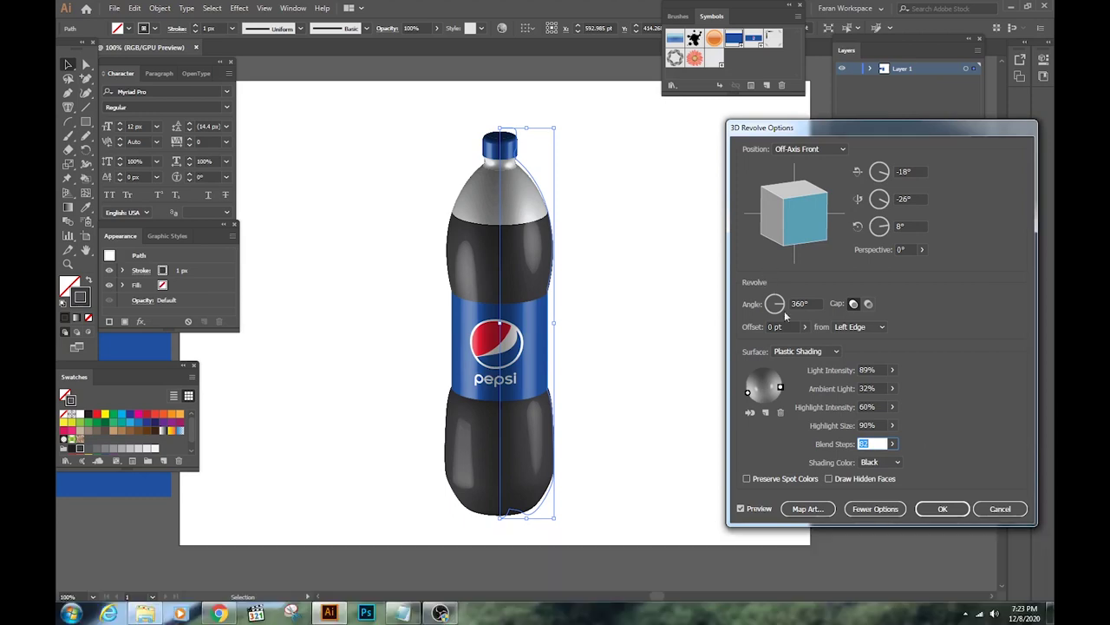
{"action": "left_click", "coordinate": [934, 510]}
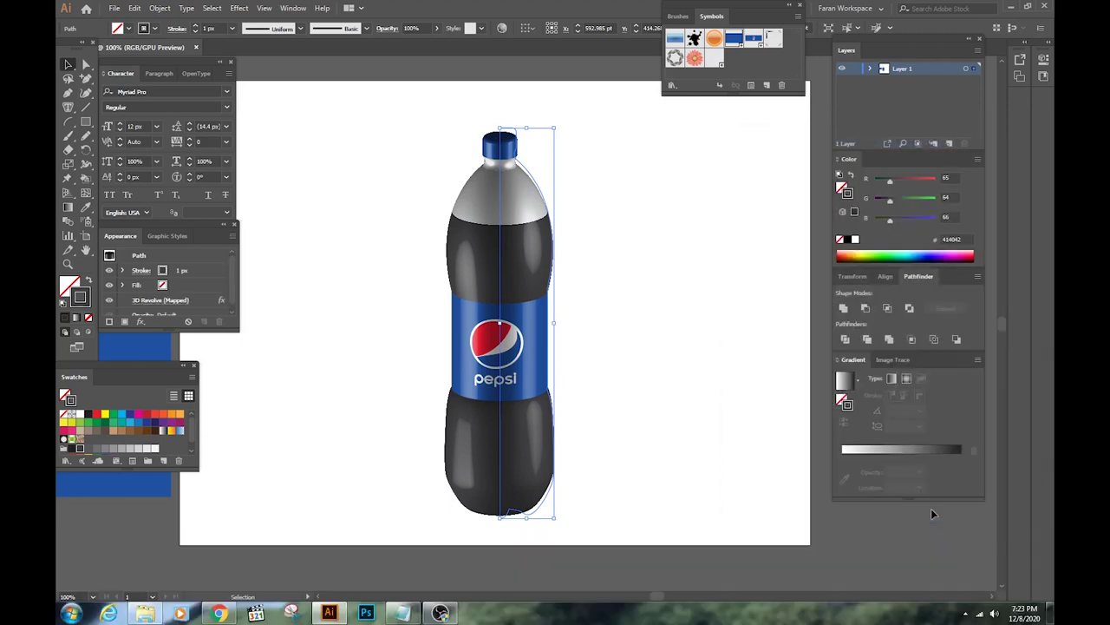
{"action": "left_click", "coordinate": [723, 423]}
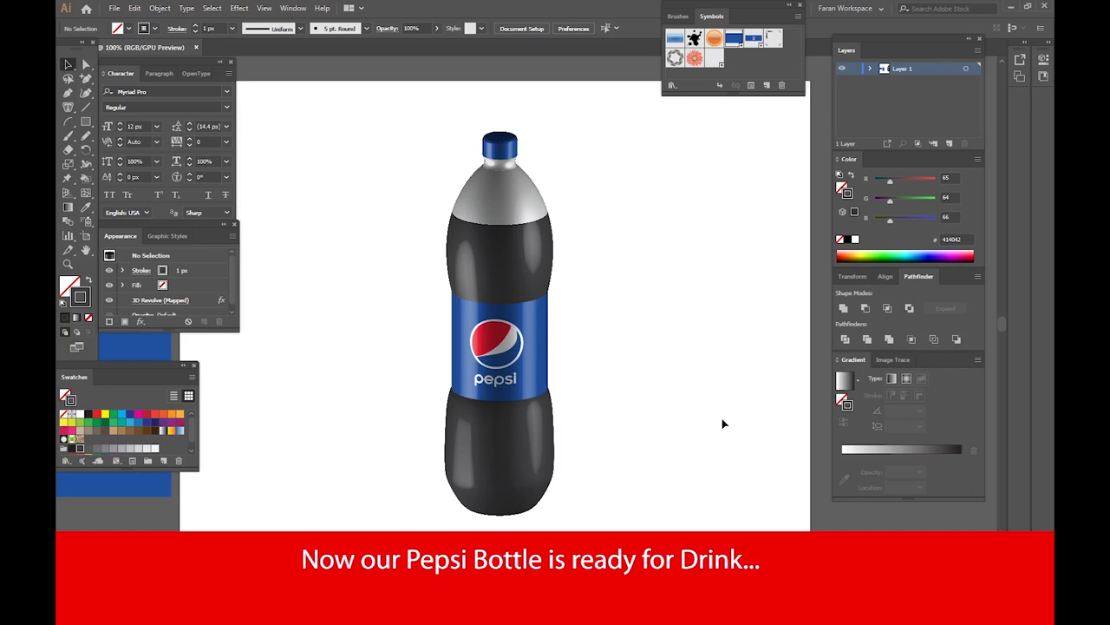
{"action": "left_click", "coordinate": [537, 345]}
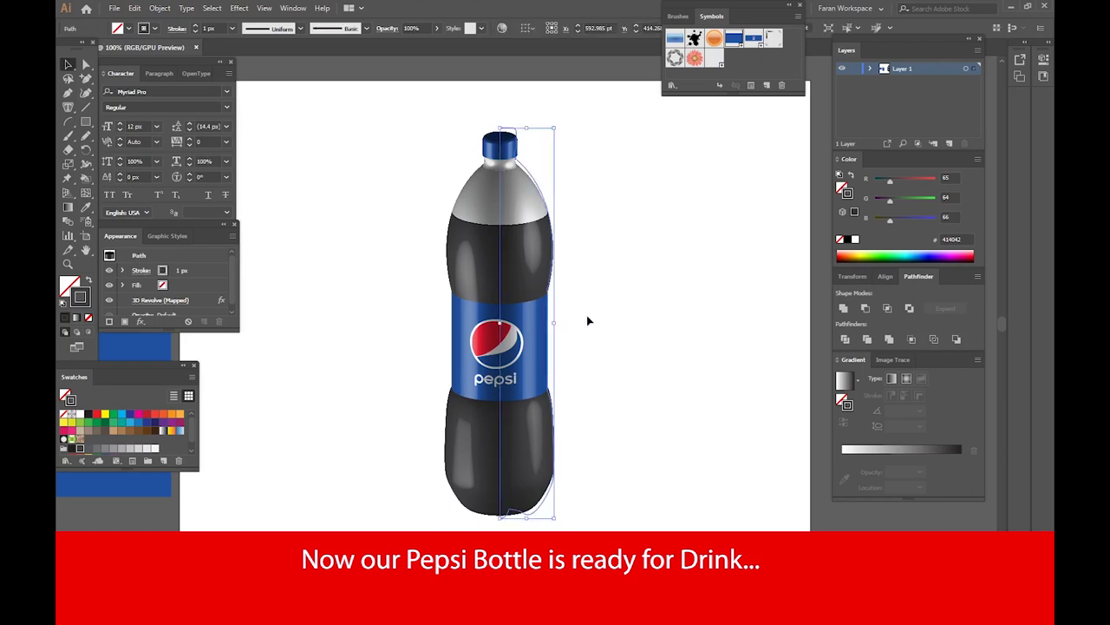
{"action": "left_click", "coordinate": [238, 9]}
{"action": "mouse_move", "coordinate": [250, 75]}
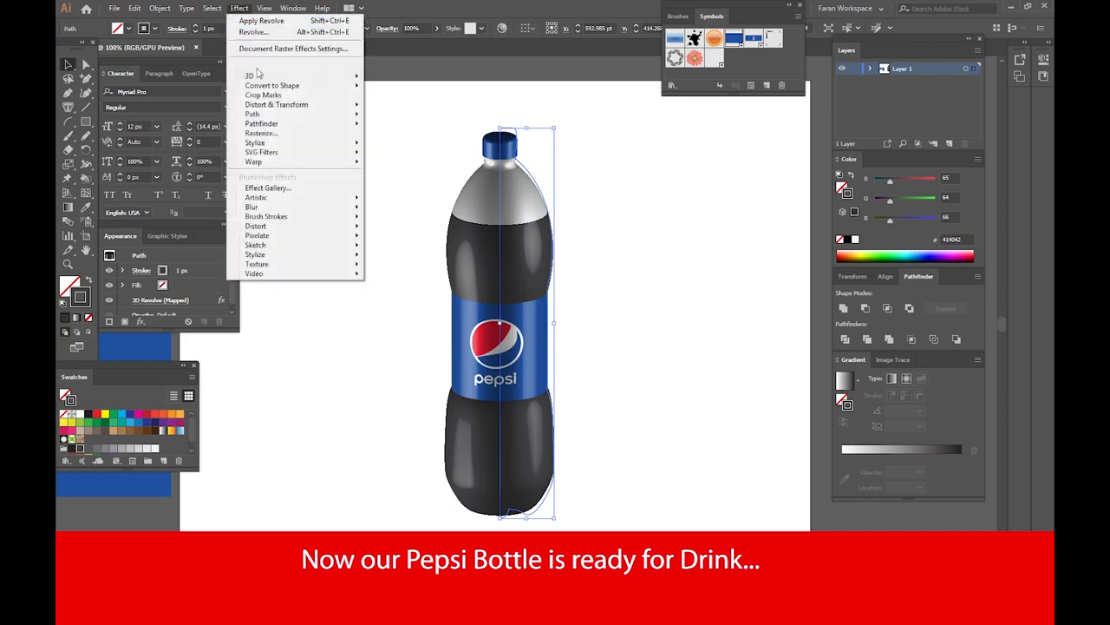
{"action": "left_click", "coordinate": [395, 91]}
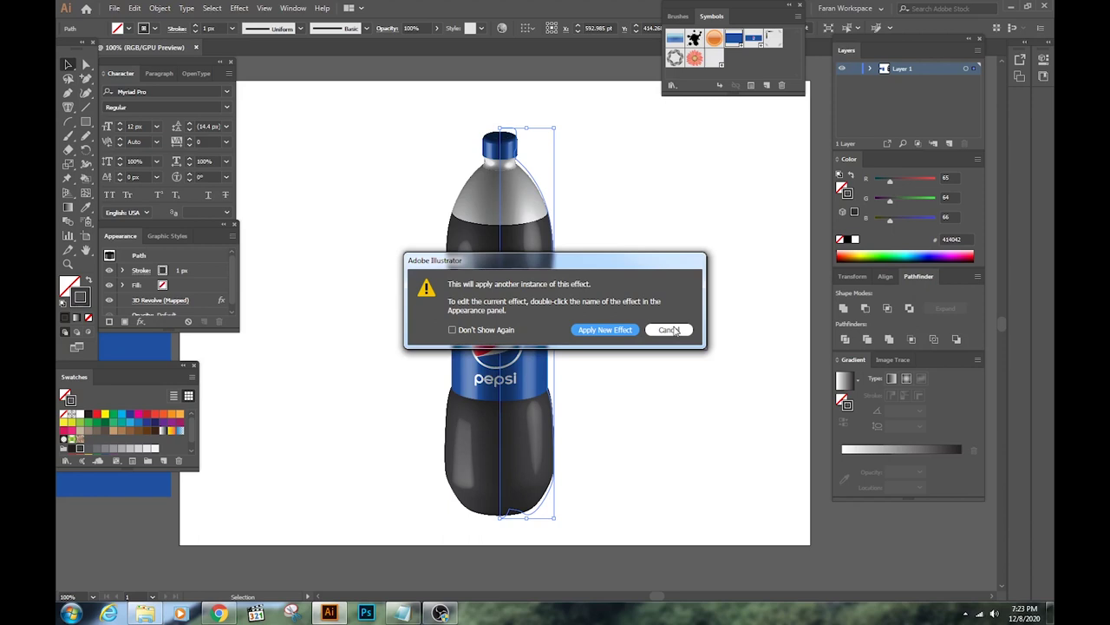
{"action": "left_click", "coordinate": [675, 331]}
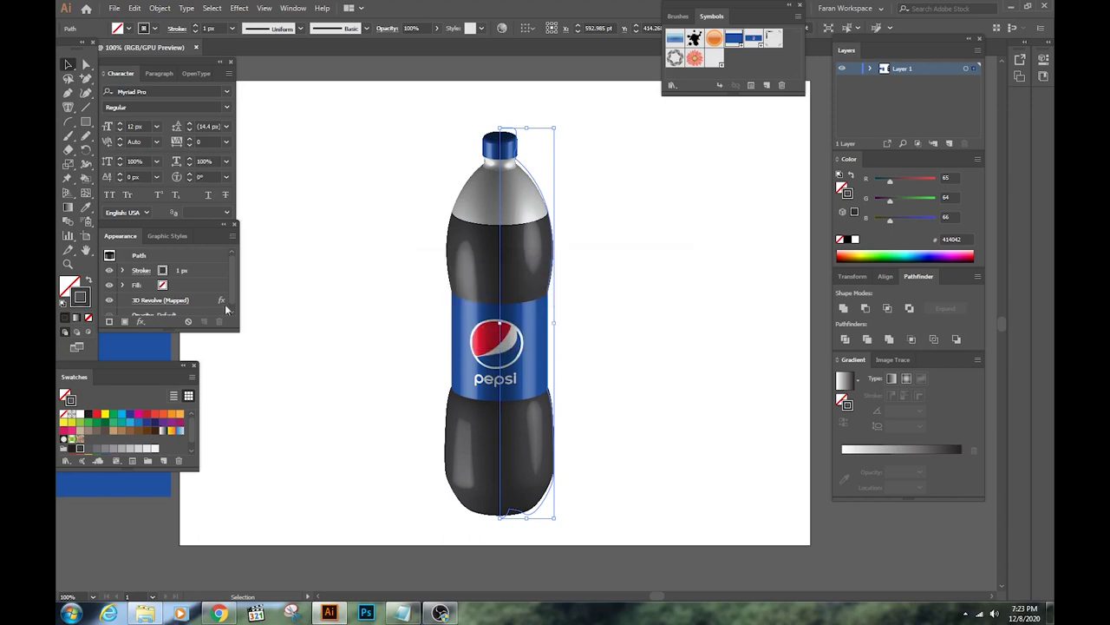
Reopen the bottle's 3D Revolve (Mapped) settings with Preview turned on
{"action": "left_click", "coordinate": [158, 300]}
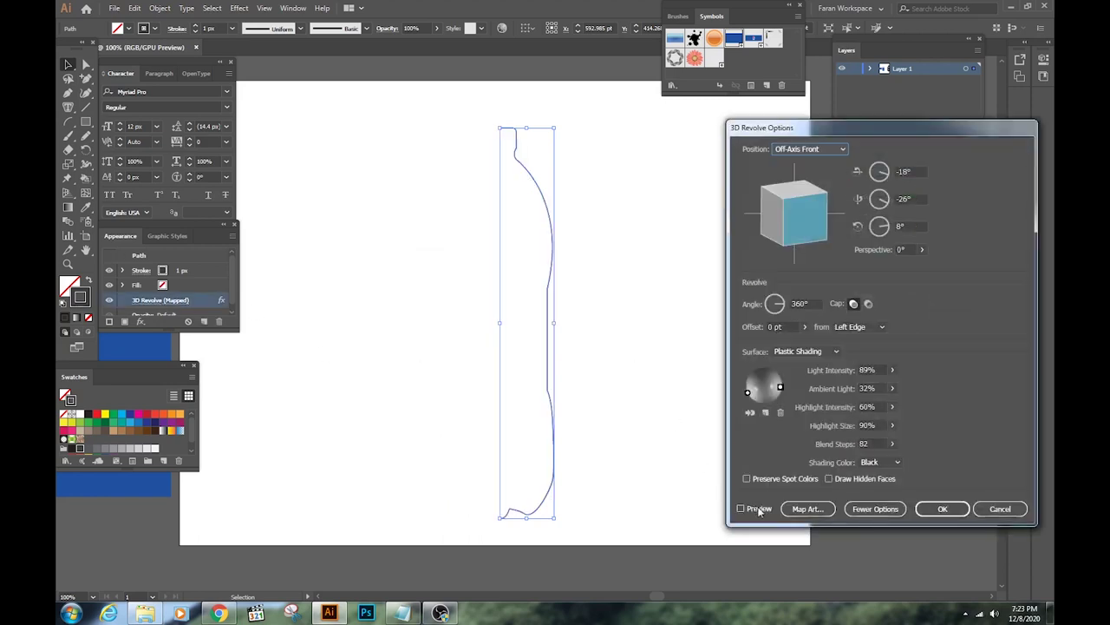
{"action": "left_click", "coordinate": [741, 509]}
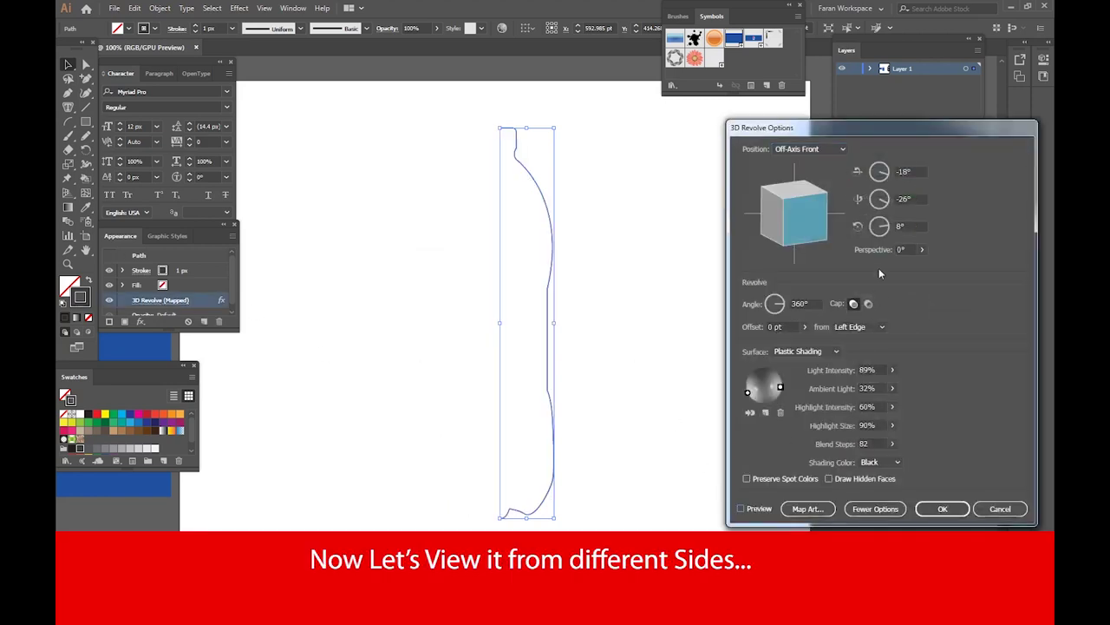
{"action": "left_click", "coordinate": [741, 508]}
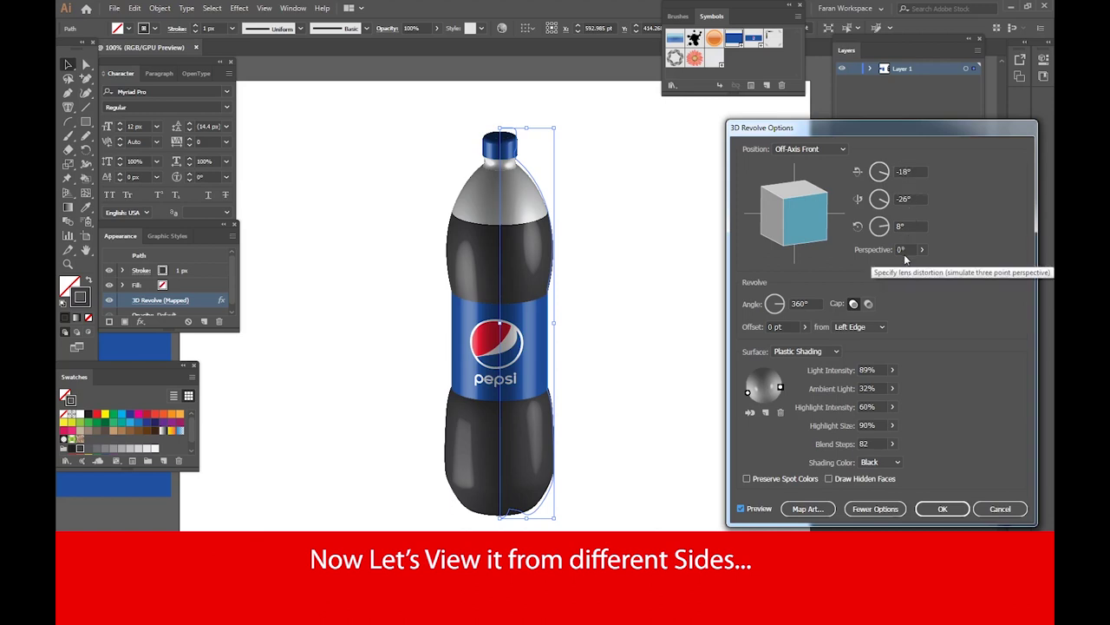
Set the bottle's position to Back, then to Isometric Right
{"action": "left_click", "coordinate": [835, 150]}
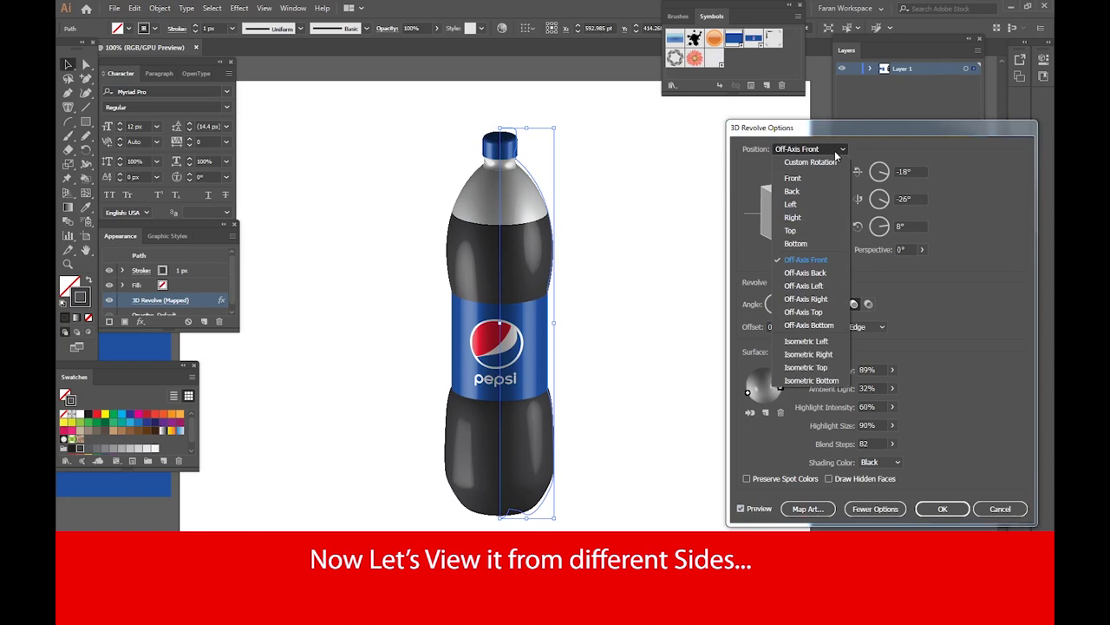
{"action": "left_click", "coordinate": [807, 191]}
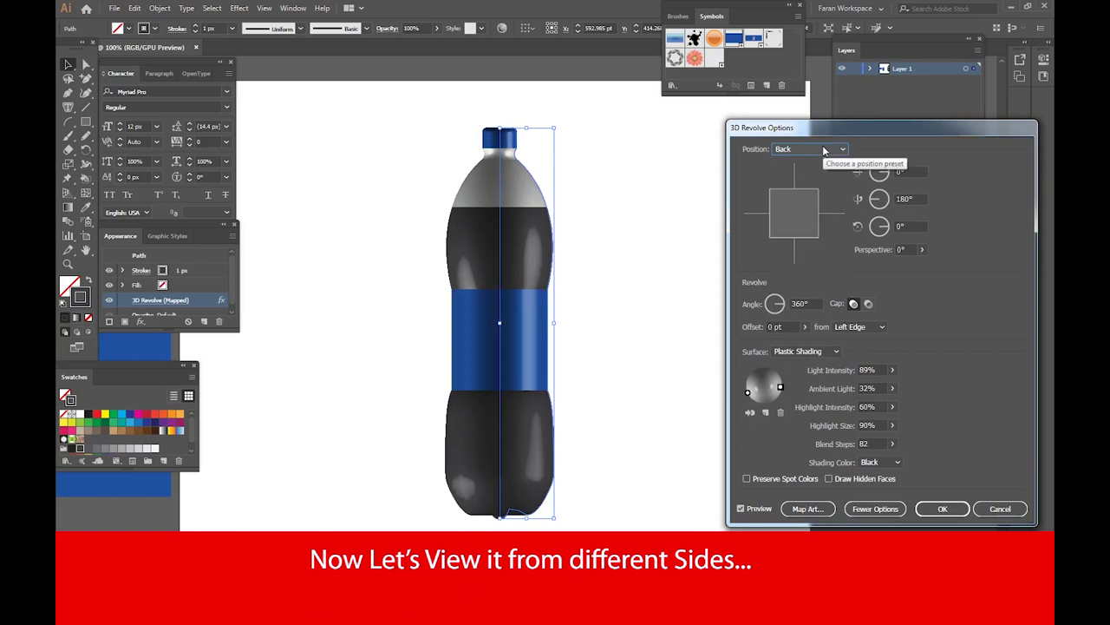
{"action": "left_click", "coordinate": [817, 151]}
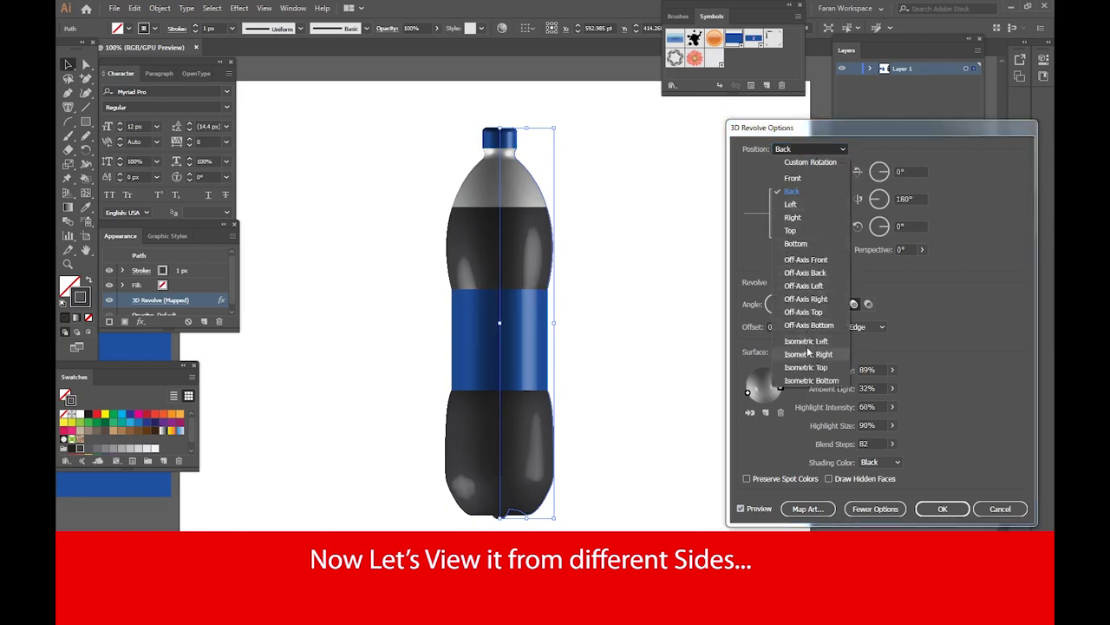
{"action": "left_click", "coordinate": [807, 353]}
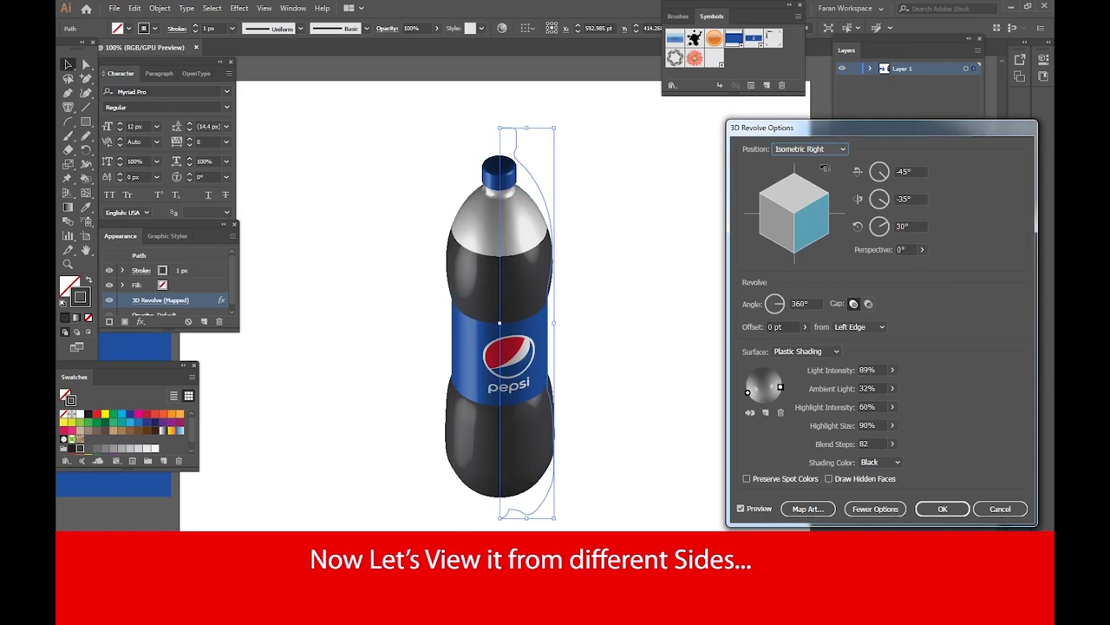
{"action": "left_click", "coordinate": [825, 152]}
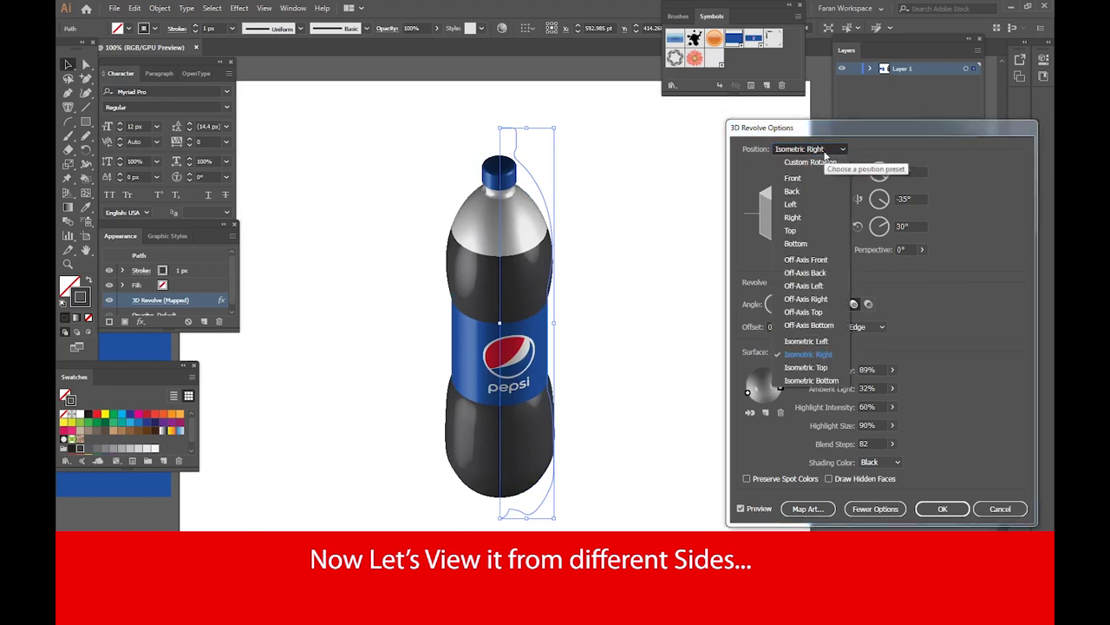
{"action": "left_click", "coordinate": [809, 354]}
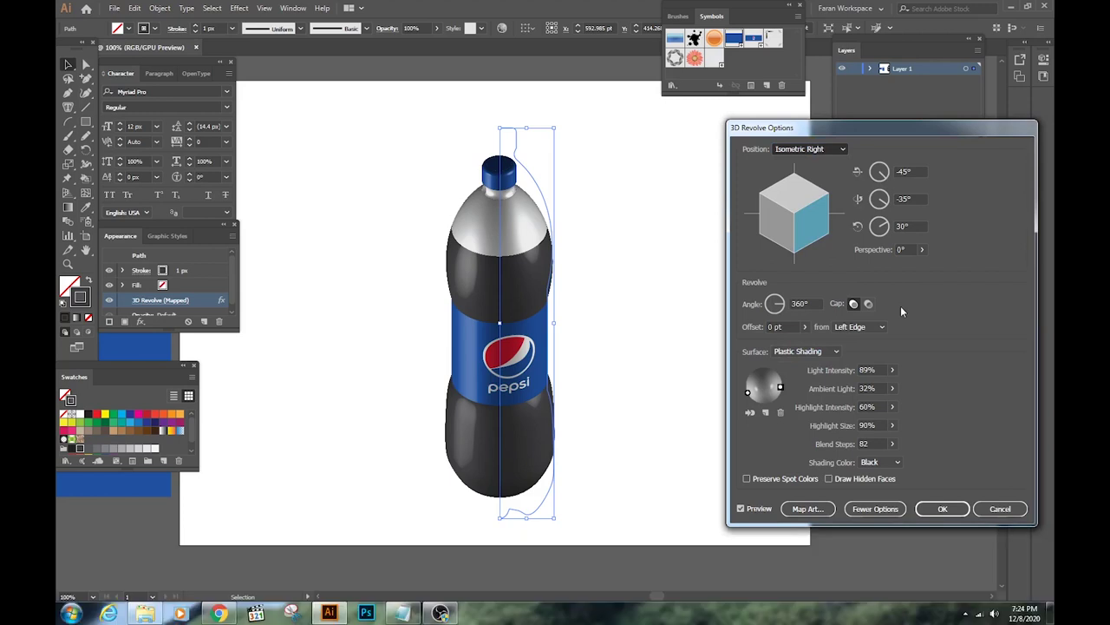
Preview the bottle in Isometric Top and Isometric Bottom, then choose Off-Axis Front
{"action": "key", "text": "Down"}
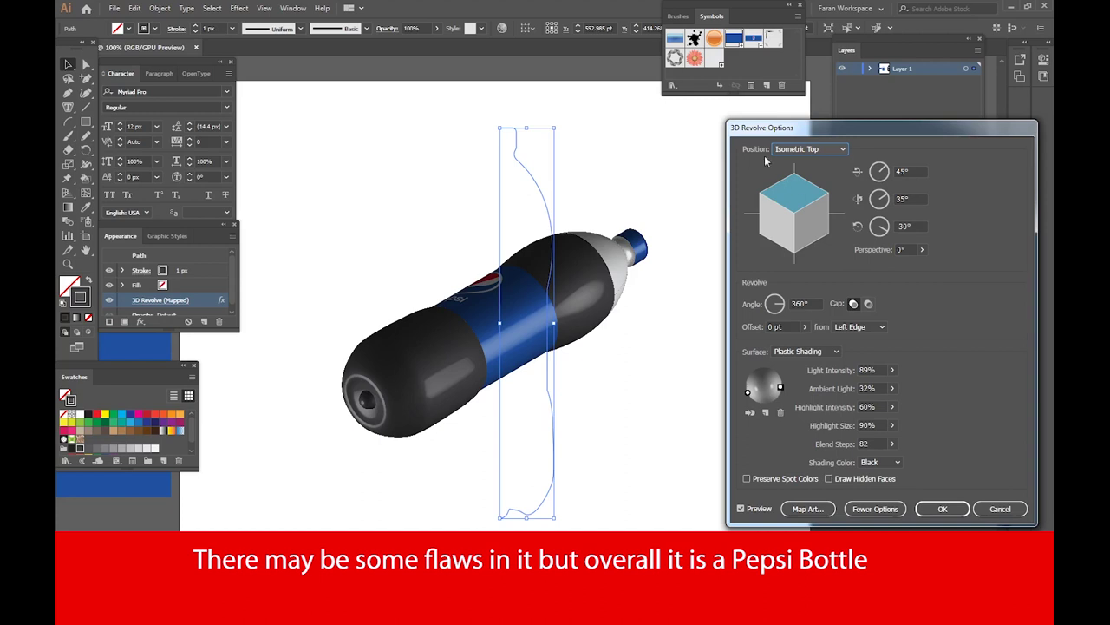
{"action": "left_click", "coordinate": [809, 149]}
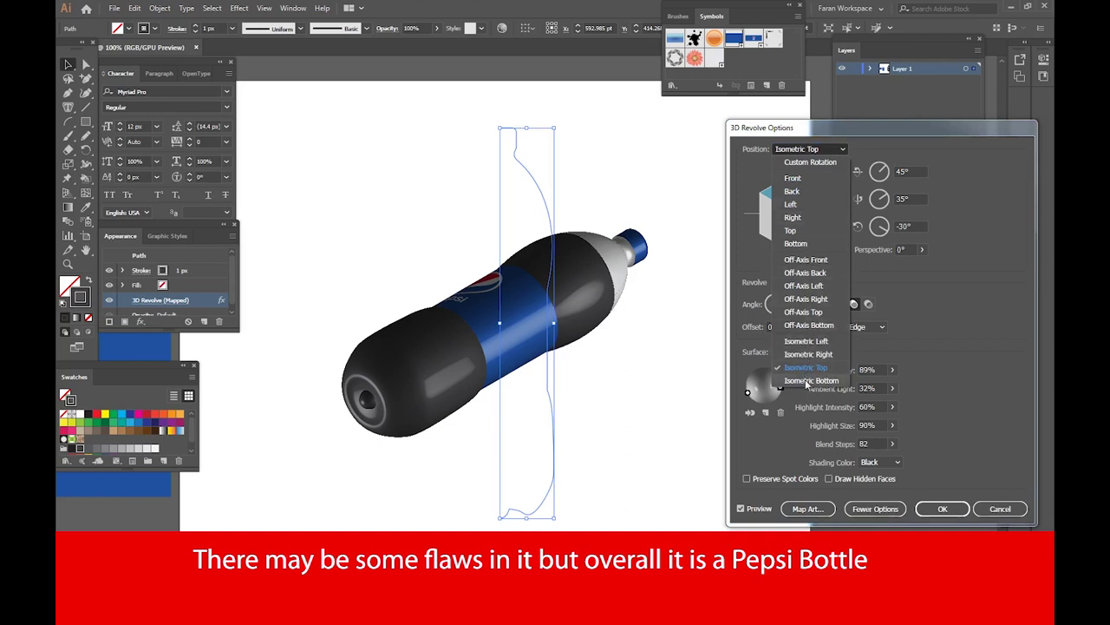
{"action": "key", "text": "Escape"}
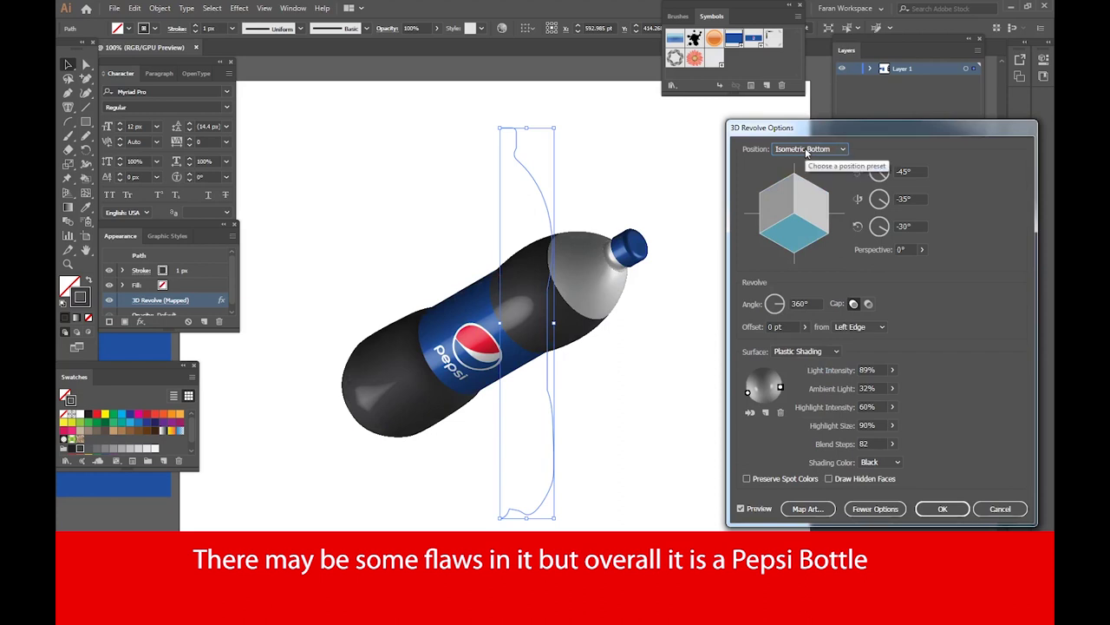
{"action": "left_click", "coordinate": [806, 151]}
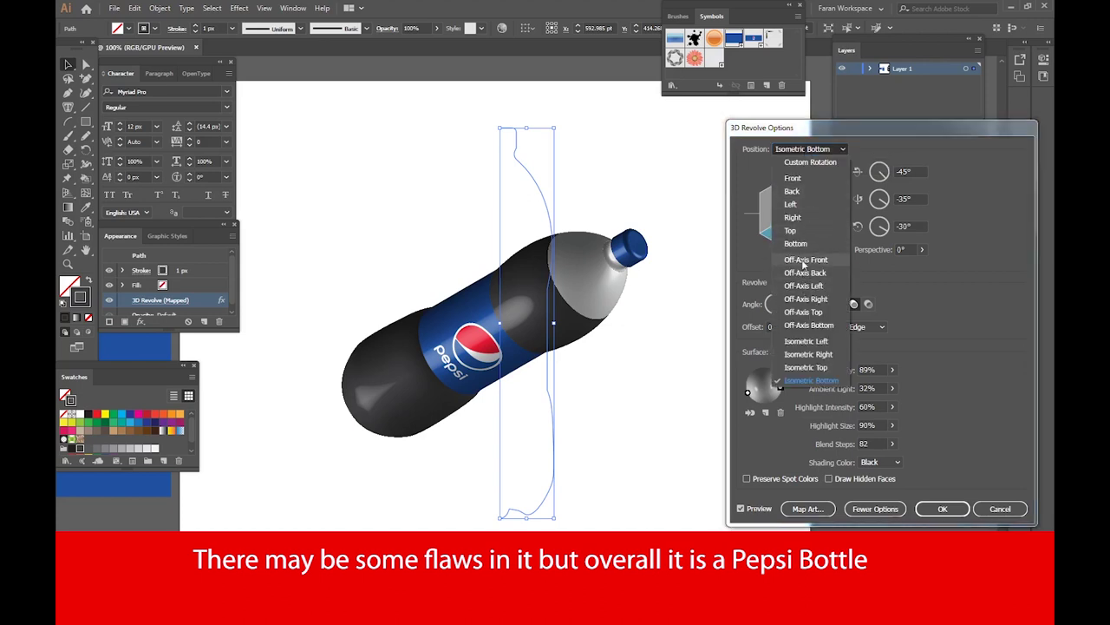
{"action": "left_click", "coordinate": [898, 274]}
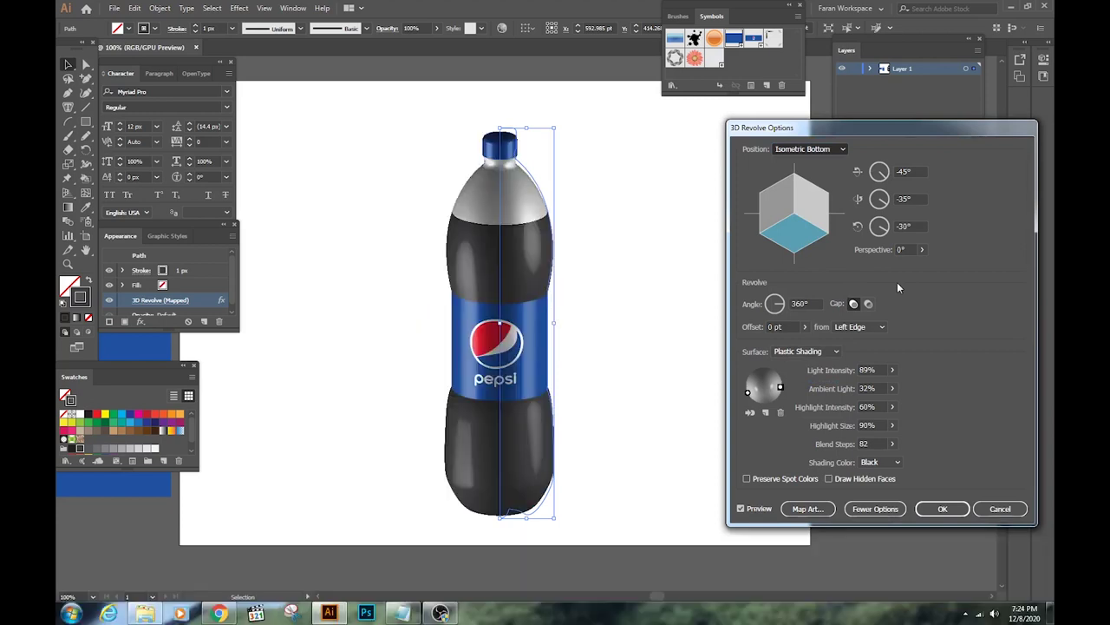
Tilt the bottle to a custom angle, reset it to Off-Axis Front, and apply the 3D settings
{"action": "left_click", "coordinate": [936, 510]}
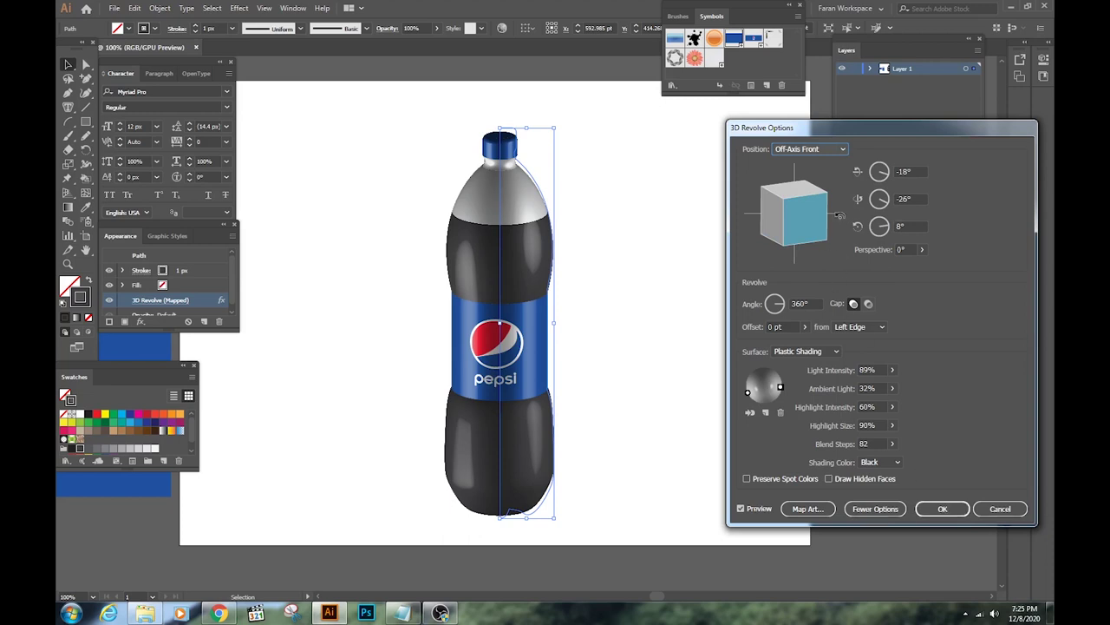
{"action": "left_click_drag", "start_coordinate": [840, 215], "coordinate": [835, 237]}
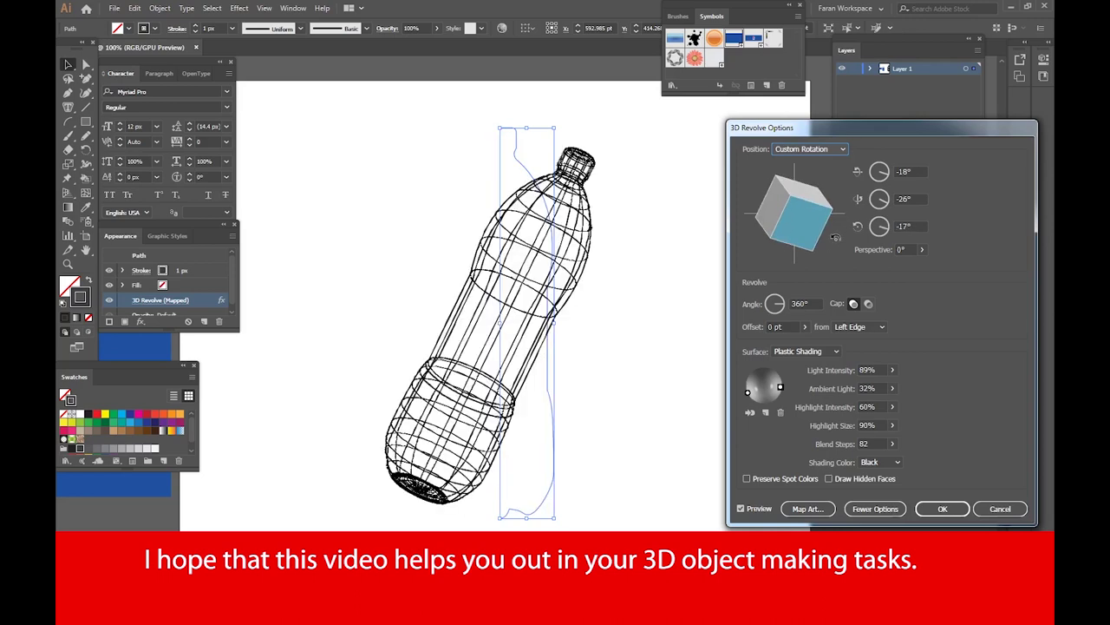
{"action": "left_click_drag", "start_coordinate": [834, 237], "coordinate": [835, 237]}
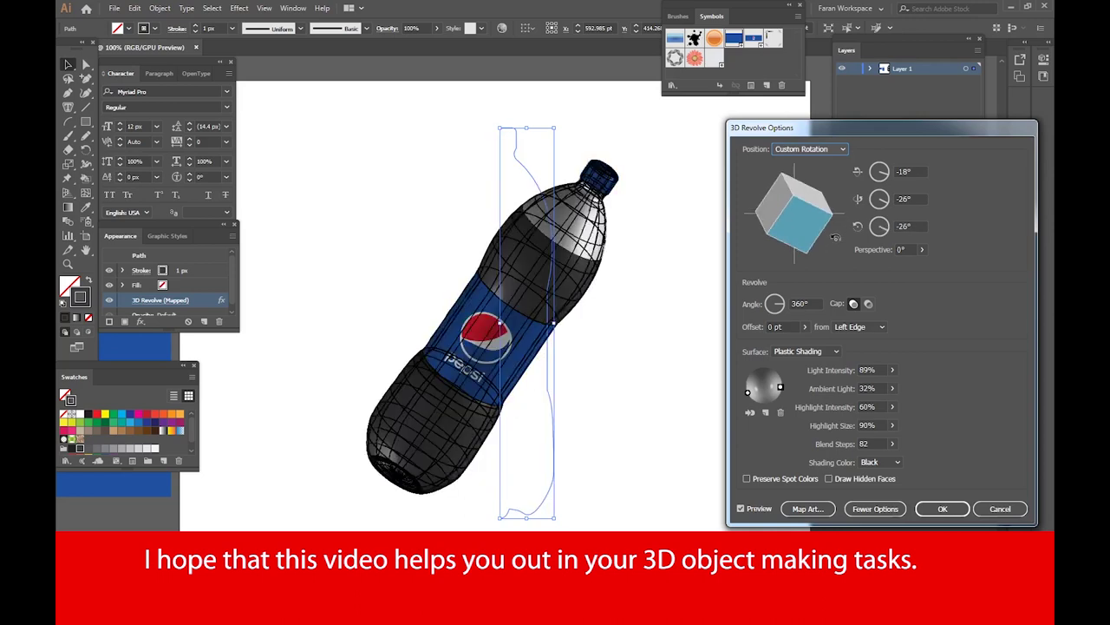
{"action": "left_click", "coordinate": [823, 150]}
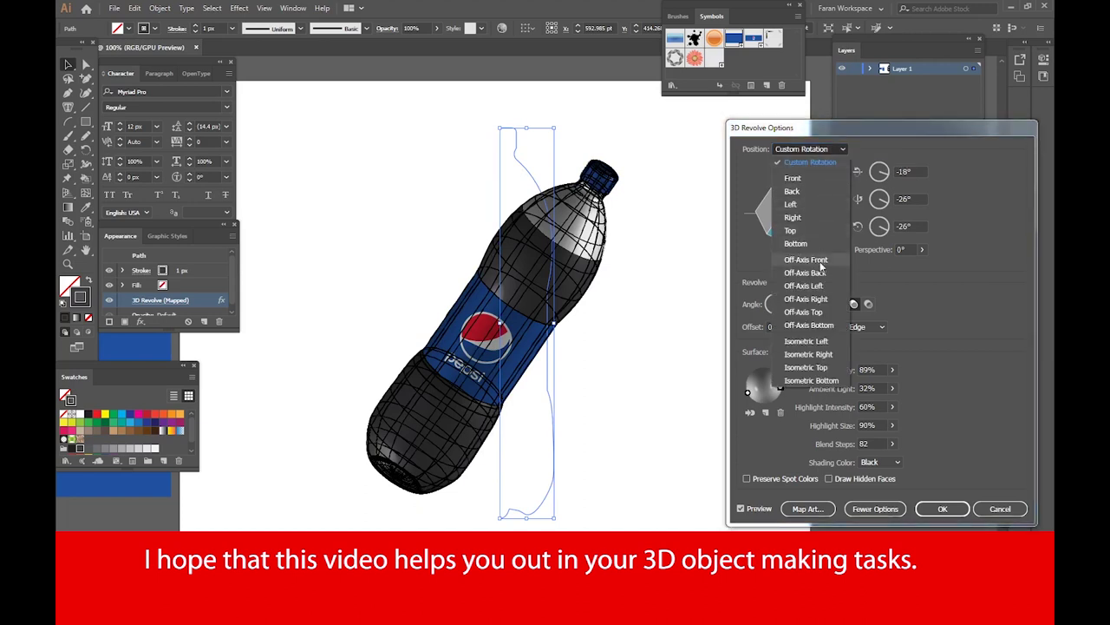
{"action": "left_click", "coordinate": [908, 279]}
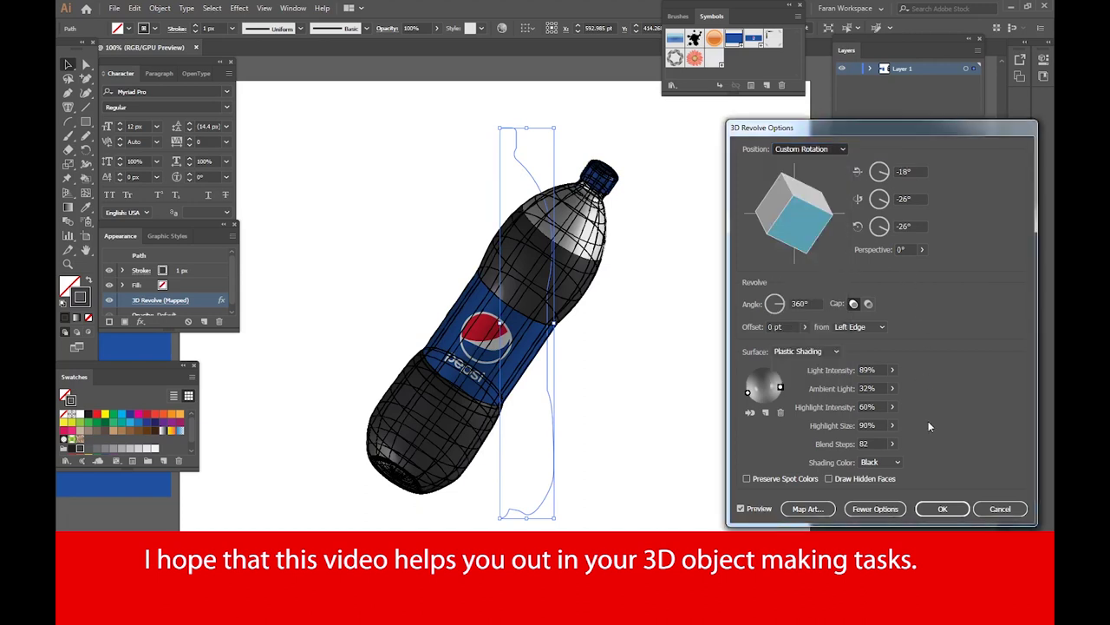
{"action": "left_click", "coordinate": [942, 509]}
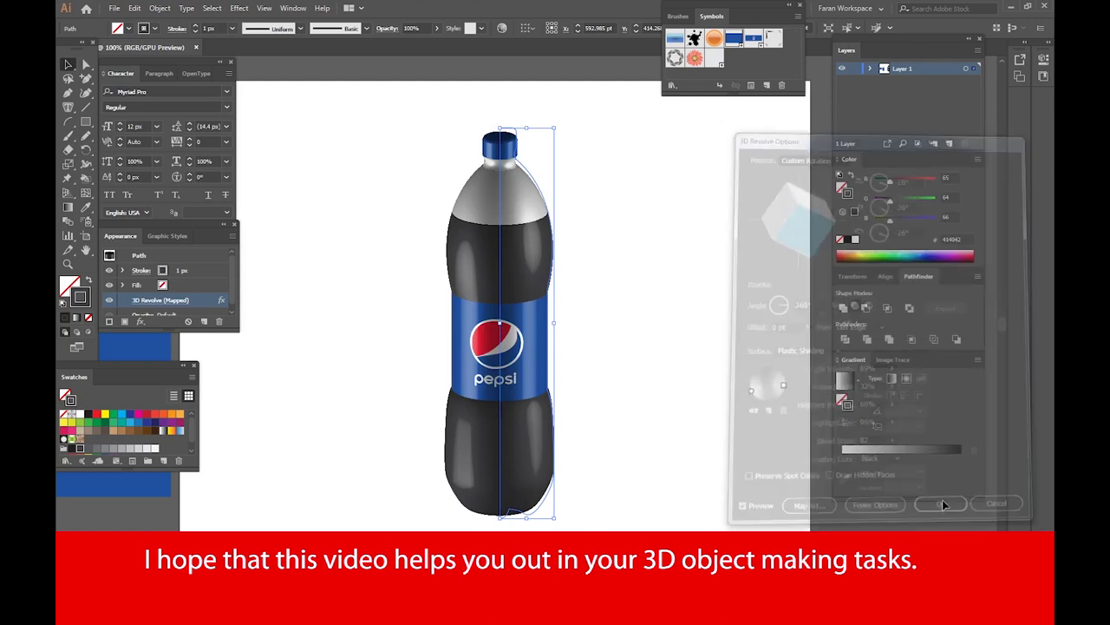
{"action": "left_click", "coordinate": [702, 483]}
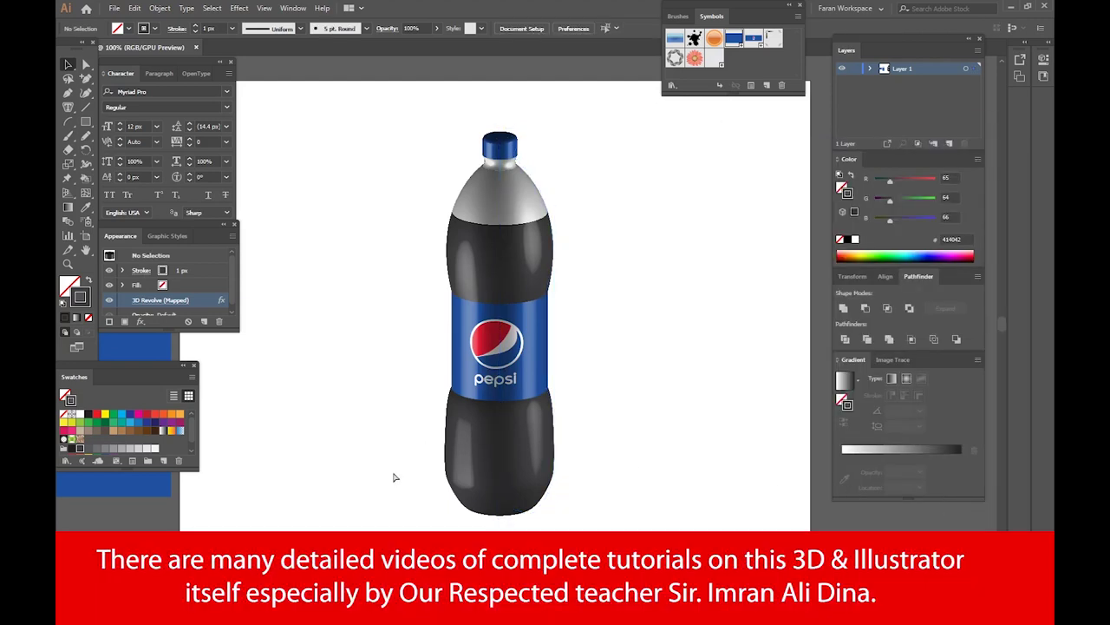
{"action": "key", "text": "ctrl+plus"}
{"action": "key", "text": "ctrl+plus"}
{"action": "key", "text": "ctrl+plus"}
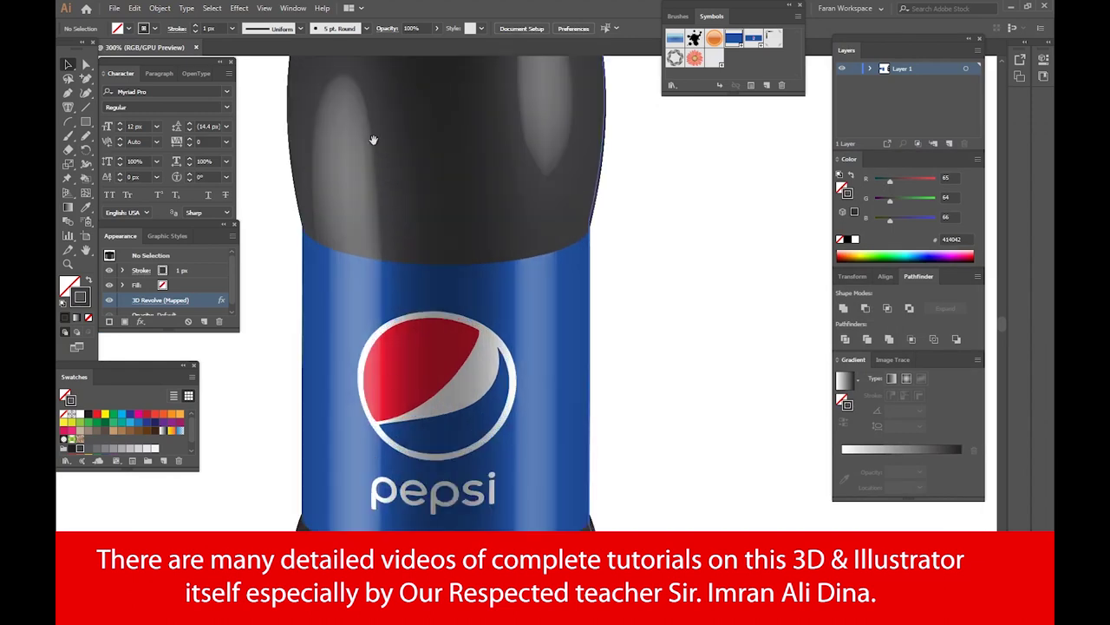
{"action": "mouse_move", "coordinate": [372, 139]}
{"action": "left_mouse_down"}
{"action": "mouse_move", "coordinate": [492, 387]}
{"action": "mouse_move", "coordinate": [534, 517]}
{"action": "left_mouse_up"}
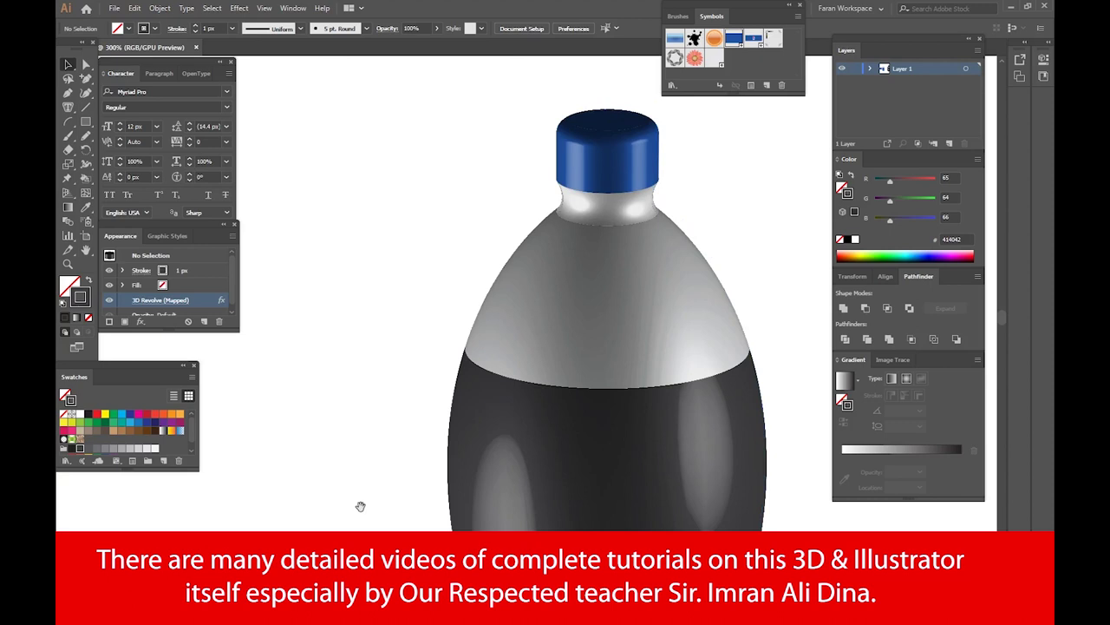
{"action": "left_click_drag", "start_coordinate": [359, 503], "coordinate": [282, 218]}
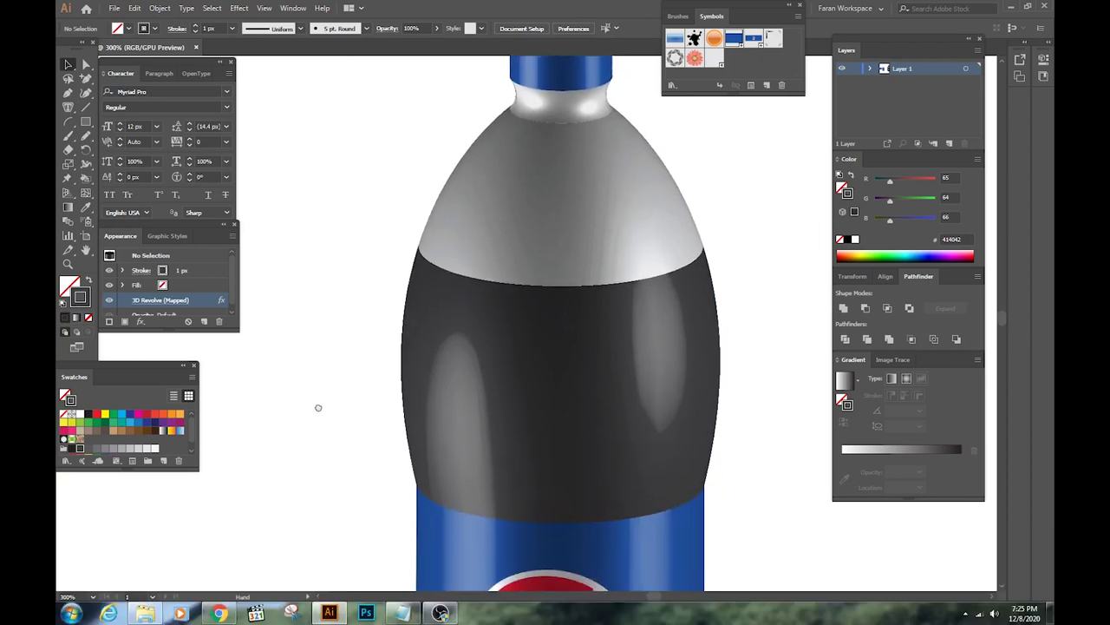
{"action": "scroll", "coordinate": [299, 286], "scroll_direction": "down", "scroll_amount": 2}
{"action": "scroll", "coordinate": [317, 173], "scroll_direction": "down", "scroll_amount": 4}
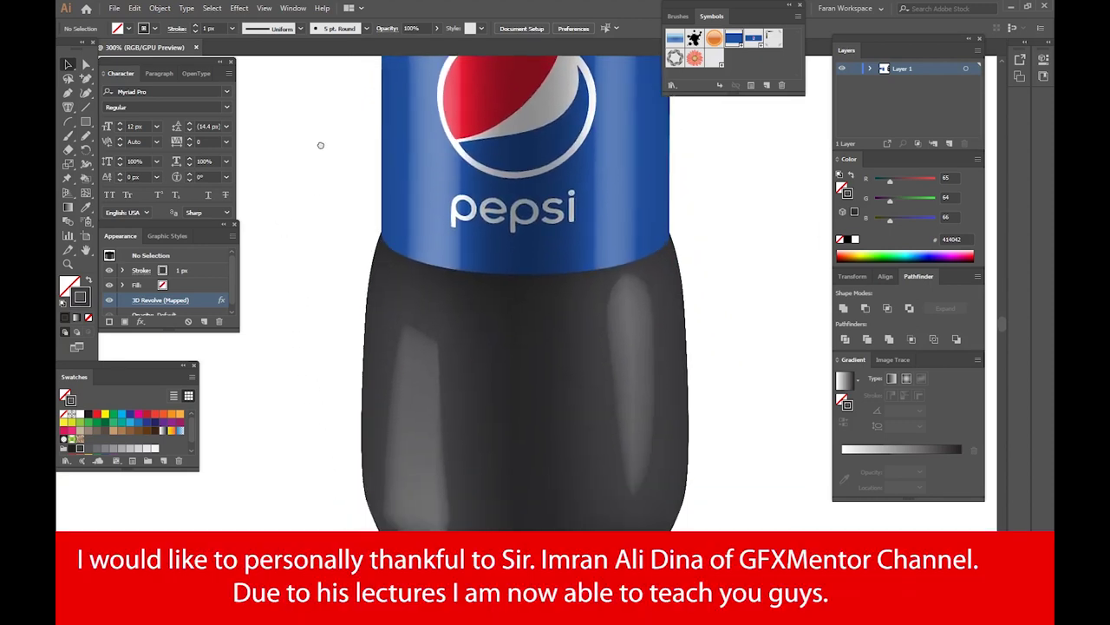
{"action": "scroll", "coordinate": [322, 200], "scroll_direction": "down", "scroll_amount": 1}
{"action": "scroll", "coordinate": [330, 182], "scroll_direction": "down", "scroll_amount": 2}
{"action": "mouse_move", "coordinate": [330, 176]}
{"action": "left_mouse_down"}
{"action": "mouse_move", "coordinate": [367, 335]}
{"action": "mouse_move", "coordinate": [354, 515]}
{"action": "left_mouse_up"}
{"action": "mouse_move", "coordinate": [337, 203]}
{"action": "left_mouse_down"}
{"action": "mouse_move", "coordinate": [350, 474]}
{"action": "mouse_move", "coordinate": [308, 320]}
{"action": "left_mouse_up"}
{"action": "key", "text": "ctrl+minus"}
{"action": "key", "text": "ctrl+minus"}
{"action": "key", "text": "ctrl+minus"}
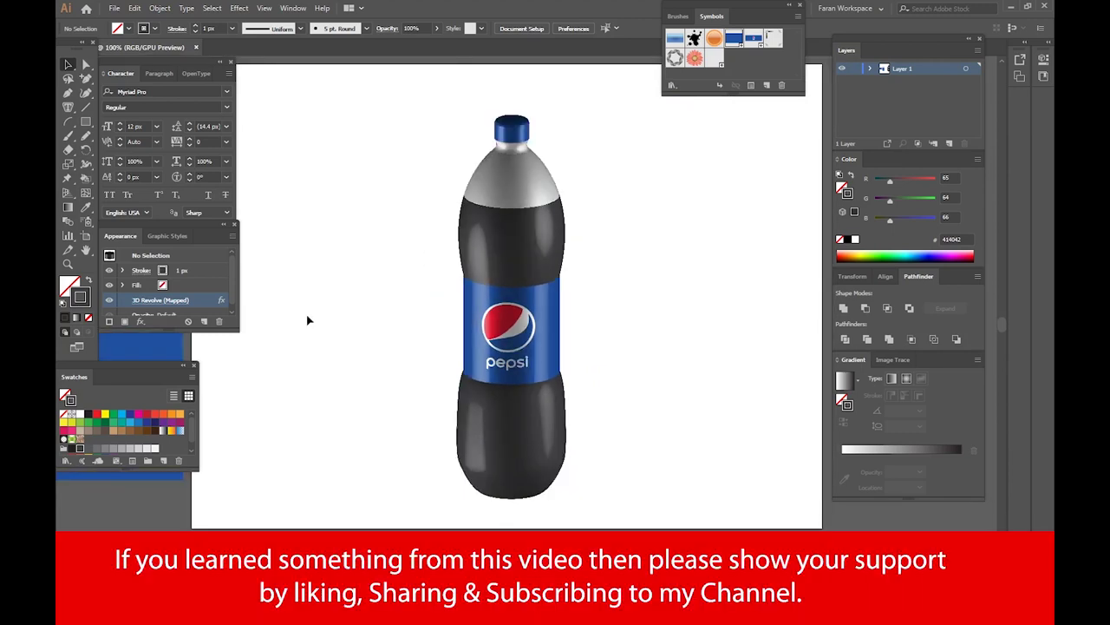